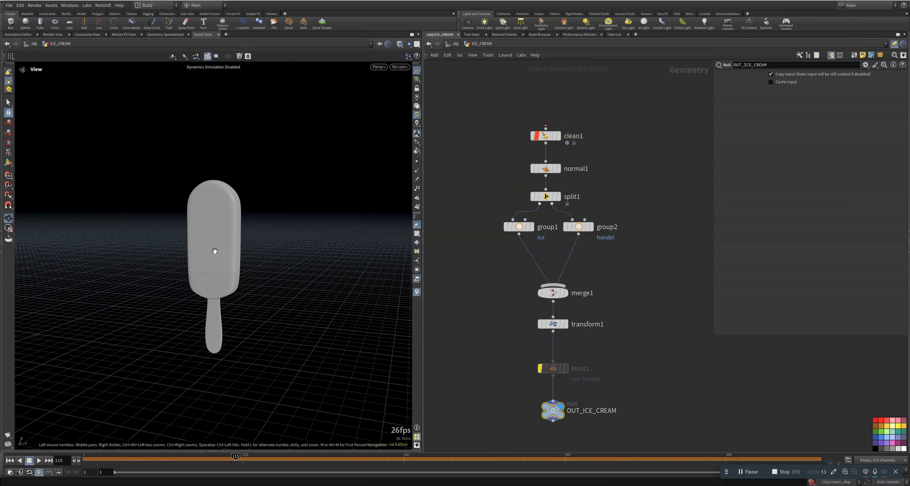
- Examine the ice cream model, viewing the ice and handel groups separately and the full OUT_ICE_CREAM output
{"action": "right_click_drag", "start_coordinate": [215, 251], "coordinate": [373, 217]}
{"action": "left_click_drag", "start_coordinate": [268, 229], "coordinate": [273, 277]}
{"action": "left_click_drag", "start_coordinate": [257, 213], "coordinate": [386, 238]}
{"action": "key", "text": "g"}
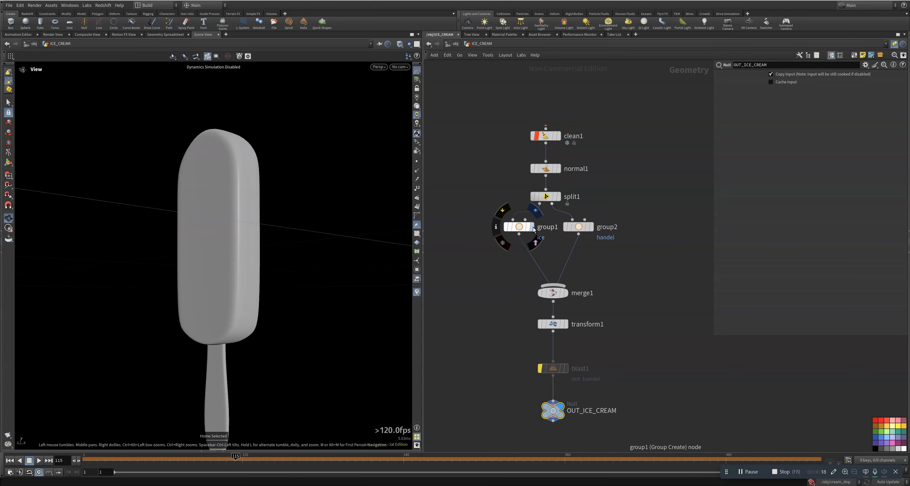
{"action": "left_click", "coordinate": [533, 229]}
{"action": "left_click_drag", "start_coordinate": [290, 342], "coordinate": [297, 212]}
{"action": "left_click", "coordinate": [592, 227]}
{"action": "middle_click_drag", "start_coordinate": [637, 304], "coordinate": [638, 291]}
{"action": "scroll", "coordinate": [638, 291], "scroll_direction": "up", "scroll_amount": 1}
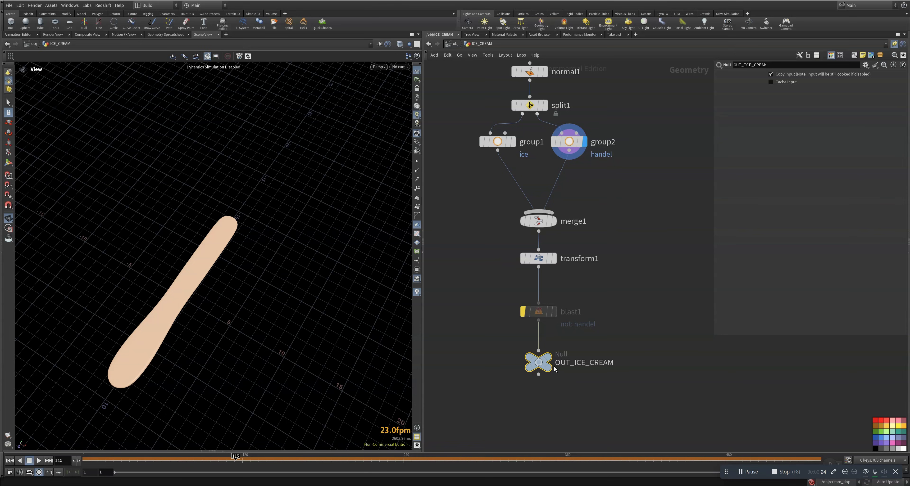
{"action": "left_click", "coordinate": [548, 362]}
{"action": "left_click_drag", "start_coordinate": [247, 268], "coordinate": [247, 180]}
- Return to the object level, hide the chocolate_mesh object and rewind the timeline to frame 1
{"action": "left_click", "coordinate": [451, 44]}
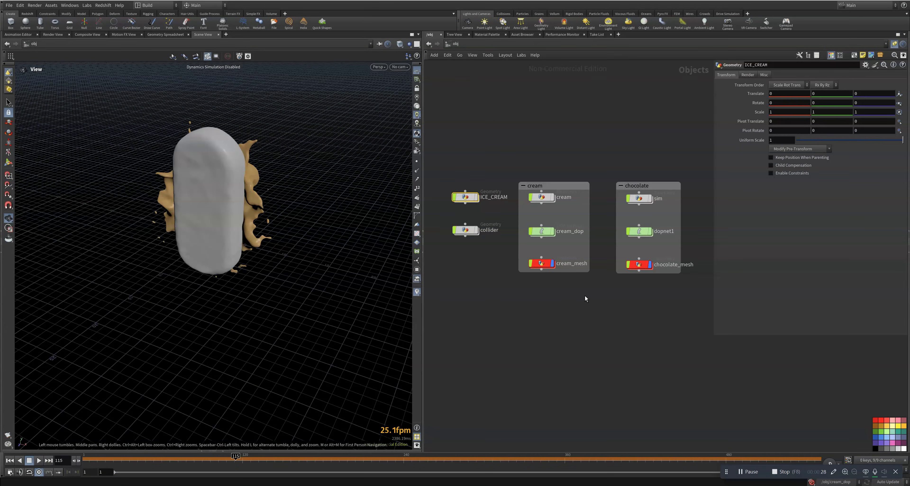
{"action": "middle_click_drag", "start_coordinate": [659, 259], "coordinate": [549, 261]}
{"action": "left_click", "coordinate": [531, 266]}
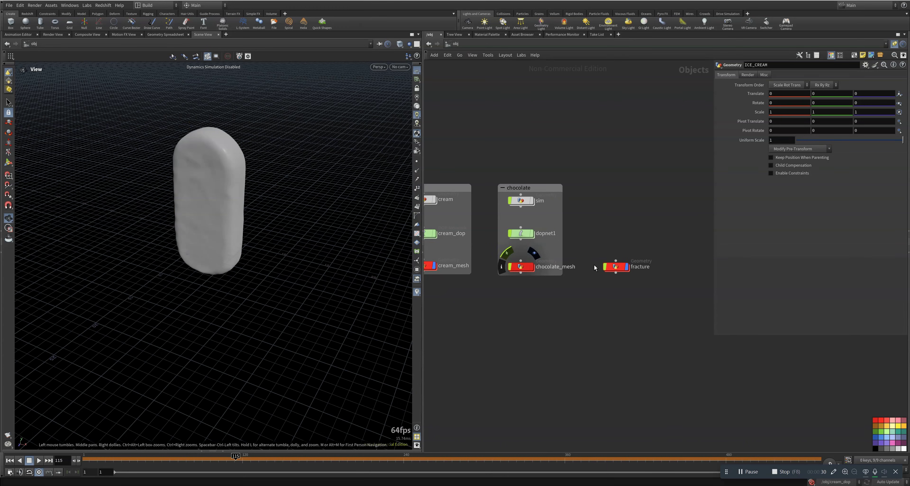
{"action": "middle_click_drag", "start_coordinate": [560, 311], "coordinate": [689, 317]}
{"action": "left_click_drag", "start_coordinate": [537, 254], "coordinate": [576, 285]}
{"action": "left_click_drag", "start_coordinate": [241, 461], "coordinate": [85, 450]}
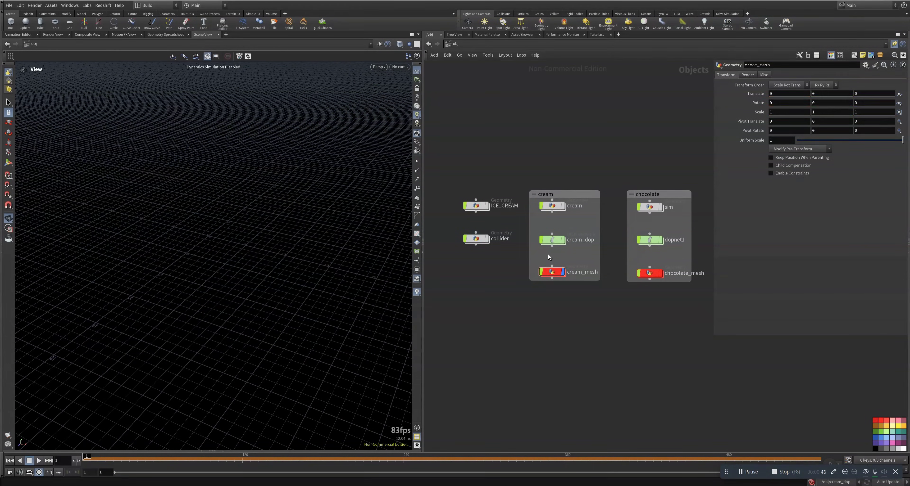
- Inspect the cream object's Emitter and Curve force networks, displaying the OUT_SORCE emitters against the guide curves
{"action": "double_click", "coordinate": [548, 206]}
{"action": "middle_click_drag", "start_coordinate": [452, 374], "coordinate": [570, 347]}
{"action": "left_click", "coordinate": [549, 298]}
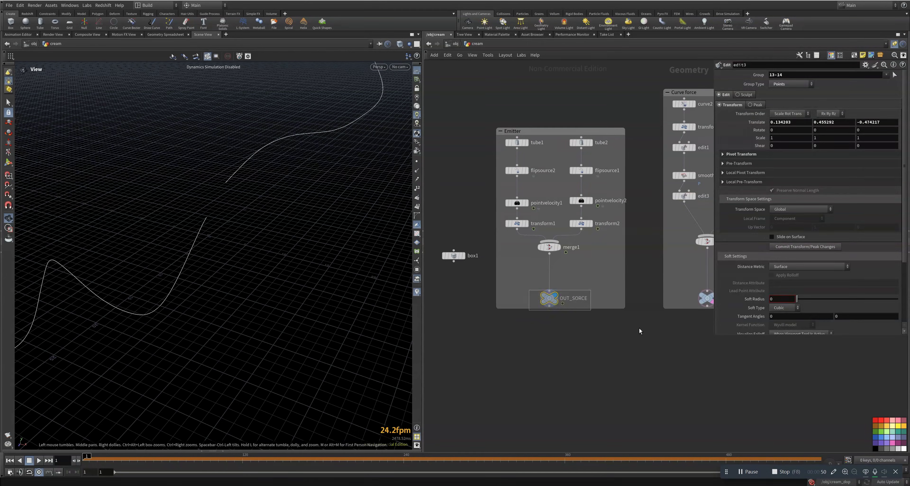
{"action": "key", "text": "h"}
{"action": "middle_click_drag", "start_coordinate": [231, 229], "coordinate": [247, 266]}
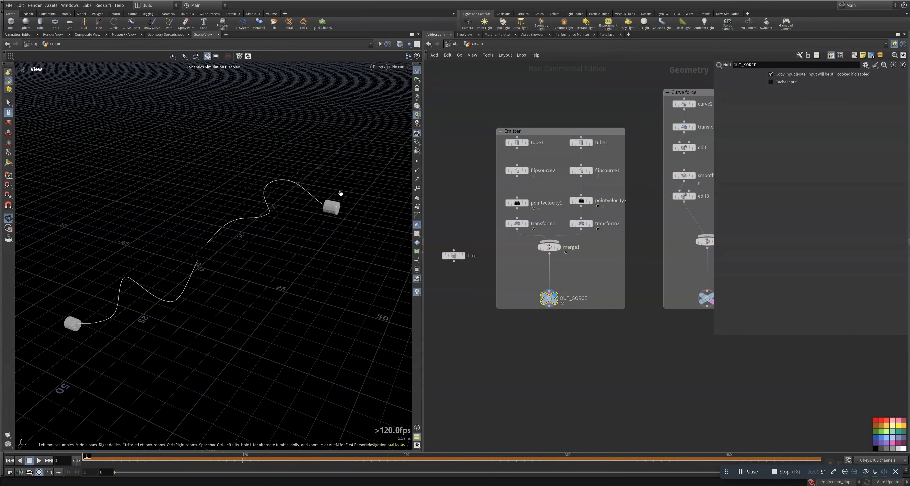
{"action": "middle_click_drag", "start_coordinate": [593, 265], "coordinate": [529, 269]}
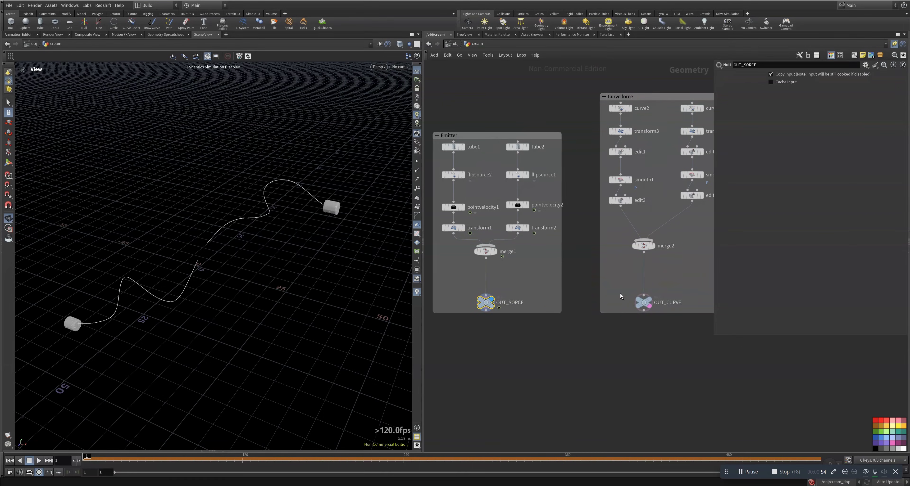
{"action": "left_click", "coordinate": [643, 302]}
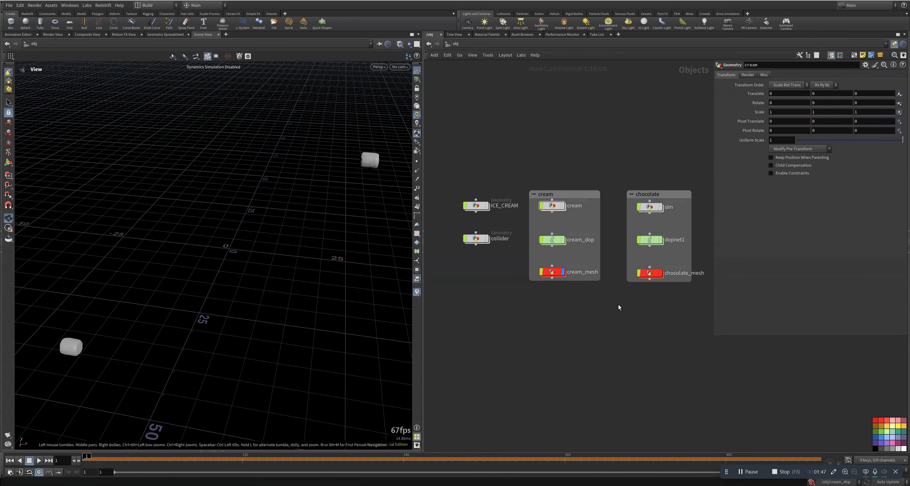
- Inspect the popcurveforce1 and suctionforce settings in cream_dop, scrubbing the cream simulation to frame 105
{"action": "middle_click_drag", "start_coordinate": [552, 256], "coordinate": [528, 227]}
{"action": "double_click", "coordinate": [529, 210]}
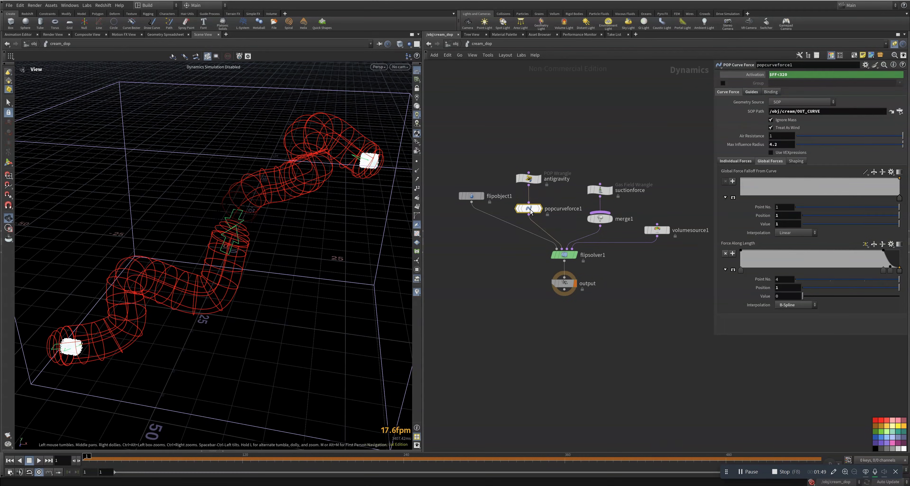
{"action": "middle_click_drag", "start_coordinate": [528, 278], "coordinate": [532, 316]}
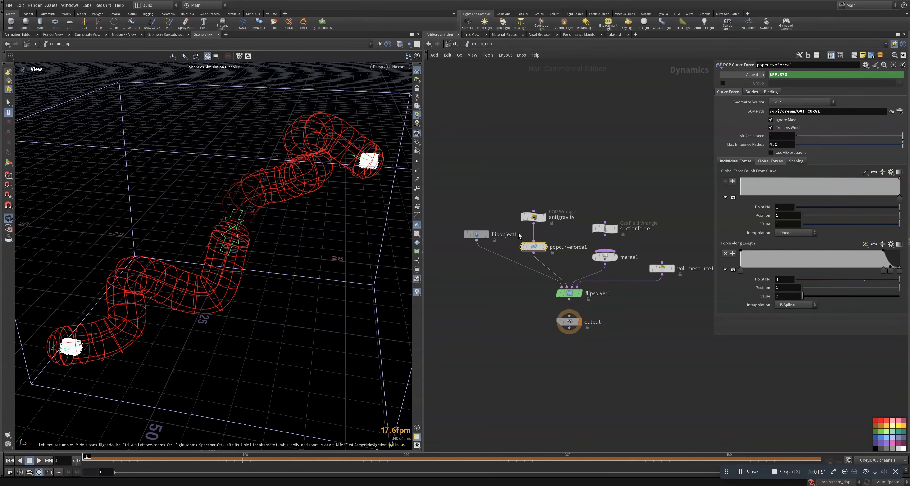
{"action": "mouse_move", "coordinate": [534, 248]}
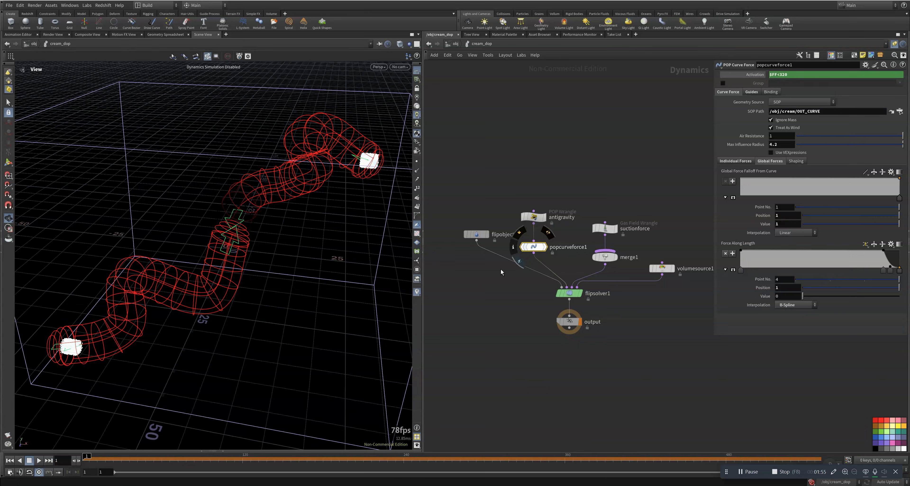
{"action": "left_click_drag", "start_coordinate": [94, 459], "coordinate": [222, 464]}
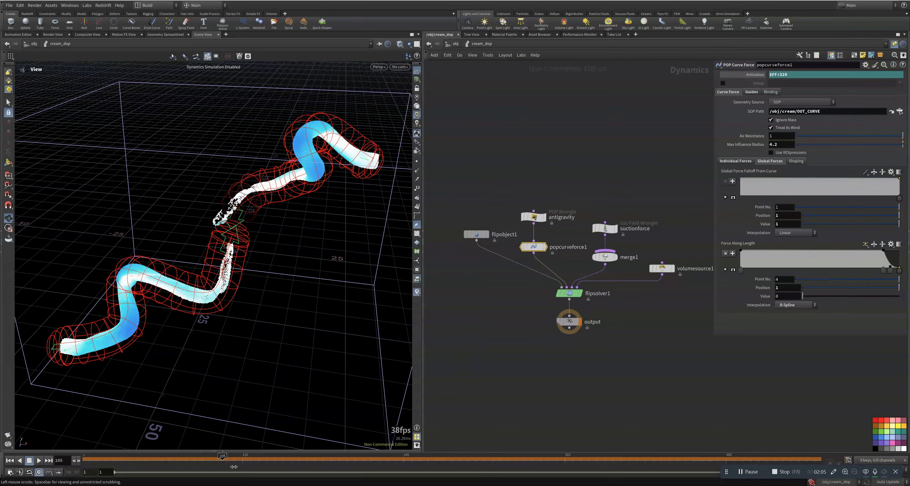
{"action": "left_click_drag", "start_coordinate": [544, 223], "coordinate": [626, 235]}
{"action": "left_click", "coordinate": [585, 197]}
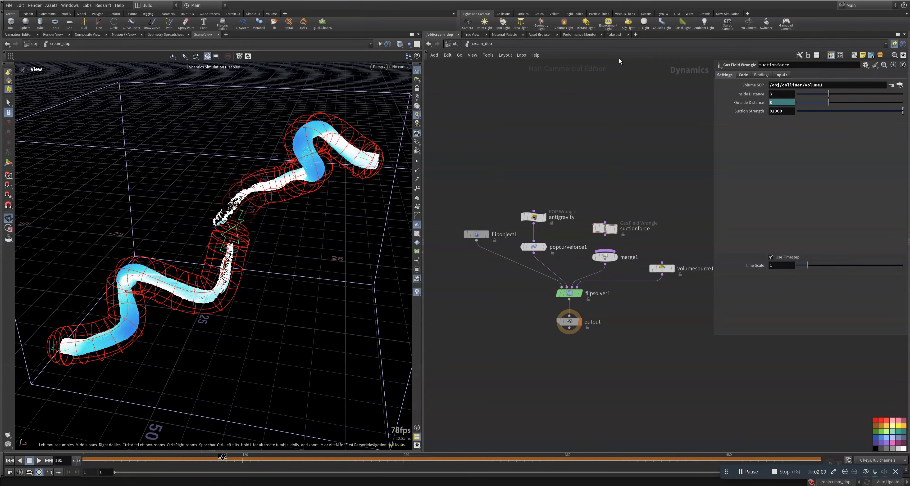
- Create a FLIP Tank at its default position in the empty scene
{"action": "left_click", "coordinate": [596, 15]}
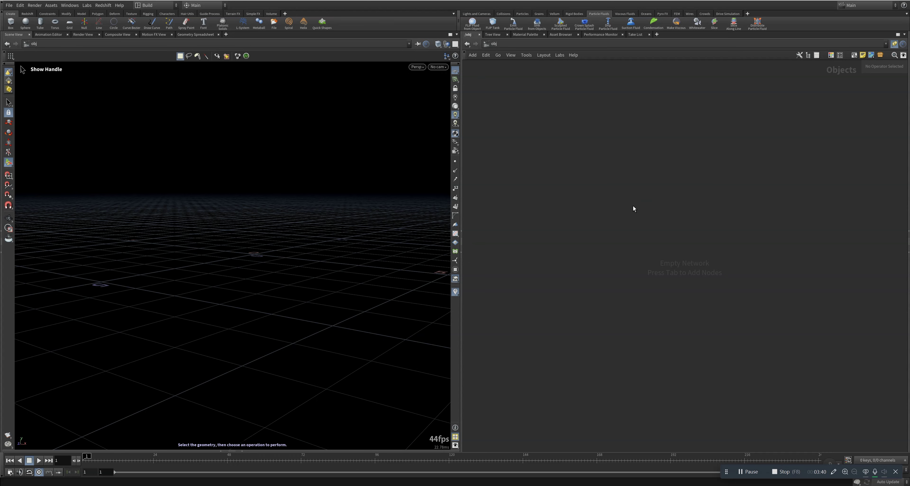
{"action": "left_click", "coordinate": [493, 25]}
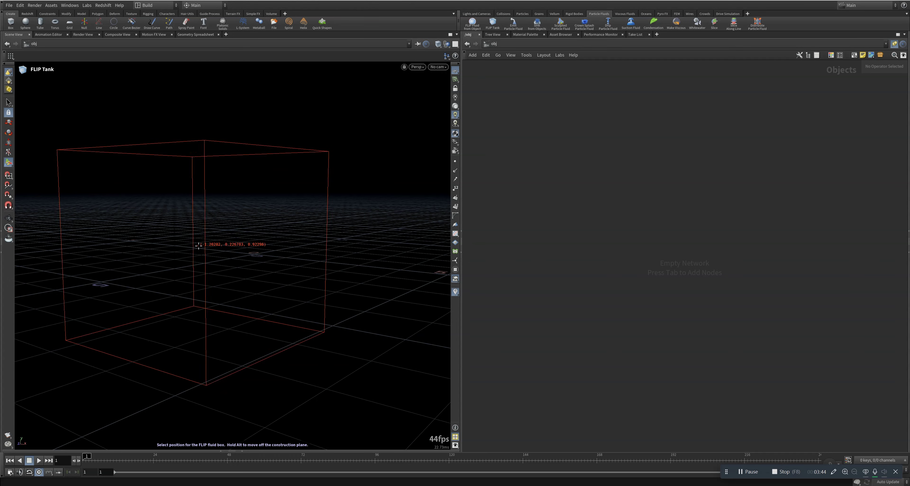
{"action": "key", "text": "Return"}
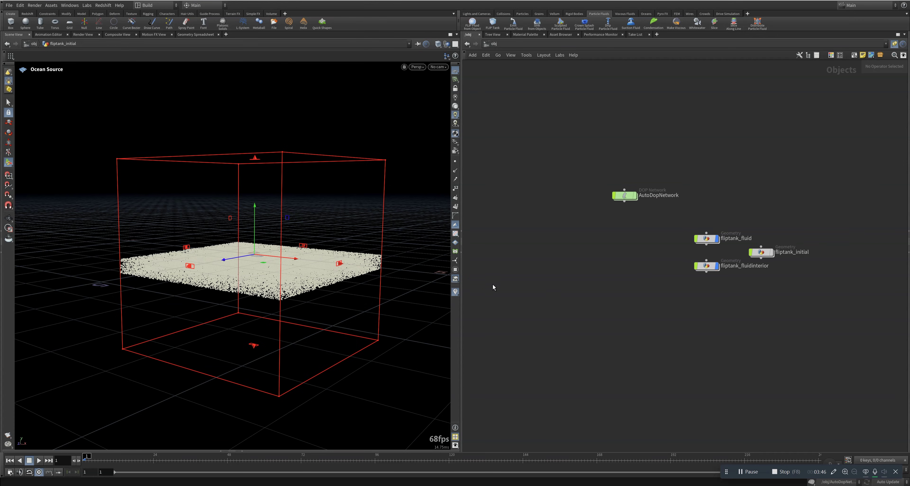
- Arrange fliptank_initial, AutoDopNetwork, fliptank_fluid and fliptank_fluidinterior in a vertical column in the object network
{"action": "left_click_drag", "start_coordinate": [288, 262], "coordinate": [269, 267], "text": "alt"}
{"action": "left_click_drag", "start_coordinate": [630, 196], "coordinate": [603, 244]}
{"action": "left_click_drag", "start_coordinate": [759, 252], "coordinate": [584, 211]}
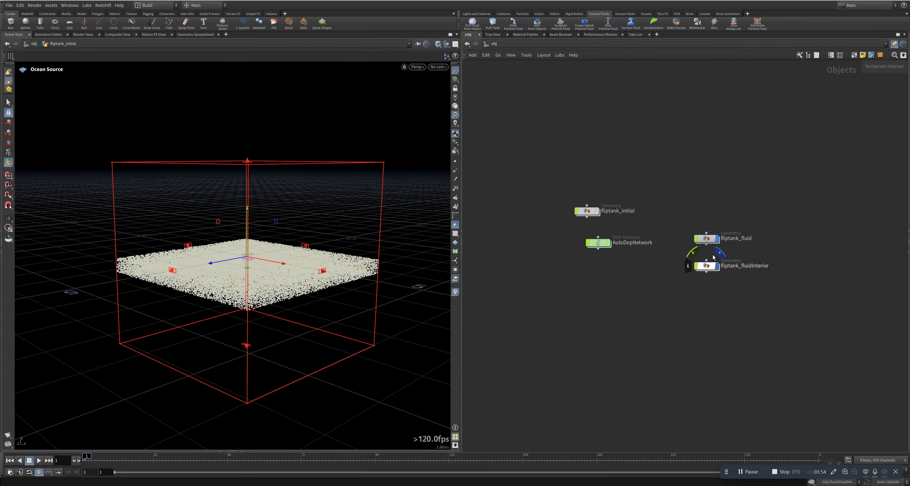
{"action": "left_click_drag", "start_coordinate": [706, 240], "coordinate": [600, 277]}
{"action": "left_click_drag", "start_coordinate": [587, 211], "coordinate": [595, 212]}
{"action": "left_click_drag", "start_coordinate": [705, 272], "coordinate": [606, 315]}
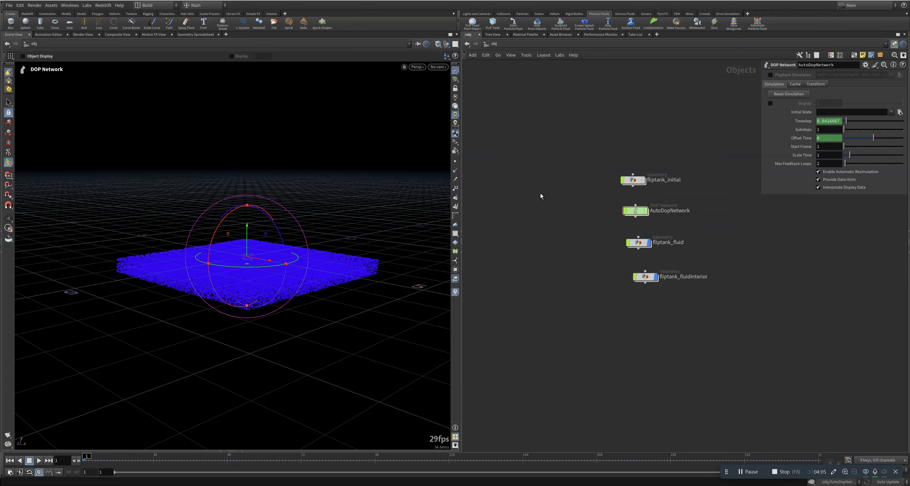
- Add a Test Geometry: Rubber Toy object beside the AutoDopNetwork node
{"action": "key", "text": "Tab"}
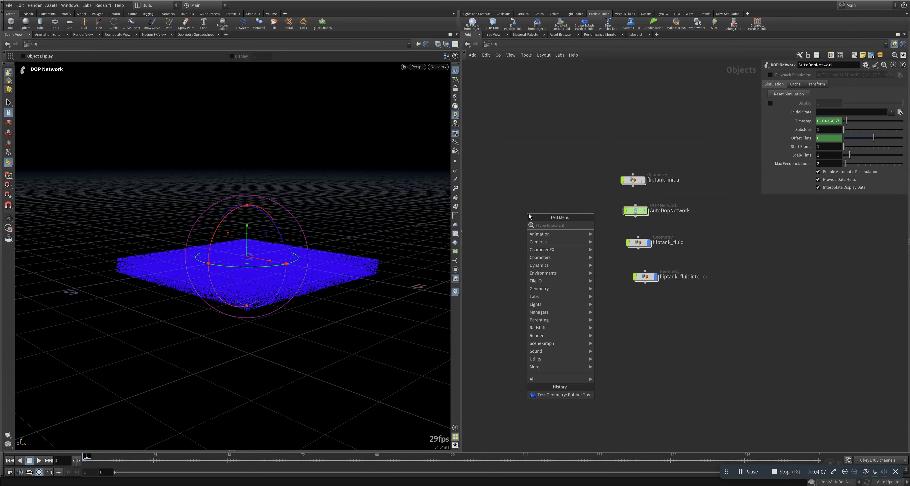
{"action": "type", "text": "rubb"}
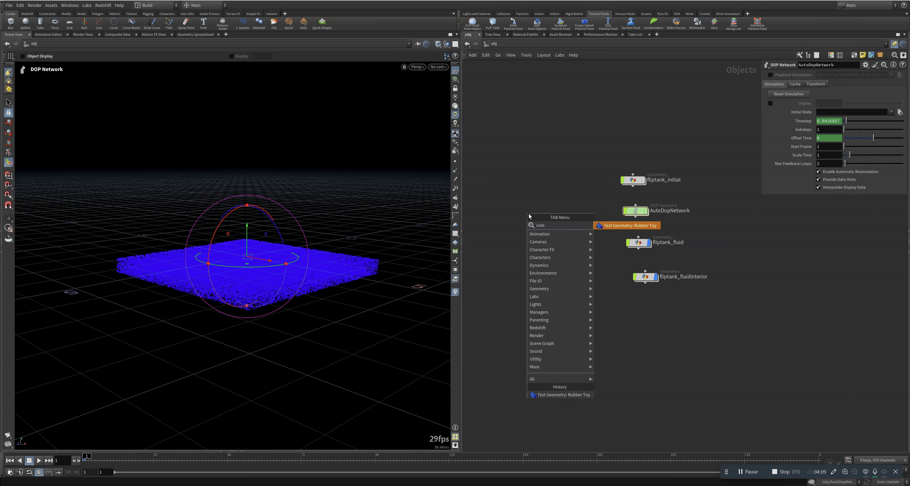
{"action": "key", "text": "Return"}
{"action": "left_click", "coordinate": [528, 215]}
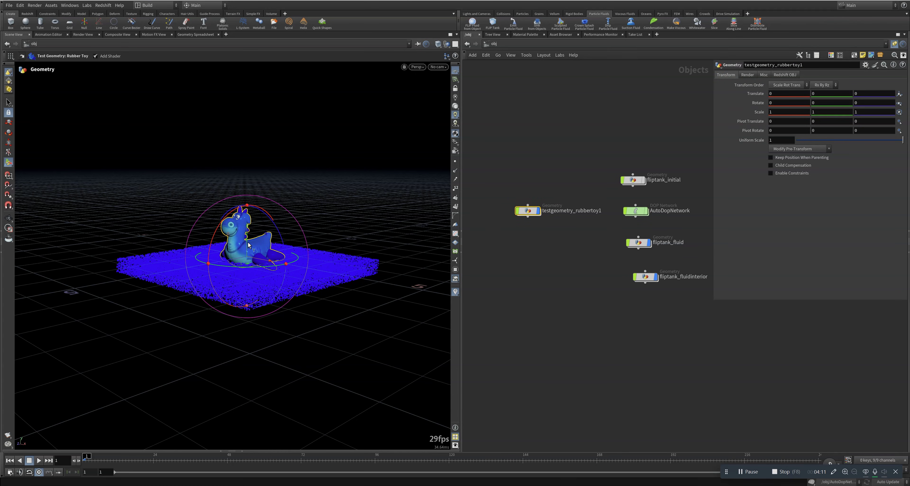
- Raise the rubber toy above the fluid to about 0.57 in Y
{"action": "left_click_drag", "start_coordinate": [247, 249], "coordinate": [263, 230]}
{"action": "key", "text": "r"}
{"action": "left_click", "coordinate": [527, 142]}
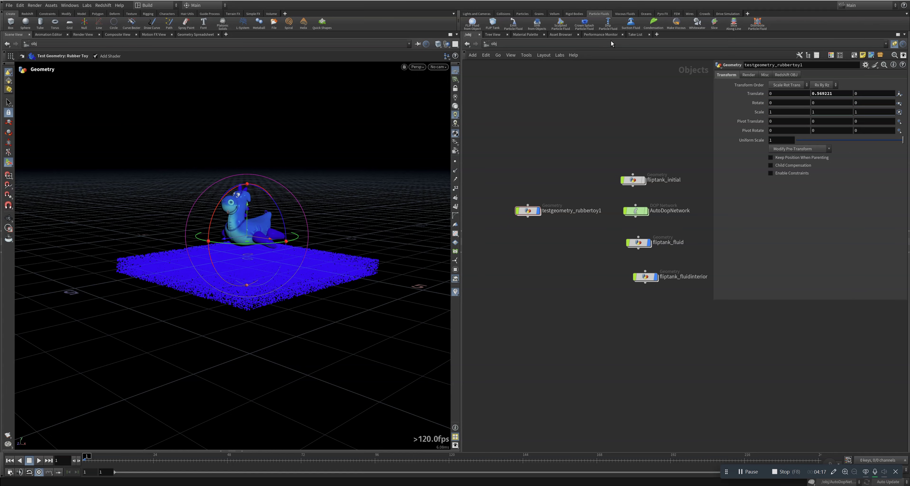
- Apply Suction Fluid with the rubber toy as the target object and fliptank in AutoDopNetwork as the affected fluid
{"action": "left_click", "coordinate": [633, 27]}
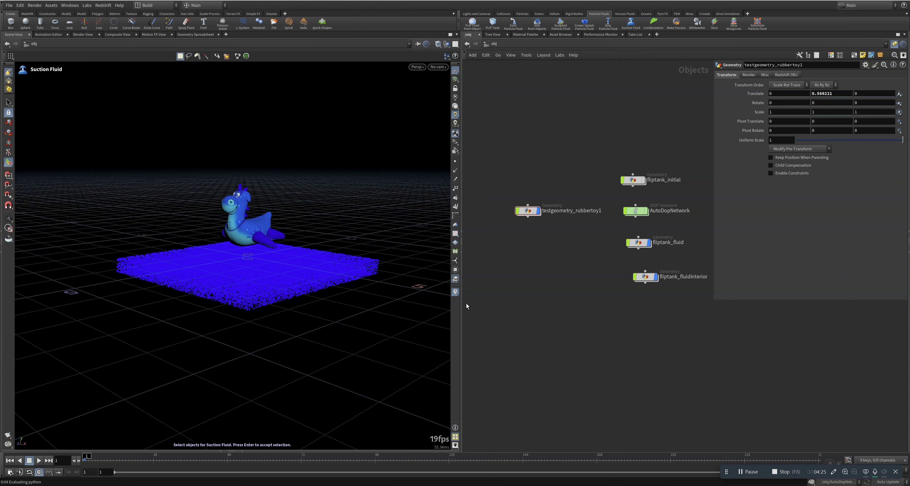
{"action": "left_click", "coordinate": [527, 210]}
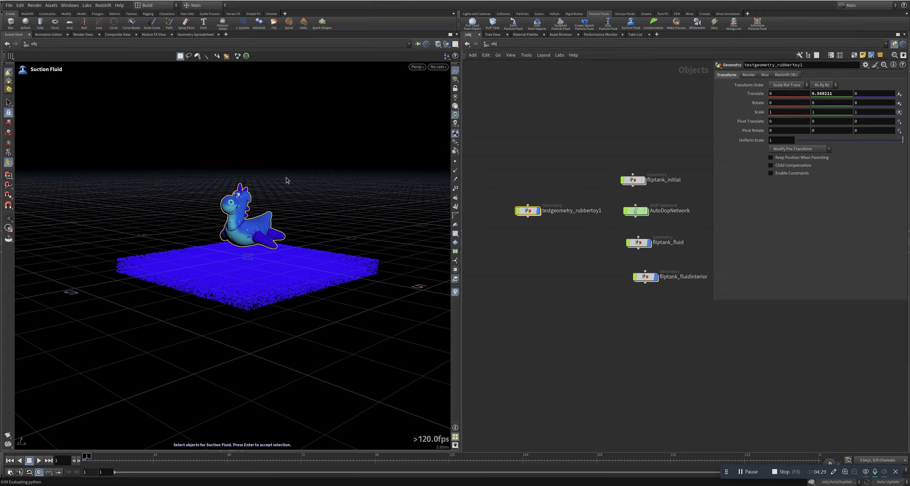
{"action": "key", "text": "Return"}
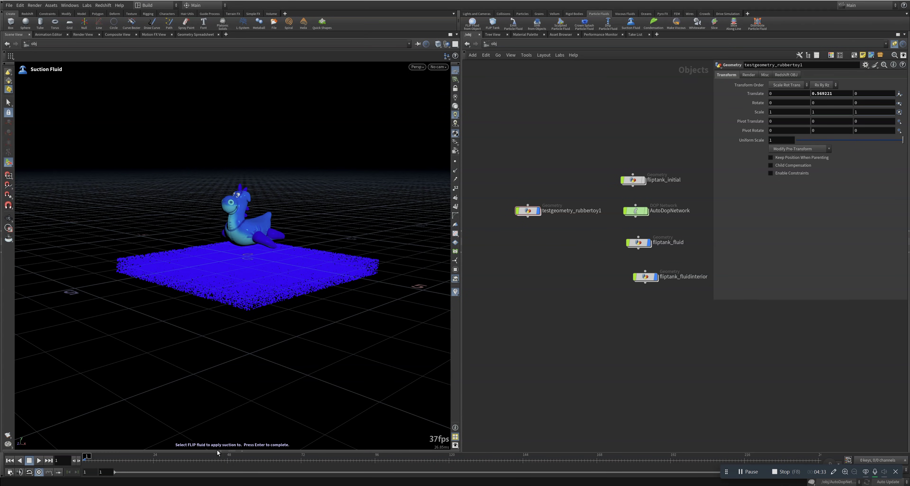
{"action": "double_click", "coordinate": [638, 212]}
{"action": "left_click_drag", "start_coordinate": [533, 210], "coordinate": [616, 231]}
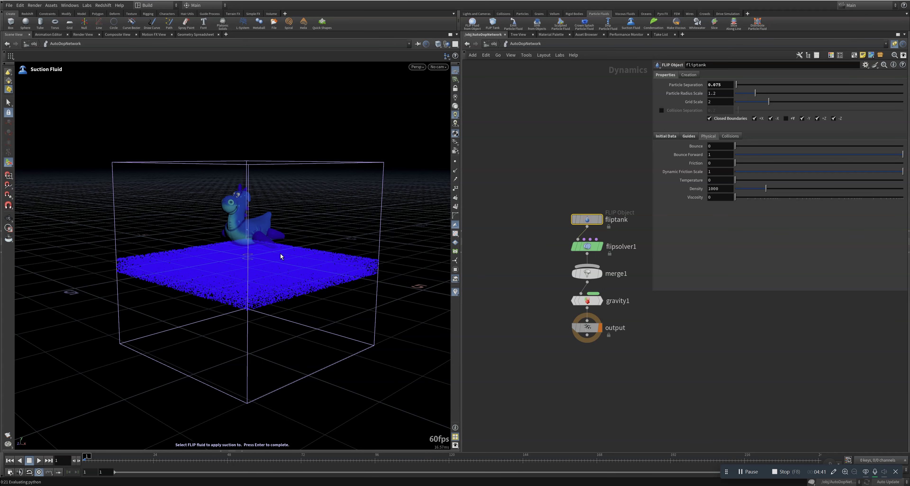
{"action": "key", "text": "Return"}
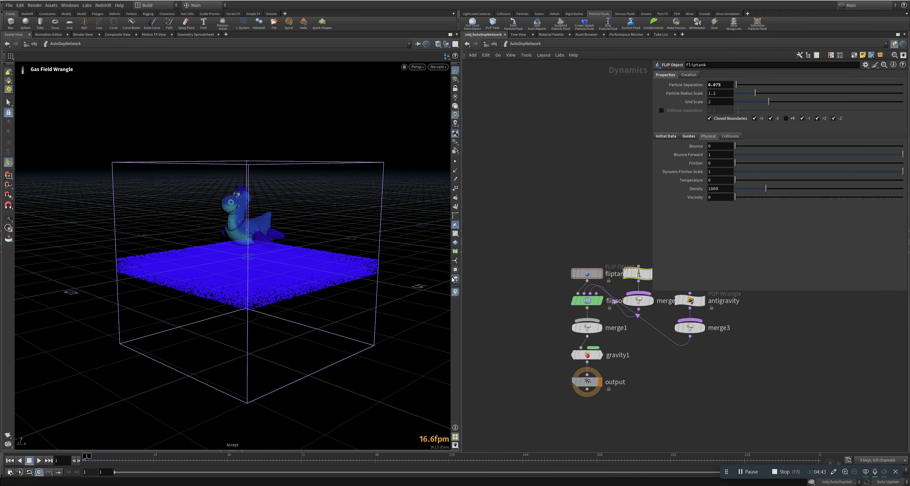
- Lay out the AutoDopNetwork nodes automatically and select the antigravity and suctionforce branches' merge nodes
{"action": "scroll", "coordinate": [561, 226], "scroll_direction": "down", "scroll_amount": 2}
{"action": "key", "text": "l"}
{"action": "left_click_drag", "start_coordinate": [544, 225], "coordinate": [635, 267]}
{"action": "left_click_drag", "start_coordinate": [541, 267], "coordinate": [632, 293]}
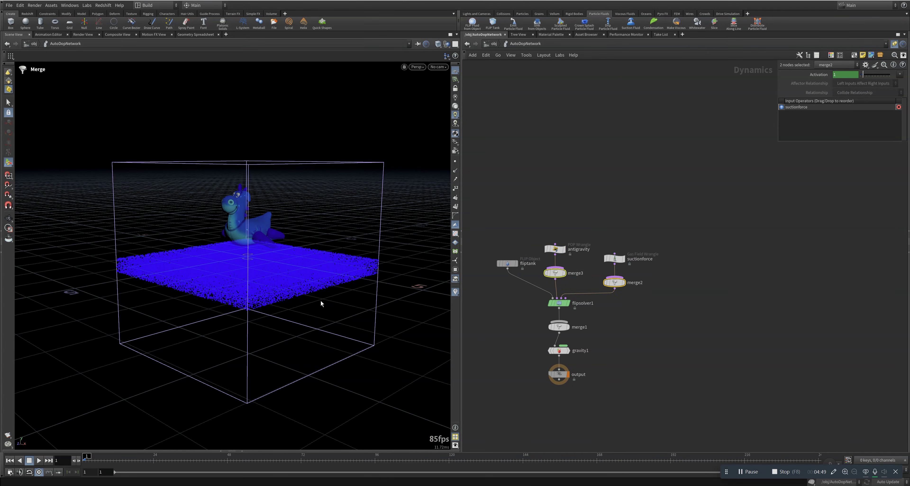
- Play the fluid suction simulation around the rubber toy, stop it and return to the first frame
{"action": "left_click", "coordinate": [39, 462]}
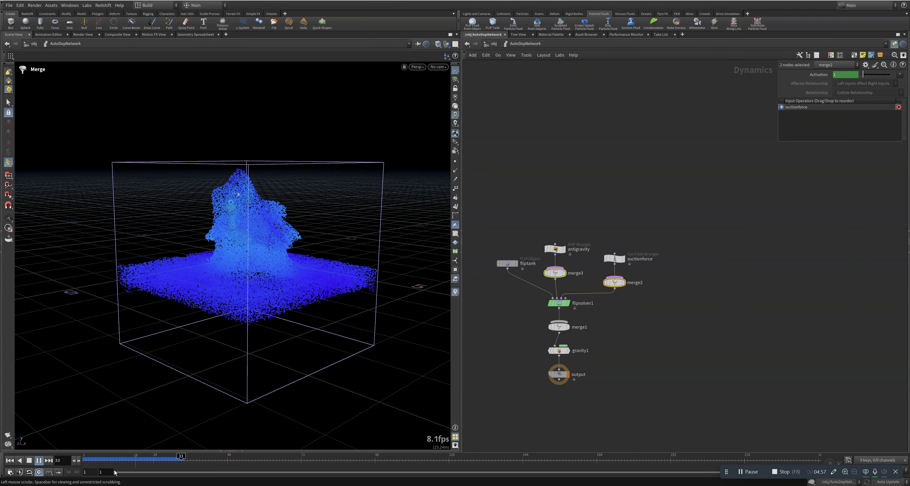
{"action": "left_click", "coordinate": [39, 460]}
{"action": "left_click", "coordinate": [10, 461]}
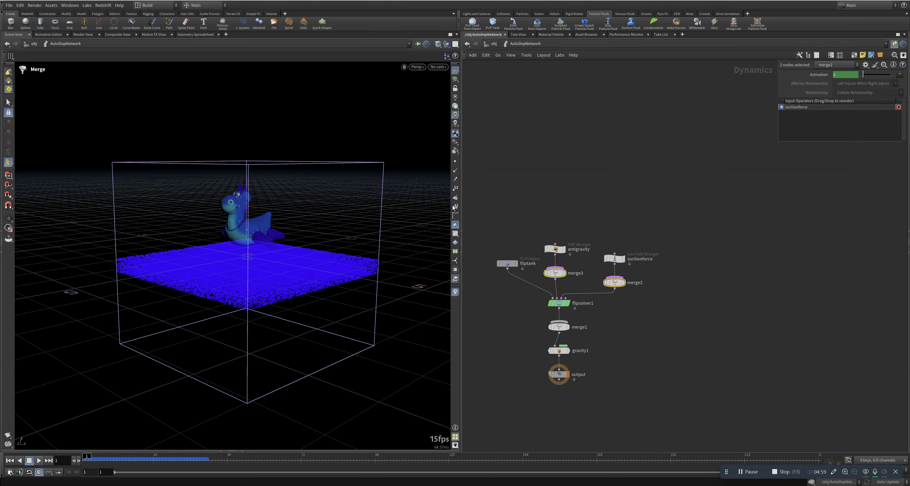
- Inspect the antigravity and suctionforce nodes, and display the velocity and volume outputs inside testgeometry_rubbertoy1
{"action": "left_click_drag", "start_coordinate": [538, 219], "coordinate": [641, 269]}
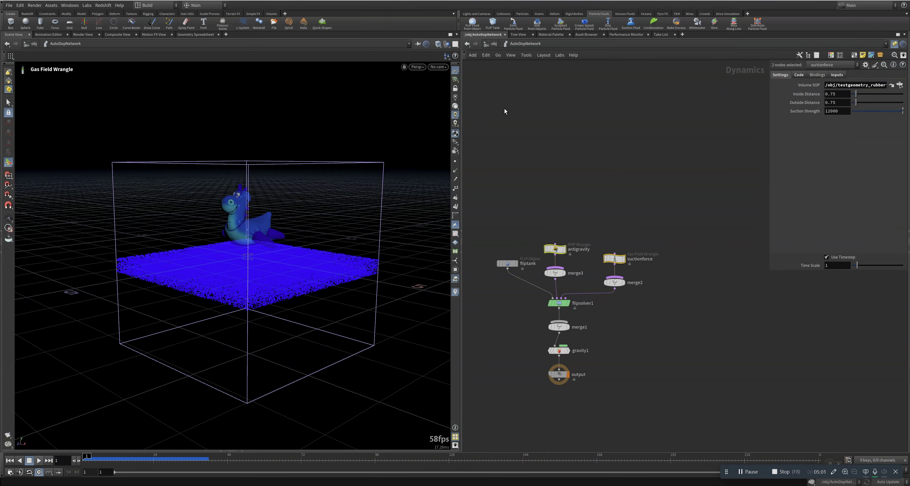
{"action": "left_click", "coordinate": [493, 43]}
{"action": "double_click", "coordinate": [530, 212]}
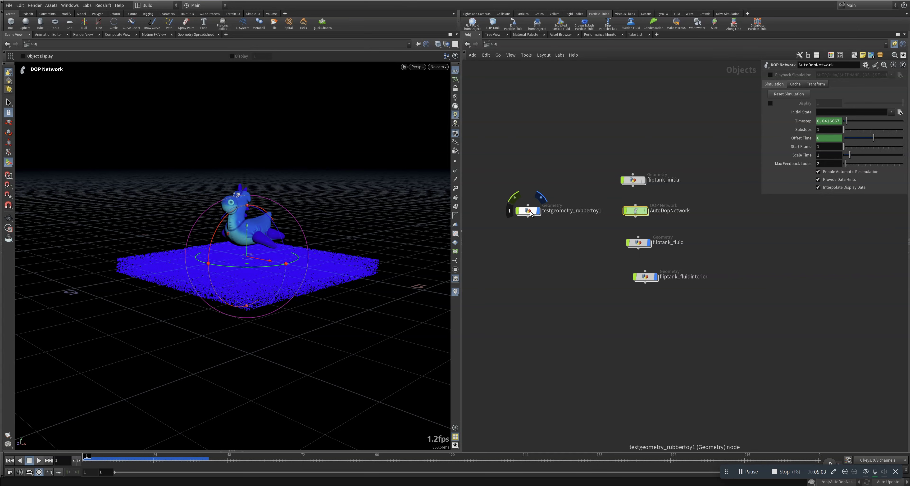
{"action": "left_click_drag", "start_coordinate": [584, 254], "coordinate": [540, 279]}
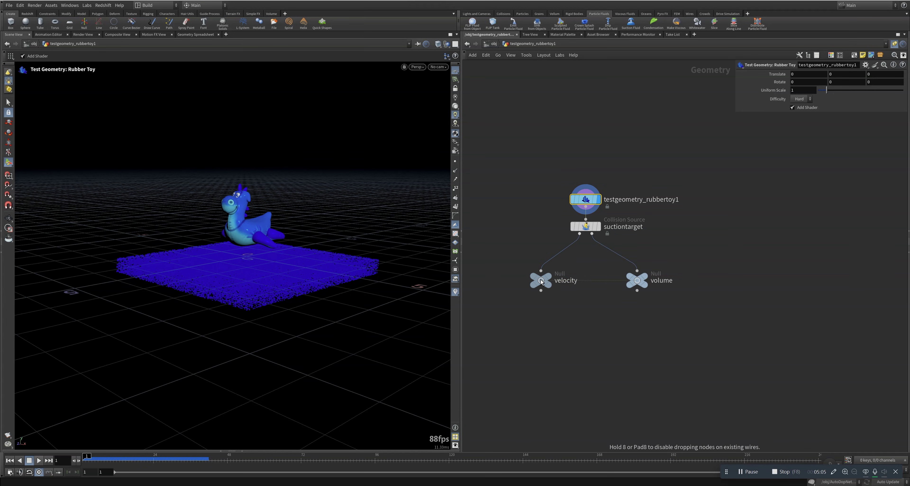
{"action": "left_click", "coordinate": [554, 283]}
{"action": "left_click", "coordinate": [646, 280]}
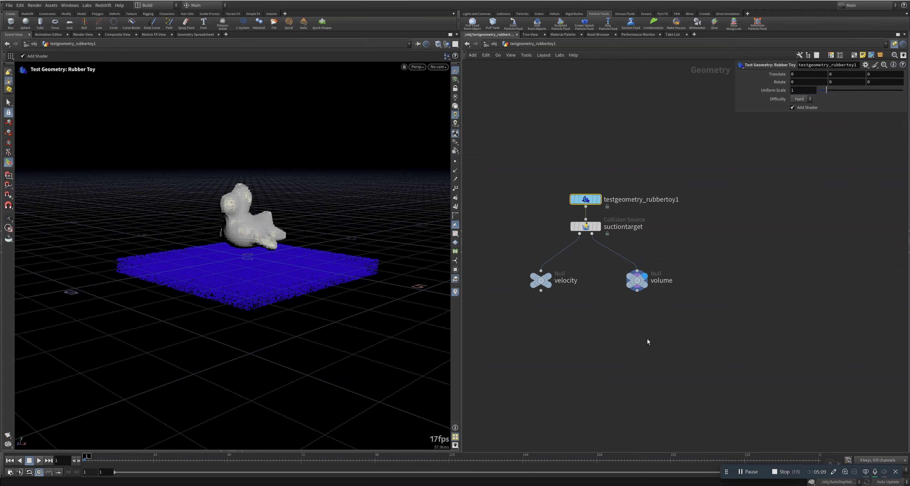
- Display the volume output of testgeometry_rubbertoy1 and examine the suctiontarget node's volume settings
{"action": "left_click", "coordinate": [636, 281]}
{"action": "left_click", "coordinate": [561, 226]}
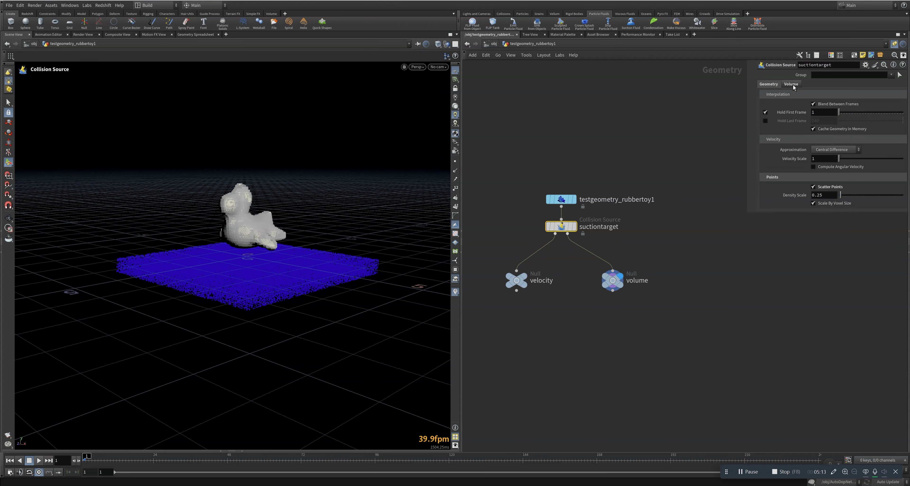
{"action": "left_click", "coordinate": [790, 85]}
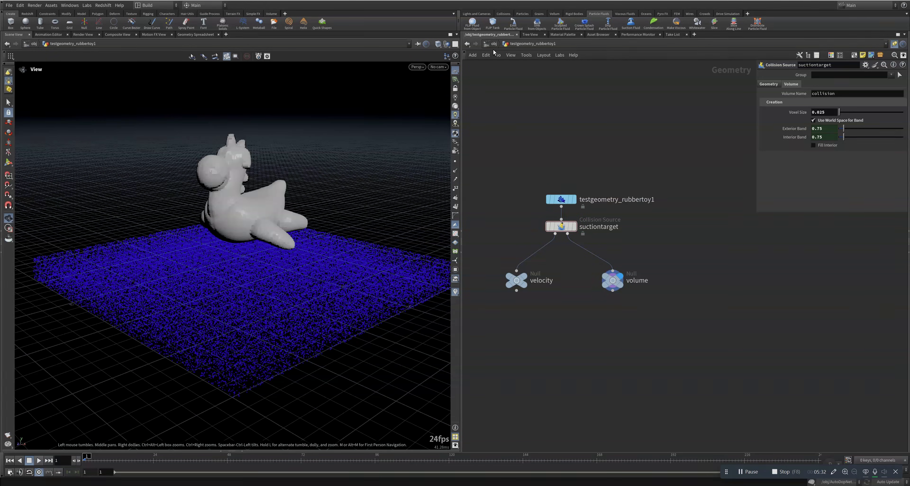
- Return to AutoDopNetwork, play the suction simulation around the rubber toy and stop it
{"action": "left_click", "coordinate": [494, 44]}
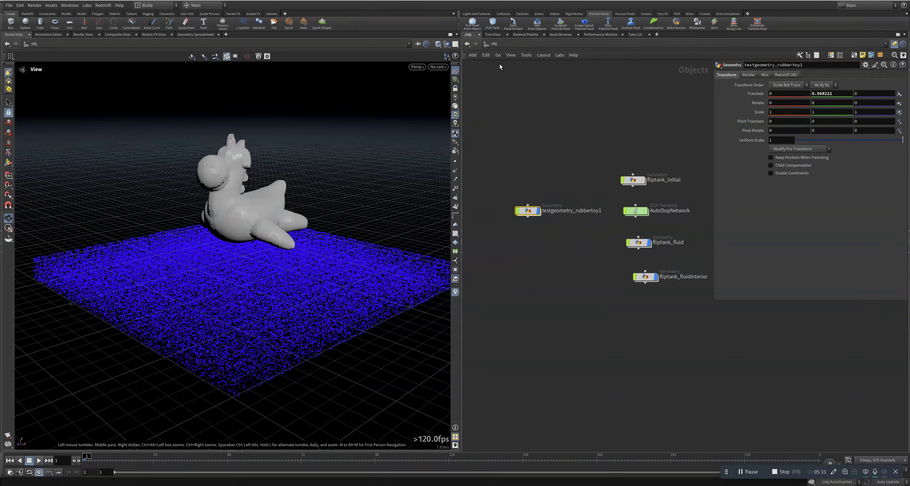
{"action": "double_click", "coordinate": [636, 211]}
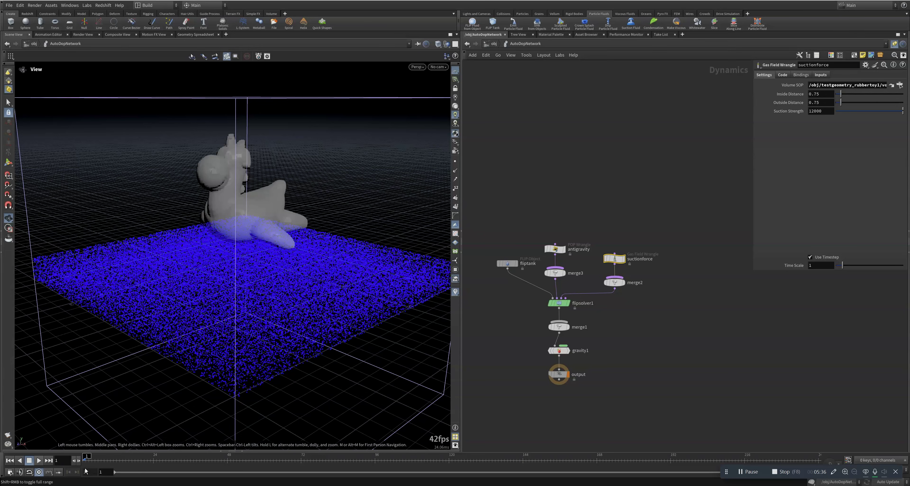
{"action": "left_click", "coordinate": [39, 461]}
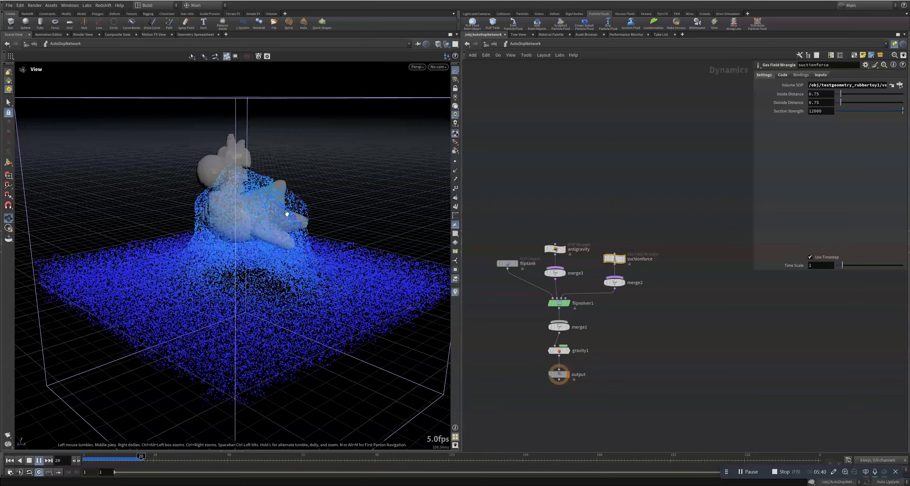
{"action": "left_click", "coordinate": [29, 460]}
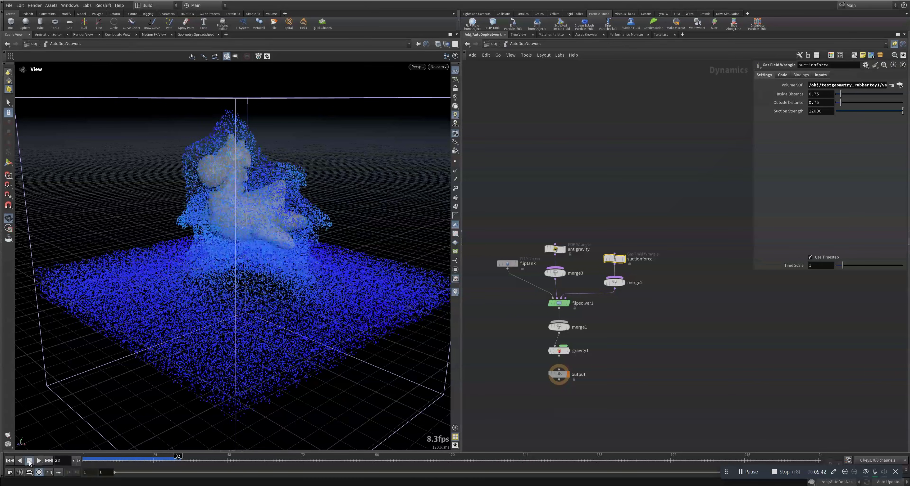
- Inspect the antigravity and suctionforce parameters with the parameter area widened to reveal the full SOP paths
{"action": "left_click", "coordinate": [555, 249]}
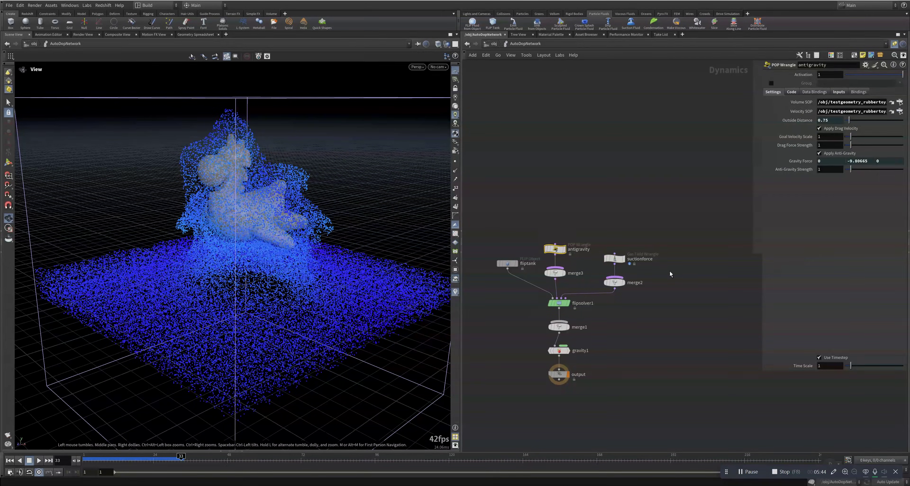
{"action": "left_click_drag", "start_coordinate": [762, 372], "coordinate": [684, 353]}
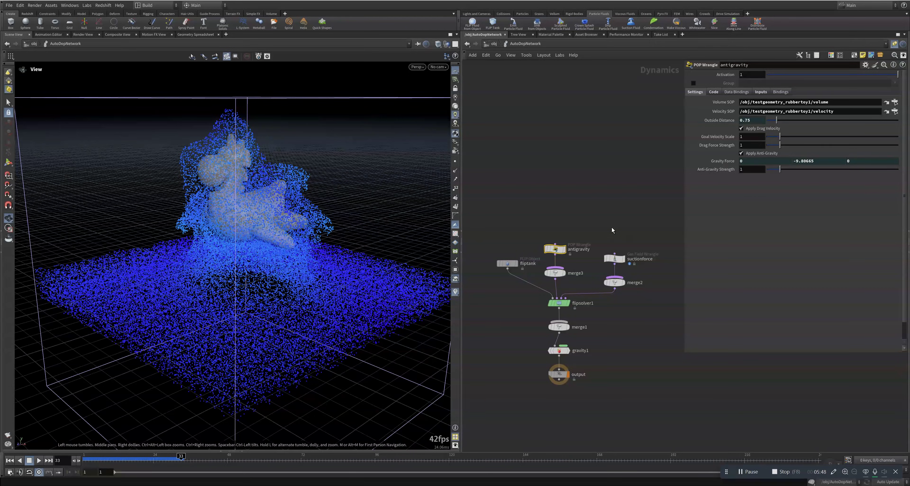
{"action": "left_click", "coordinate": [614, 259]}
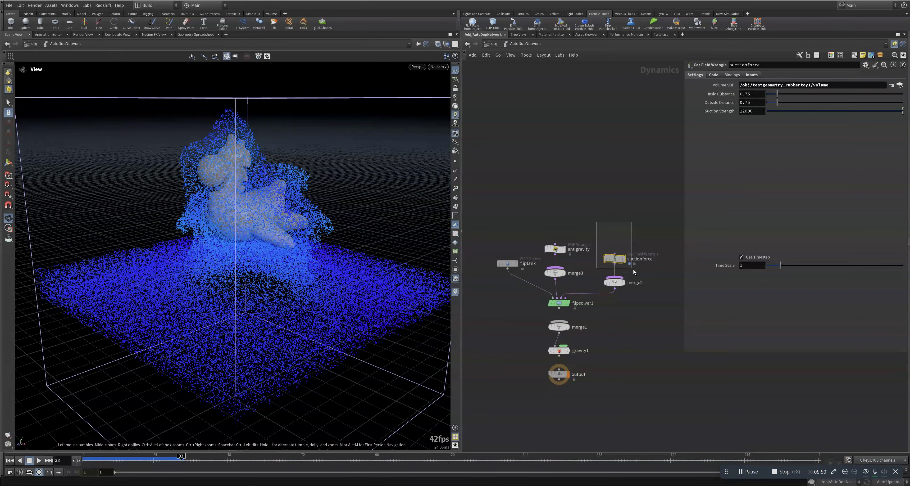
{"action": "left_click_drag", "start_coordinate": [640, 266], "coordinate": [646, 267]}
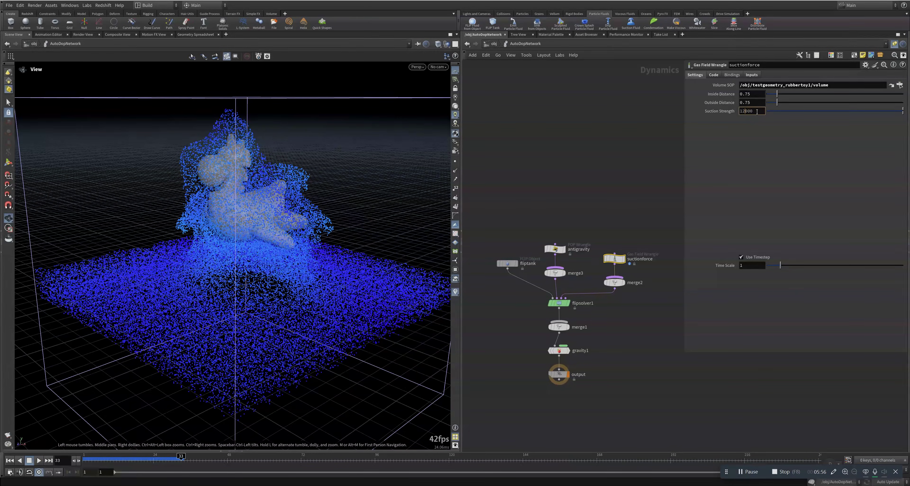
- Set the suctionforce node's Suction Strength to 5.09 and Outside Distance to 1.5, and replay the simulation from the first frame
{"action": "left_click_drag", "start_coordinate": [165, 460], "coordinate": [112, 462]}
{"action": "left_click", "coordinate": [836, 111]}
{"action": "left_click", "coordinate": [10, 461]}
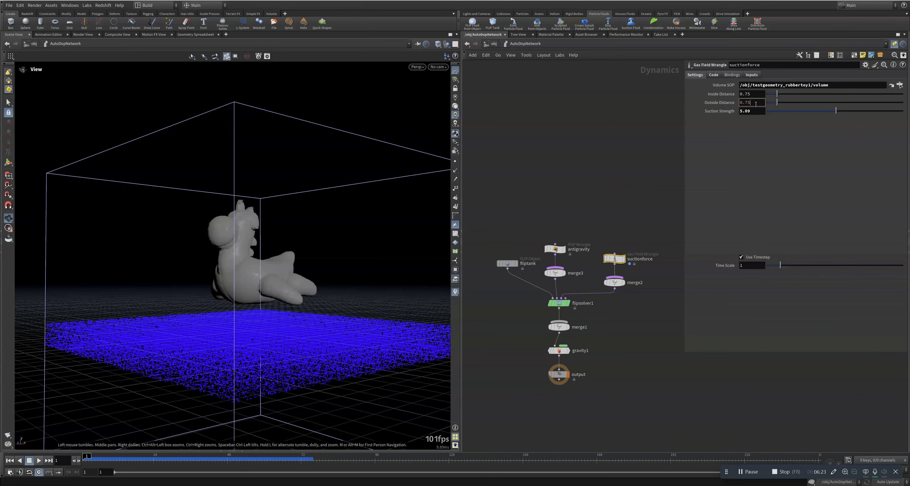
{"action": "type", "text": "1.5"}
{"action": "key", "text": "Return"}
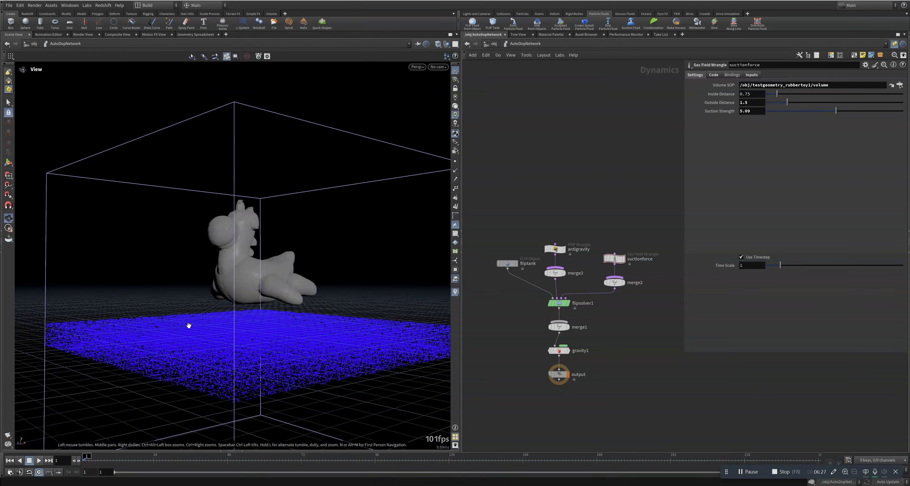
{"action": "left_click", "coordinate": [39, 460]}
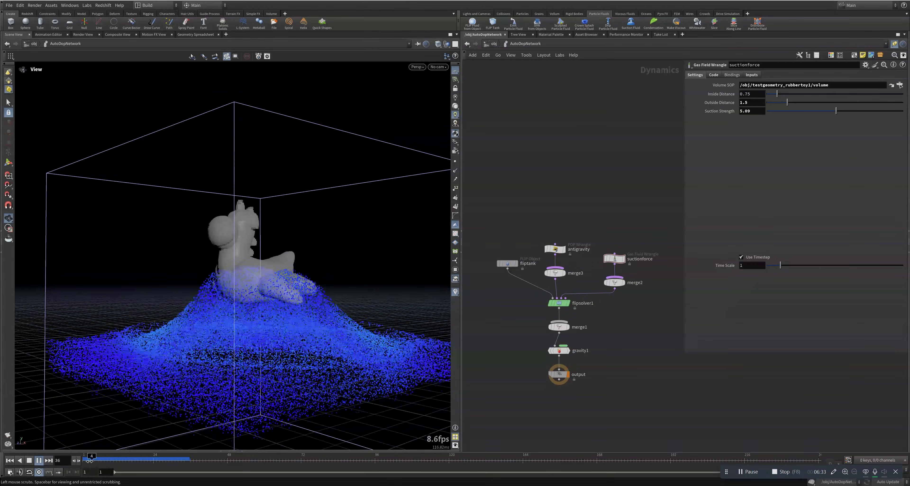
- Set the suctionforce node's Outside Distance to 0.5, replay the simulation from the first frame and stop it
{"action": "key", "text": "ctrl+Up"}
{"action": "type", "text": "0.75"}
{"action": "key", "text": "Return"}
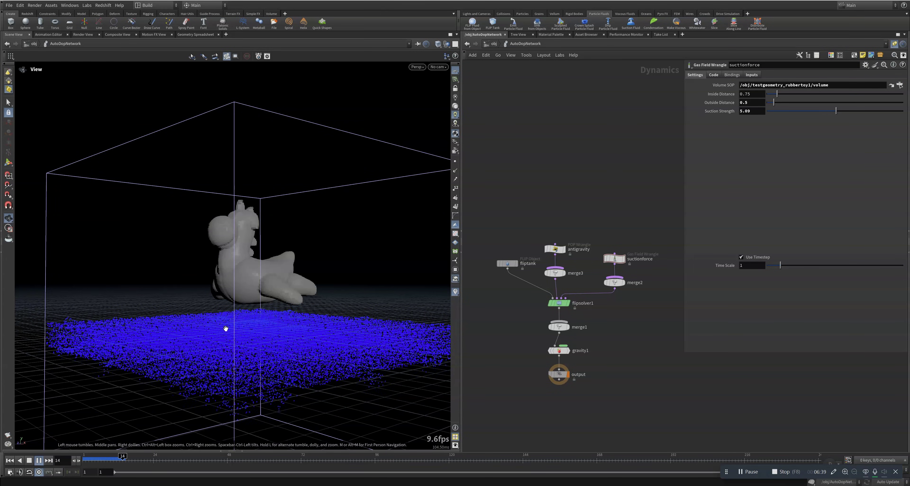
{"action": "left_click_drag", "start_coordinate": [248, 330], "coordinate": [272, 288]}
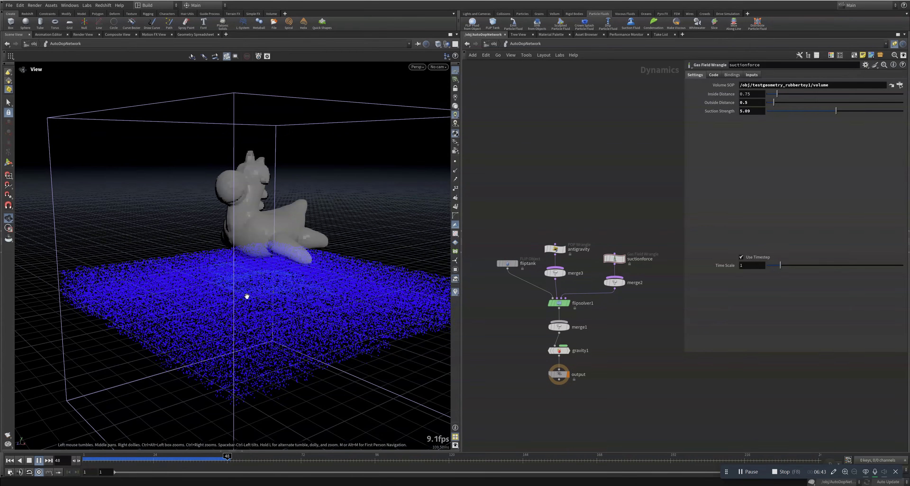
{"action": "left_click", "coordinate": [29, 460]}
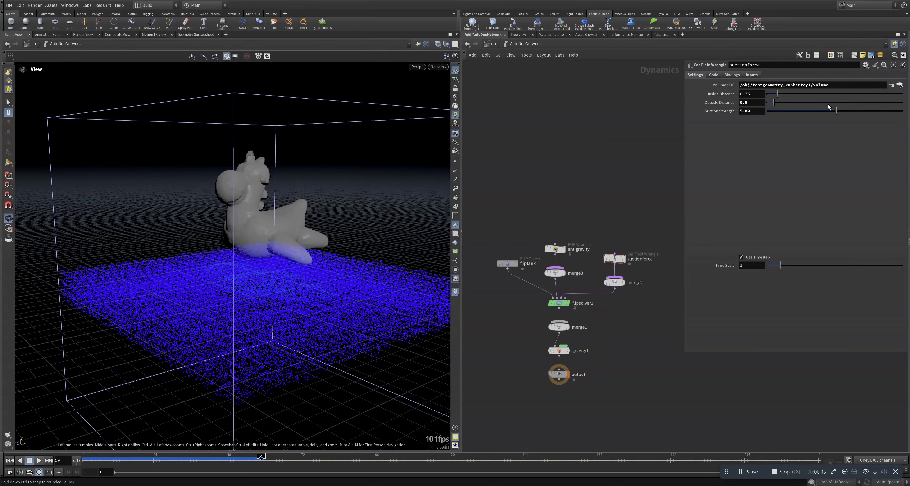
- Restore the suctionforce node's Suction Strength to 12000 and return to the first frame
{"action": "left_click_drag", "start_coordinate": [855, 111], "coordinate": [769, 115]}
{"action": "key", "text": "ctrl+z"}
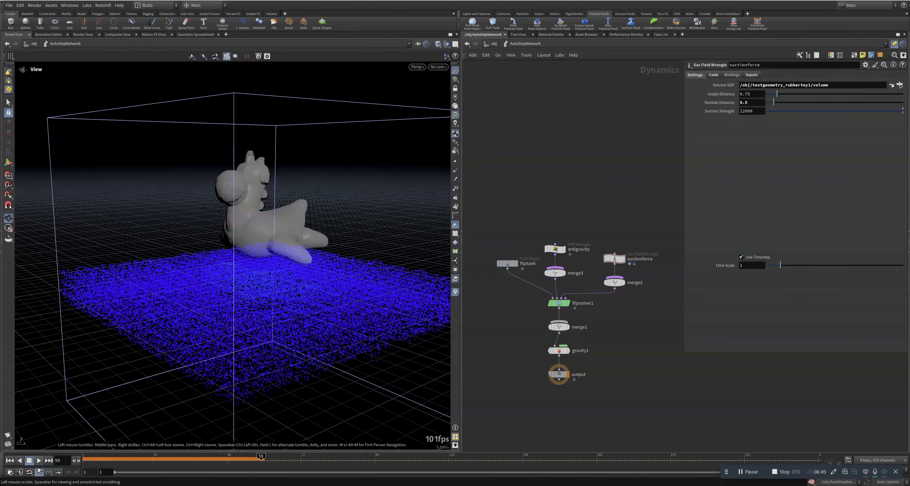
{"action": "left_click", "coordinate": [9, 460]}
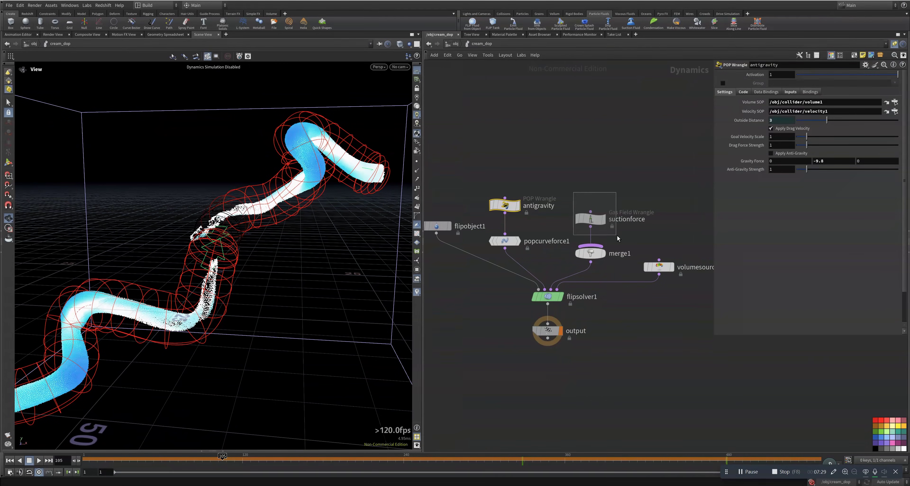
- In the ice cream scene's cream_dop network, inspect suctionforce and scrub the timeline to review its animated Outside Distance
{"action": "left_click_drag", "start_coordinate": [617, 236], "coordinate": [617, 234]}
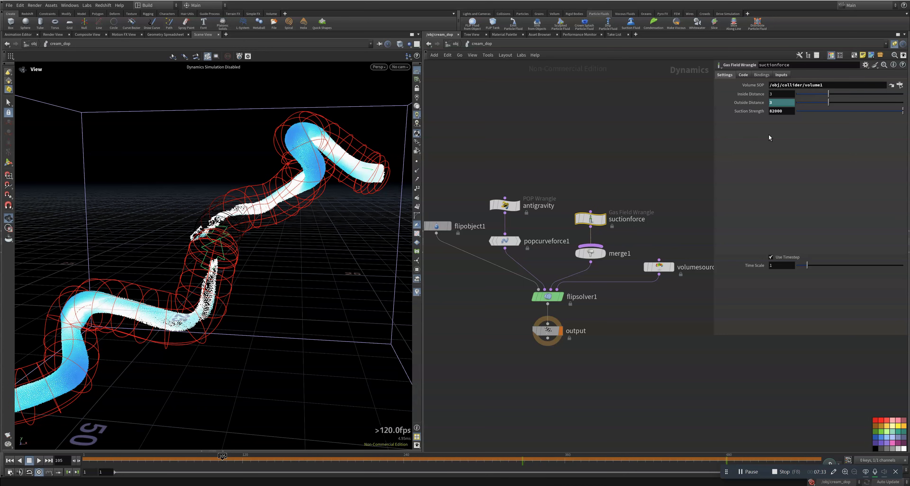
{"action": "left_click_drag", "start_coordinate": [463, 461], "coordinate": [564, 474]}
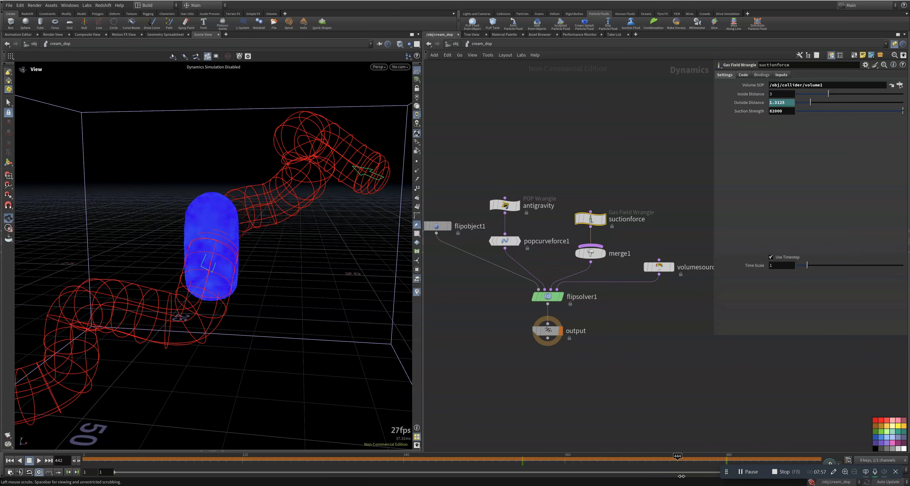
{"action": "left_click_drag", "start_coordinate": [482, 480], "coordinate": [284, 481]}
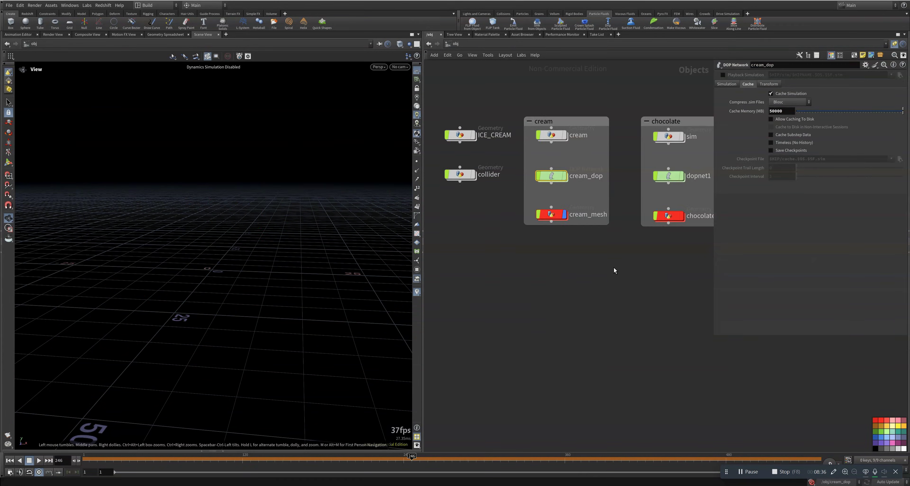
- Open the cream_mesh network and display the outputs of the dopio1 and fluidcompress1 nodes
{"action": "middle_click_drag", "start_coordinate": [613, 268], "coordinate": [596, 281]}
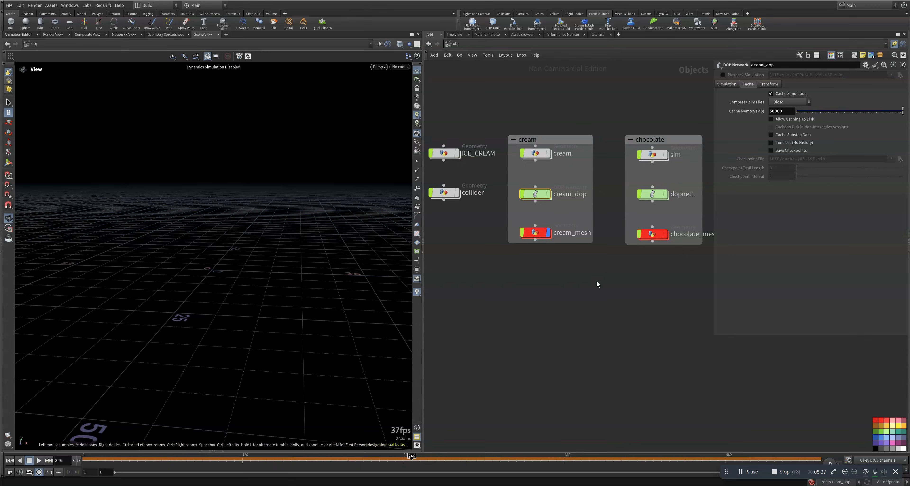
{"action": "double_click", "coordinate": [535, 234]}
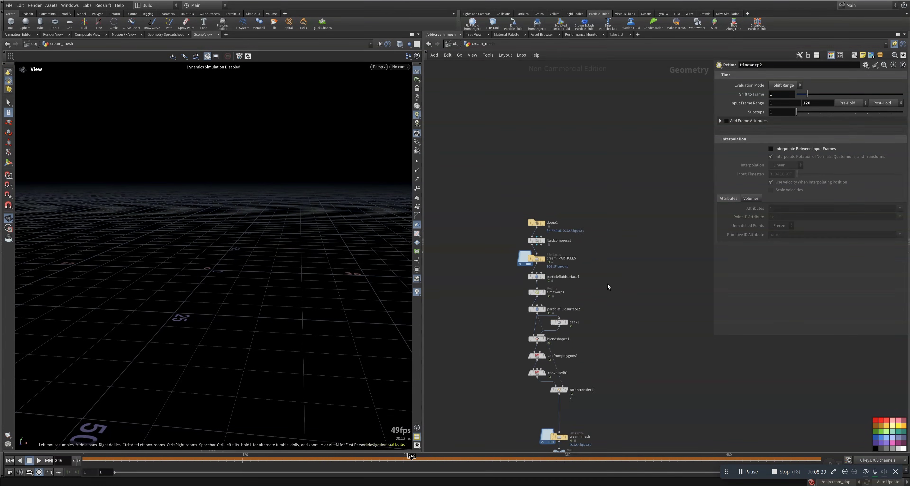
{"action": "scroll", "coordinate": [587, 260], "scroll_direction": "up", "scroll_amount": 5}
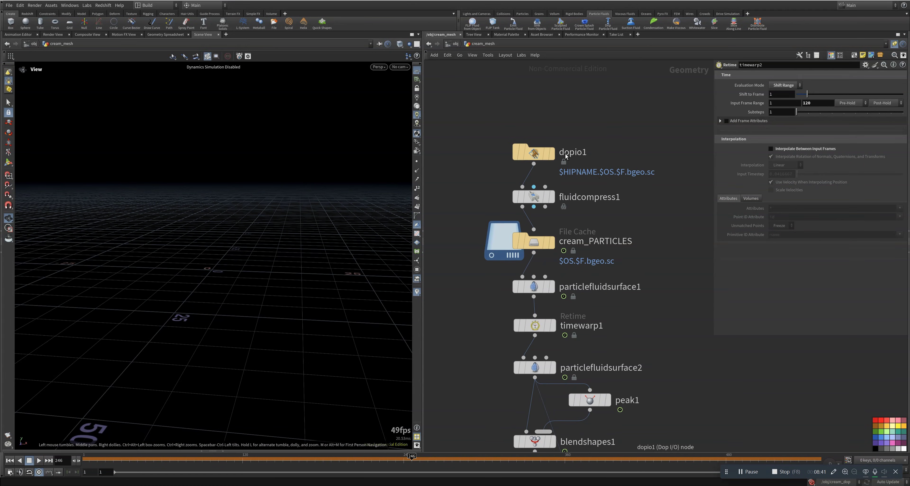
{"action": "left_click", "coordinate": [552, 153]}
{"action": "middle_click_drag", "start_coordinate": [555, 237], "coordinate": [548, 166]}
{"action": "left_click", "coordinate": [547, 143]}
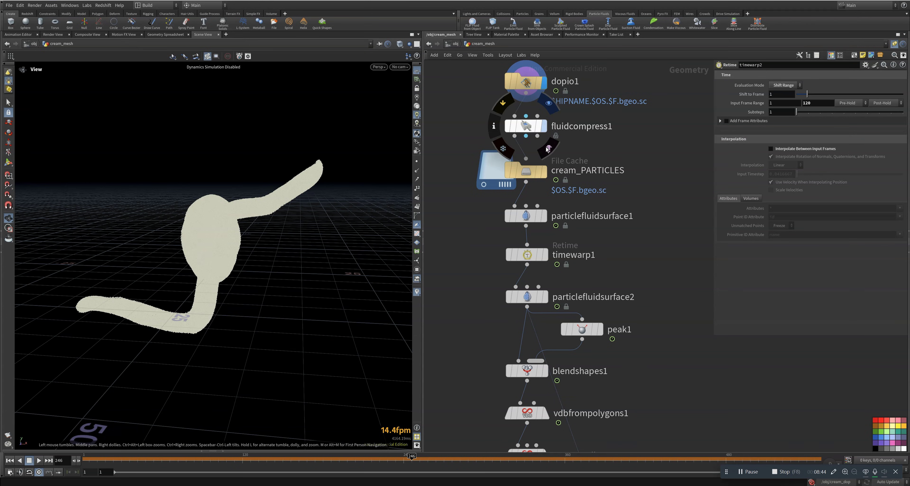
- Display the cream_PARTICLES and particlefluidsurface1 outputs and inspect the settings of both particle fluid surface nodes
{"action": "left_click", "coordinate": [543, 174]}
{"action": "middle_click_drag", "start_coordinate": [621, 256], "coordinate": [618, 161]}
{"action": "left_click", "coordinate": [542, 121]}
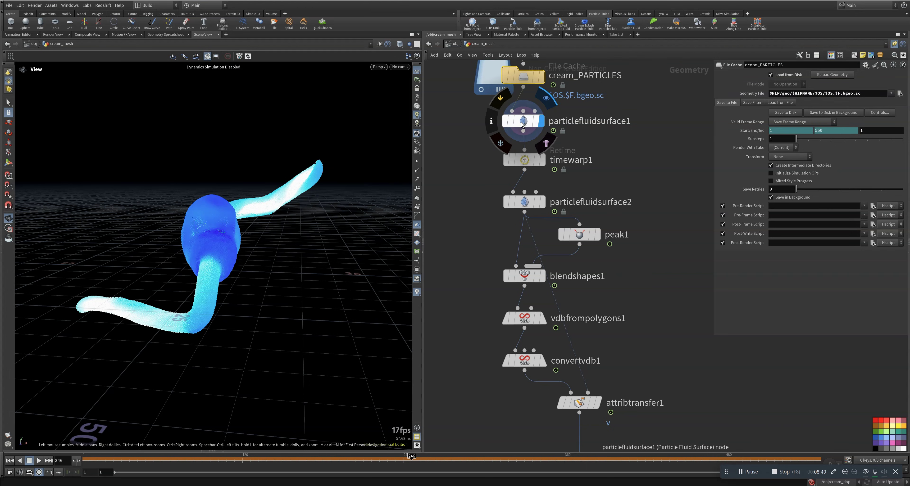
{"action": "left_click", "coordinate": [519, 123]}
{"action": "middle_click_drag", "start_coordinate": [477, 211], "coordinate": [470, 170]}
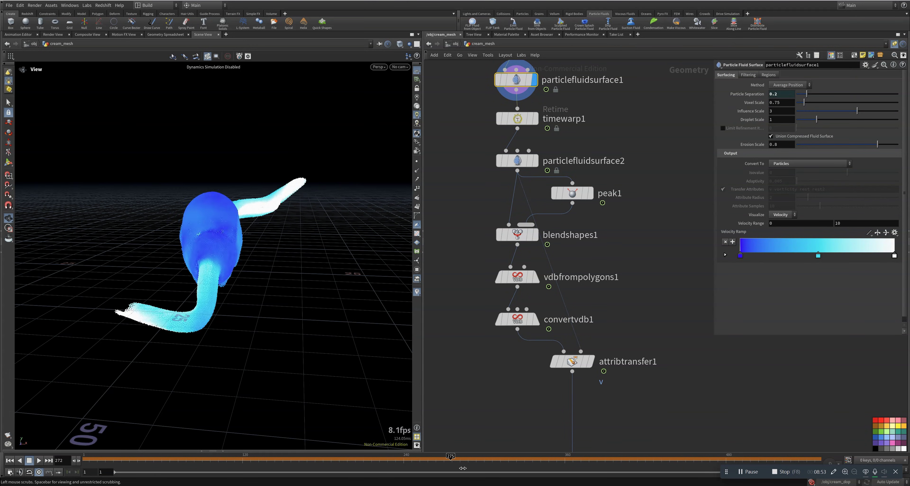
{"action": "middle_click_drag", "start_coordinate": [469, 154], "coordinate": [485, 187]}
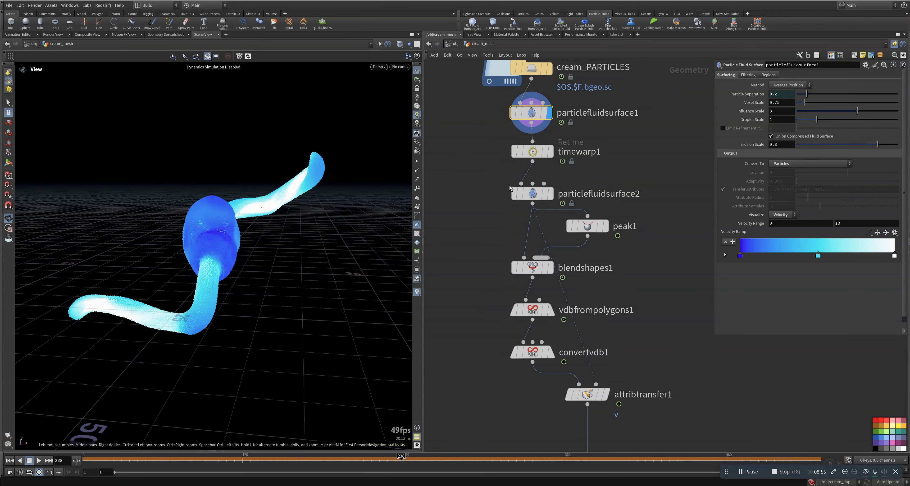
{"action": "left_click", "coordinate": [533, 196]}
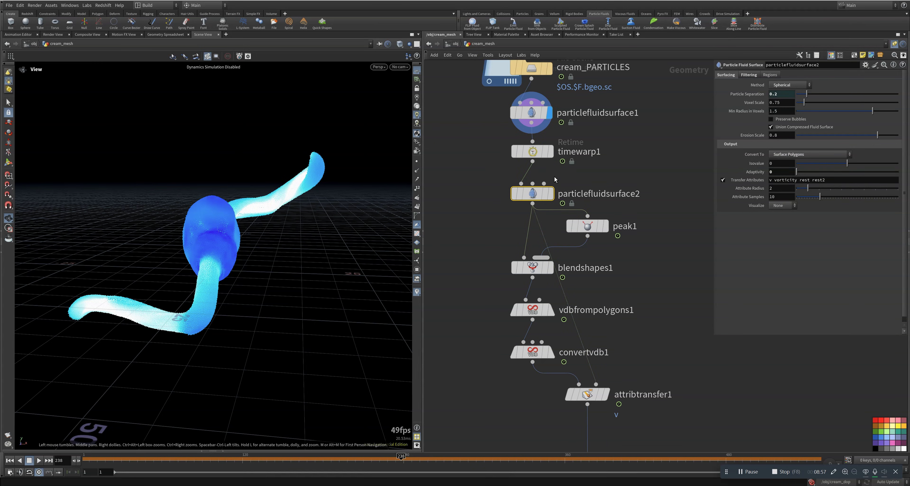
- Display timewarp1, examine its Speed curve in the Animation Editor while scrubbing through the frames, and close the editor
{"action": "left_click", "coordinate": [550, 152]}
{"action": "left_click", "coordinate": [538, 153]}
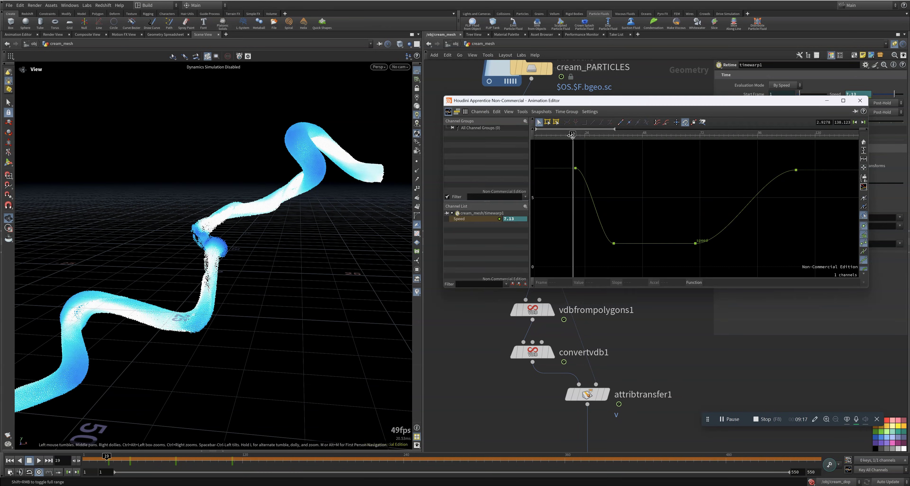
{"action": "left_click_drag", "start_coordinate": [572, 134], "coordinate": [619, 150]}
{"action": "left_click_drag", "start_coordinate": [682, 102], "coordinate": [641, 178]}
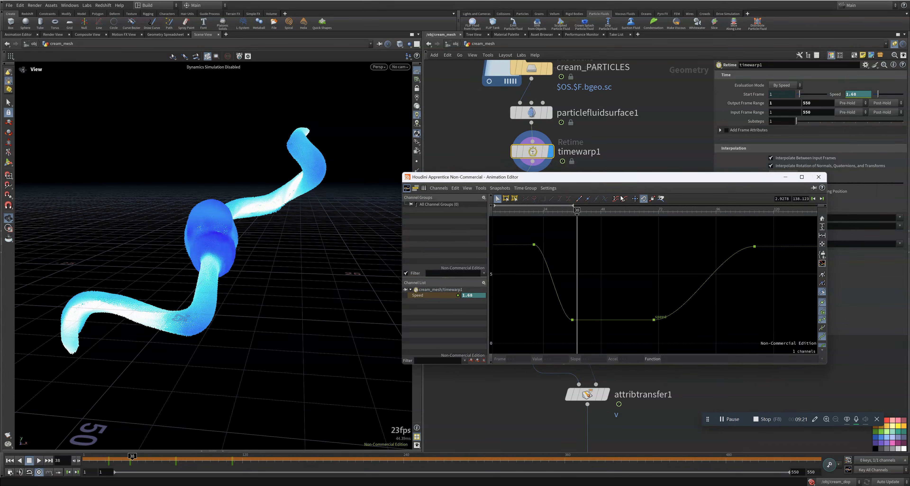
{"action": "left_click_drag", "start_coordinate": [580, 210], "coordinate": [677, 210]}
{"action": "left_click", "coordinate": [824, 178]}
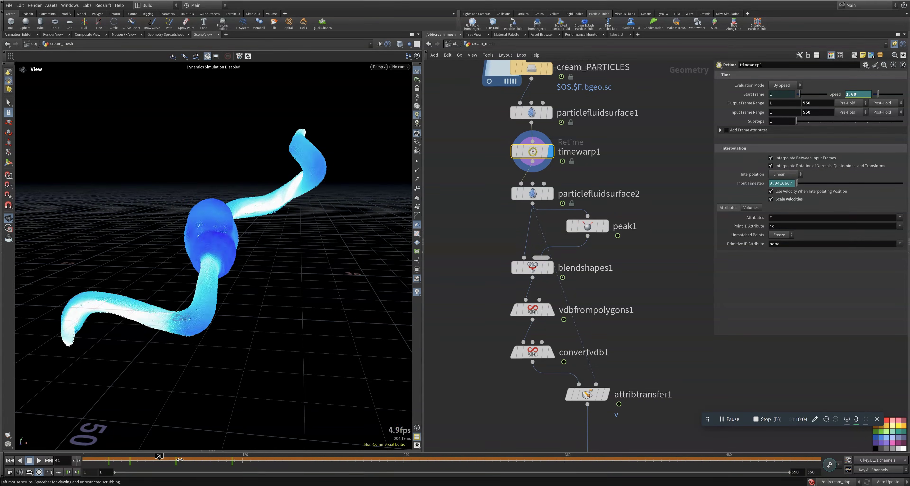
- Display particlefluidsurface2's mesh, inspect peak1, and review timewarp1 at its last Speed keyframe
{"action": "left_click", "coordinate": [550, 194]}
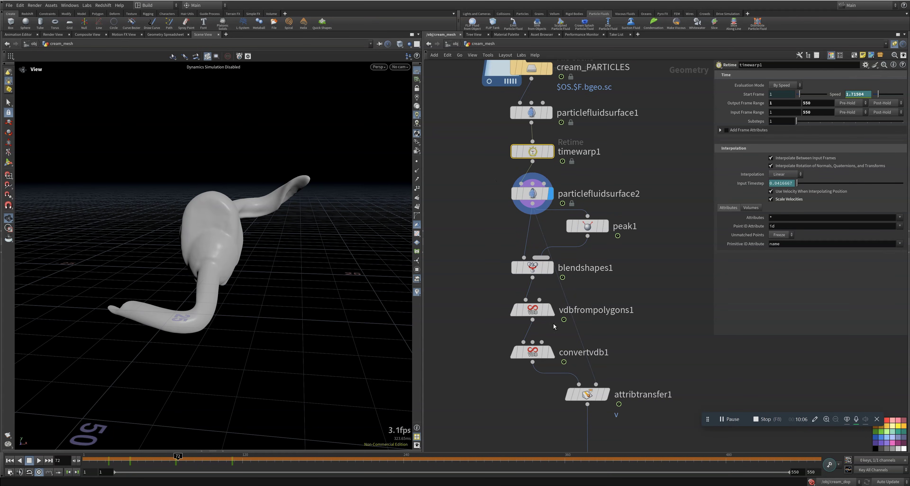
{"action": "left_click", "coordinate": [588, 228]}
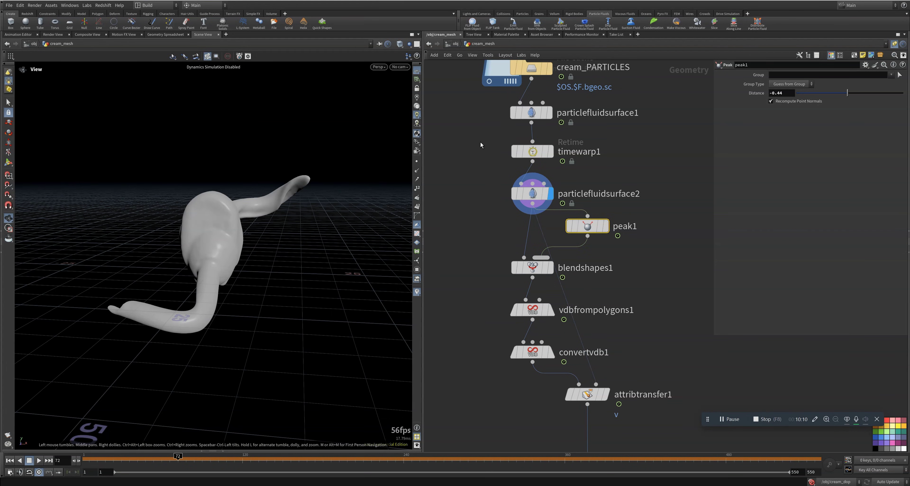
{"action": "left_click", "coordinate": [530, 152]}
{"action": "left_click", "coordinate": [235, 464]}
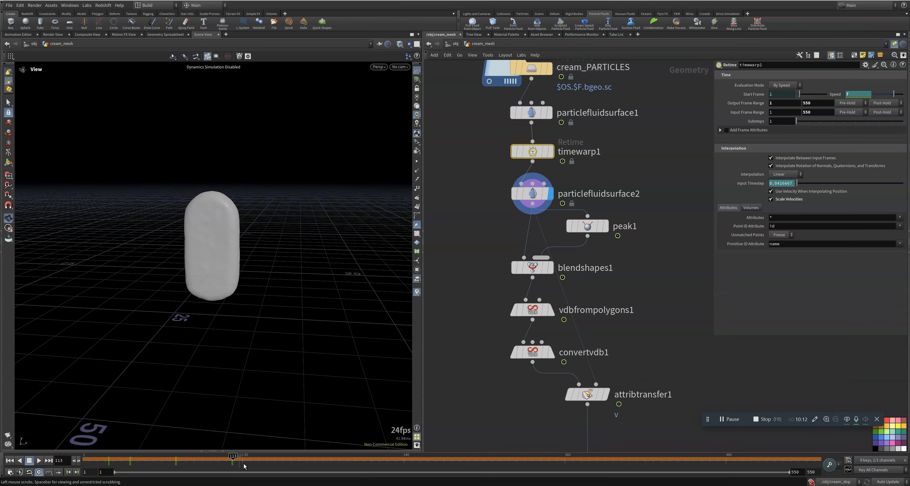
- Scrub the retimed animation to frame 152 and examine particlefluidsurface2's mesh up close from several angles
{"action": "left_click", "coordinate": [267, 465]}
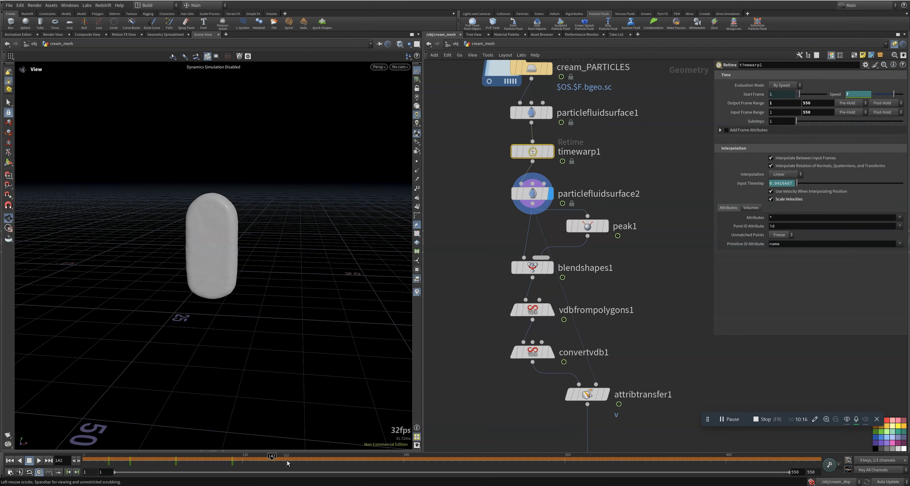
{"action": "right_click_drag", "start_coordinate": [199, 262], "coordinate": [280, 229]}
{"action": "middle_click_drag", "start_coordinate": [280, 229], "coordinate": [239, 236]}
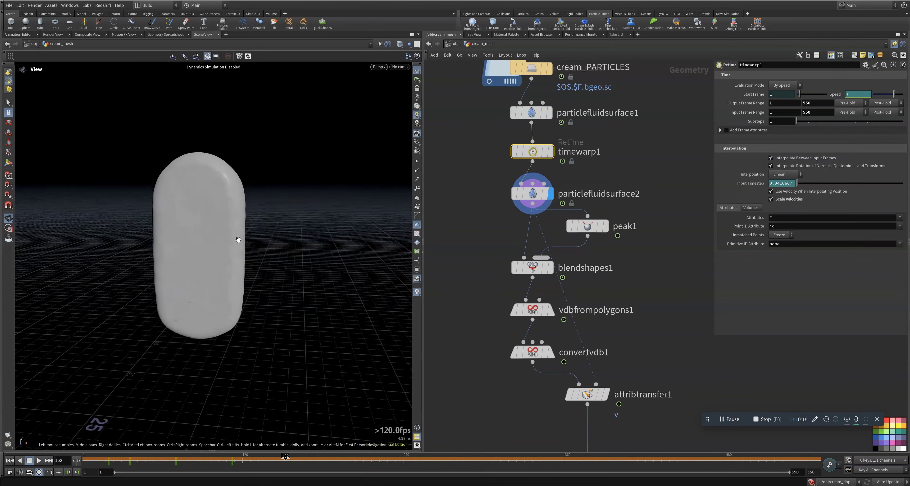
{"action": "right_click_drag", "start_coordinate": [240, 236], "coordinate": [260, 231]}
{"action": "left_click_drag", "start_coordinate": [260, 231], "coordinate": [236, 267]}
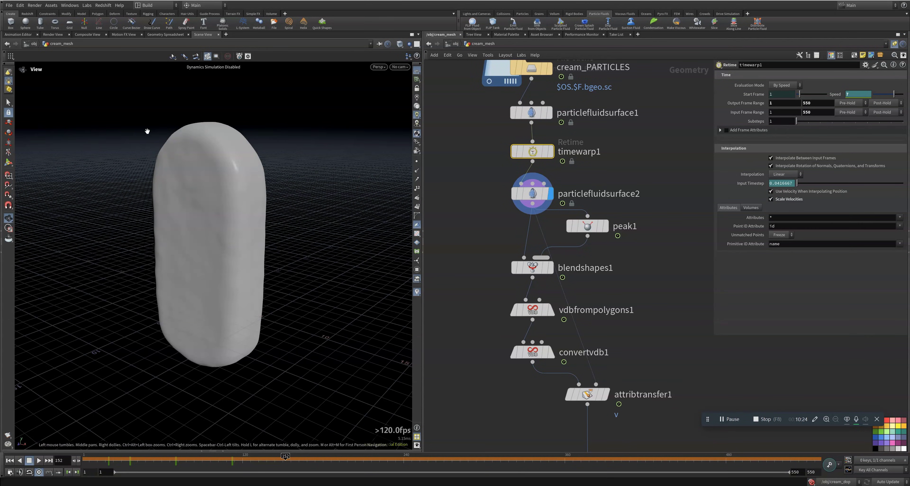
- Compare the peak1 and blendshapes1 outputs in the viewport and inspect the settings of both nodes
{"action": "left_click", "coordinate": [605, 226]}
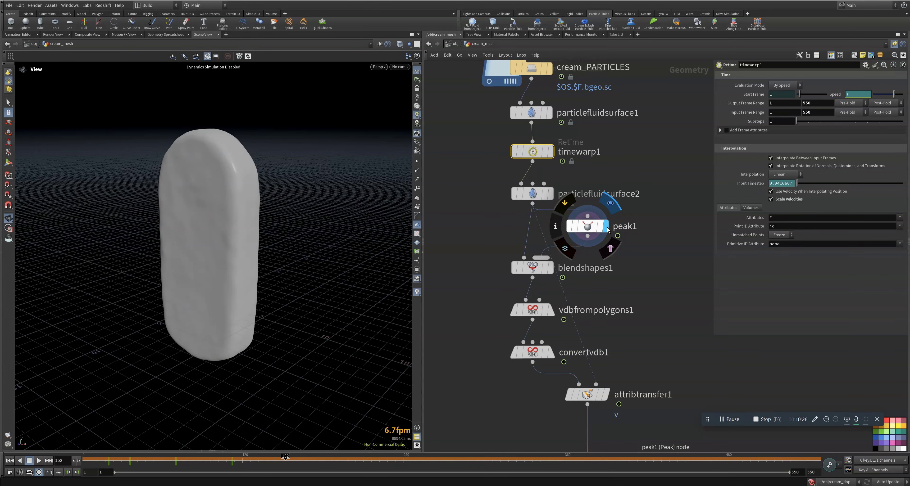
{"action": "left_click_drag", "start_coordinate": [180, 236], "coordinate": [212, 179]}
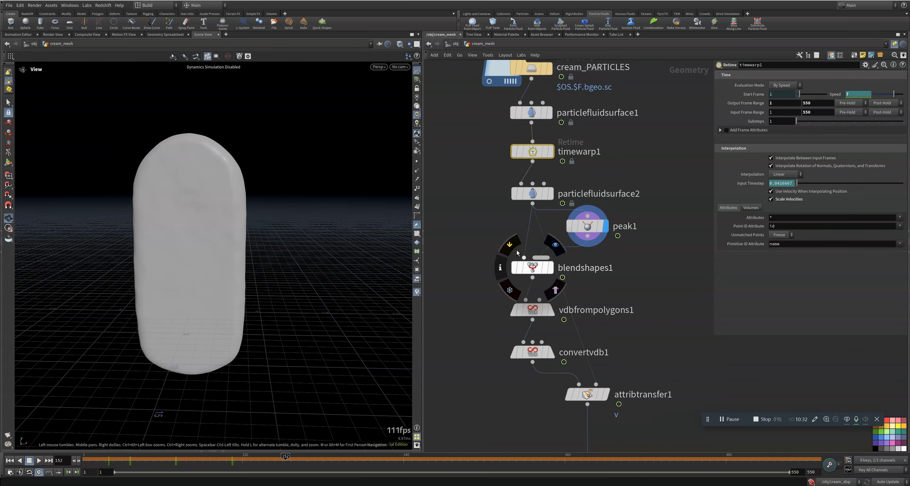
{"action": "left_click", "coordinate": [589, 226]}
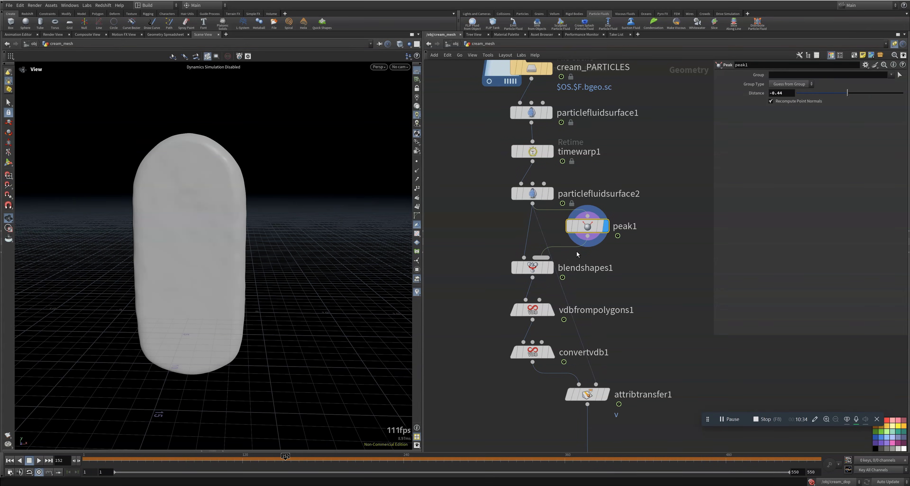
{"action": "left_click", "coordinate": [540, 268]}
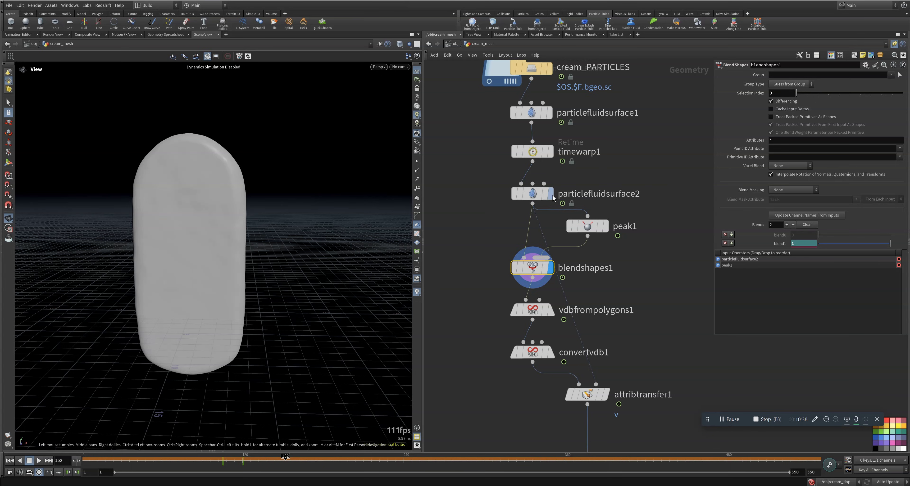
{"action": "left_click", "coordinate": [588, 227]}
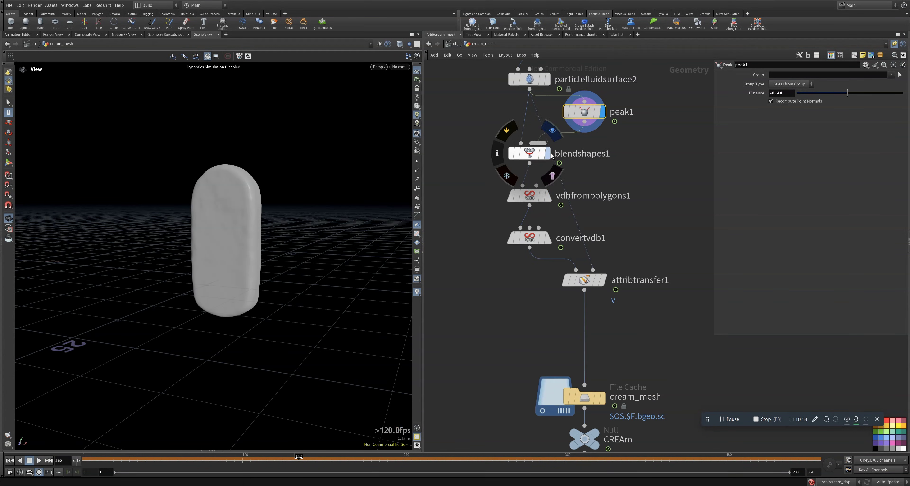
{"action": "left_click", "coordinate": [550, 155]}
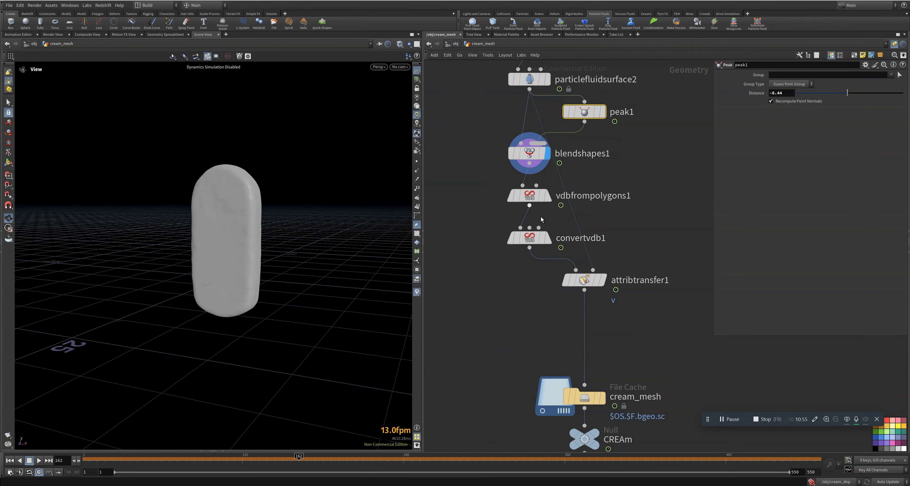
- Display the vdbfrompolygons1 and convertvdb1 outputs and inspect both nodes' settings and the resulting surface
{"action": "left_click", "coordinate": [548, 201]}
{"action": "scroll", "coordinate": [256, 212], "scroll_direction": "up", "scroll_amount": 5}
{"action": "left_click_drag", "start_coordinate": [248, 210], "coordinate": [231, 237]}
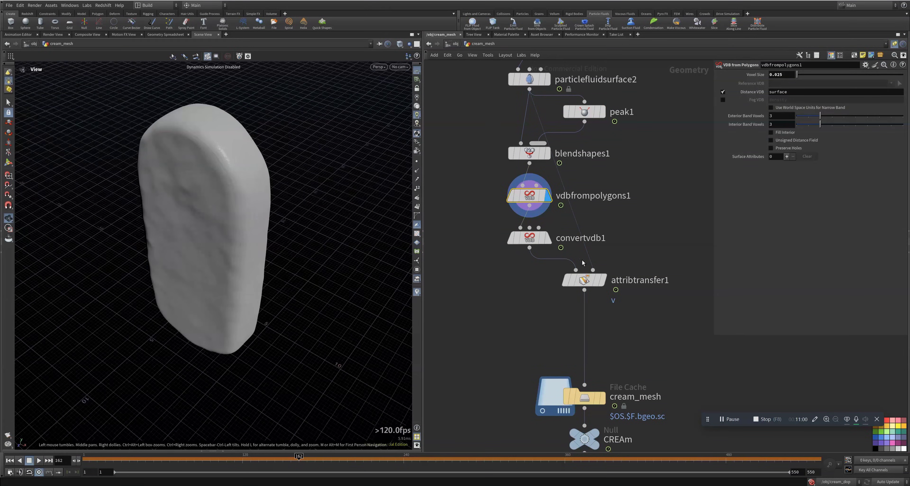
{"action": "left_click", "coordinate": [549, 239]}
{"action": "left_click", "coordinate": [529, 241]}
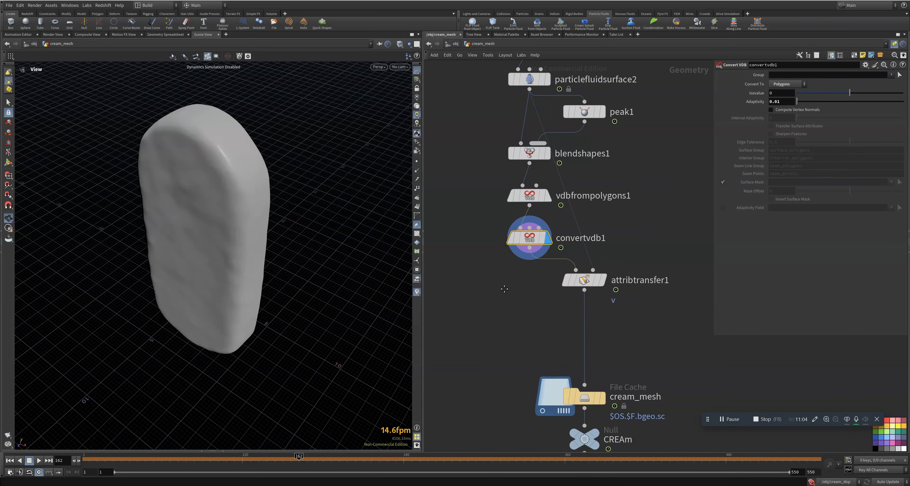
- Display particlefluidsurface2 and check its Method options, scrub back to frame 23, and view timewarp1's particles
{"action": "middle_click_drag", "start_coordinate": [491, 284], "coordinate": [596, 310]}
{"action": "middle_click_drag", "start_coordinate": [550, 243], "coordinate": [475, 329]}
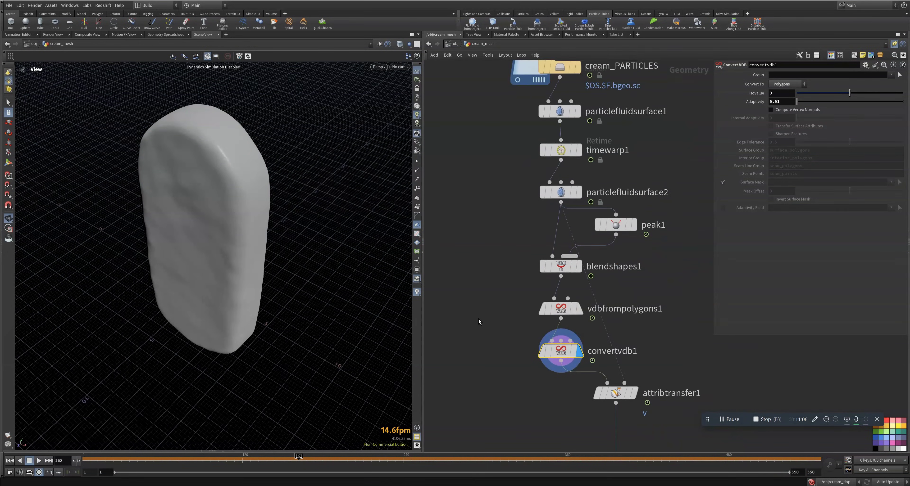
{"action": "middle_click_drag", "start_coordinate": [448, 236], "coordinate": [529, 273]}
{"action": "middle_click_drag", "start_coordinate": [557, 242], "coordinate": [465, 187]}
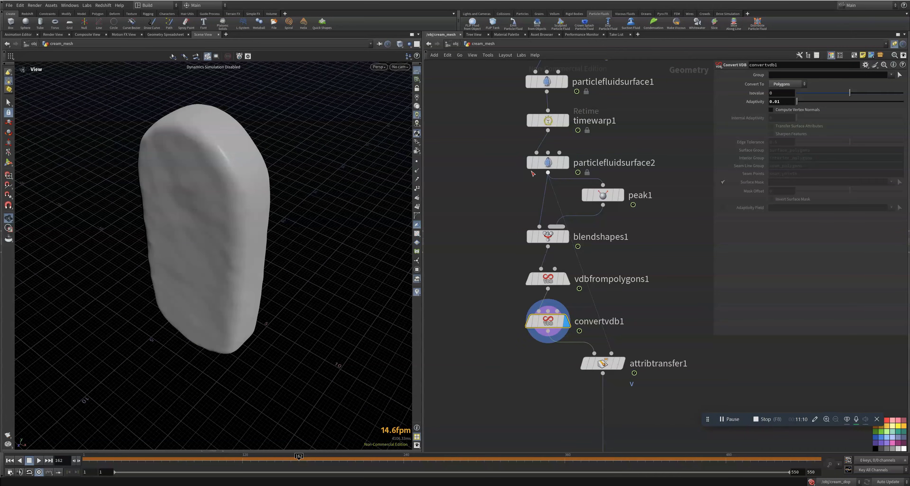
{"action": "left_click", "coordinate": [568, 165]}
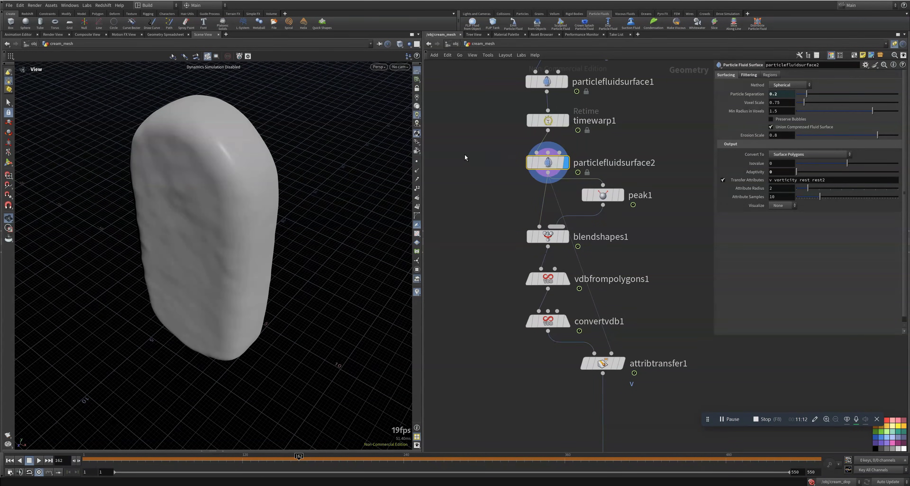
{"action": "left_click", "coordinate": [787, 87]}
{"action": "left_click_drag", "start_coordinate": [257, 461], "coordinate": [112, 469]}
{"action": "left_click", "coordinate": [566, 121]}
{"action": "left_click_drag", "start_coordinate": [233, 264], "coordinate": [210, 313]}
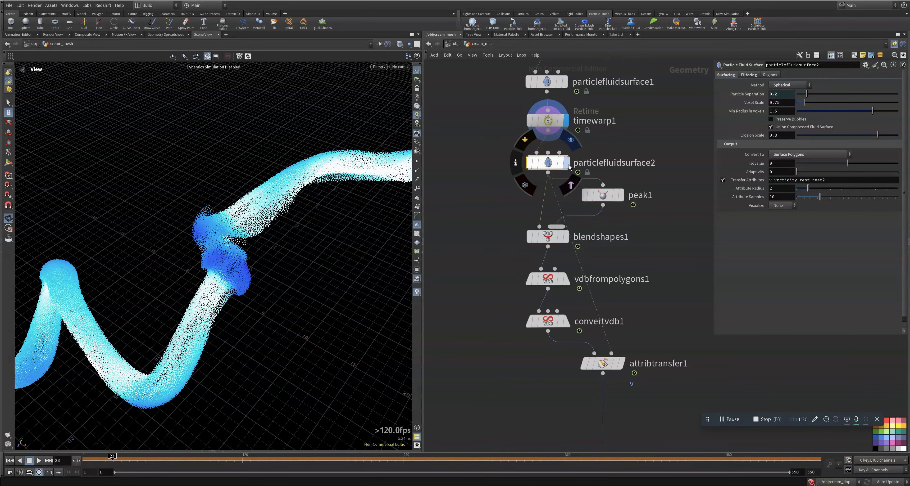
- Display particlefluidsurface2, try the Average Position method, and examine the mesh around the knot from several angles
{"action": "left_click", "coordinate": [558, 167]}
{"action": "left_click", "coordinate": [795, 85]}
{"action": "left_click", "coordinate": [784, 93]}
{"action": "left_click_drag", "start_coordinate": [311, 286], "coordinate": [286, 196]}
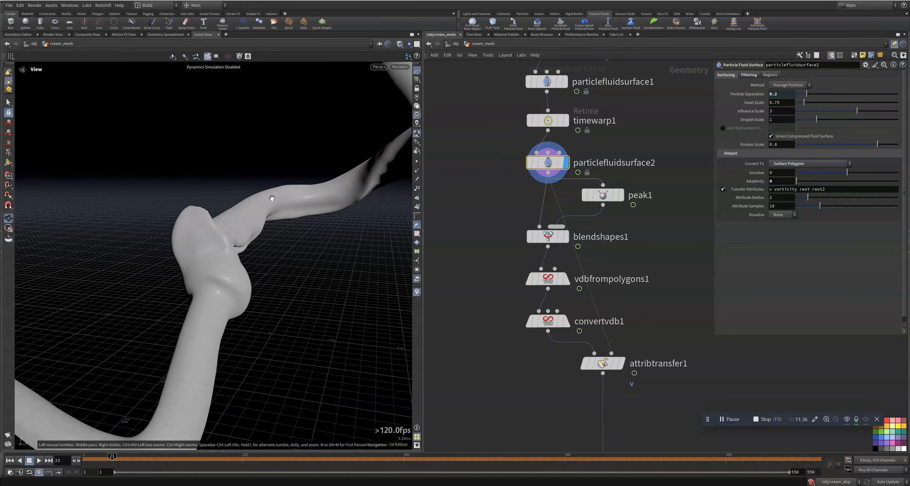
{"action": "left_click_drag", "start_coordinate": [212, 262], "coordinate": [317, 257]}
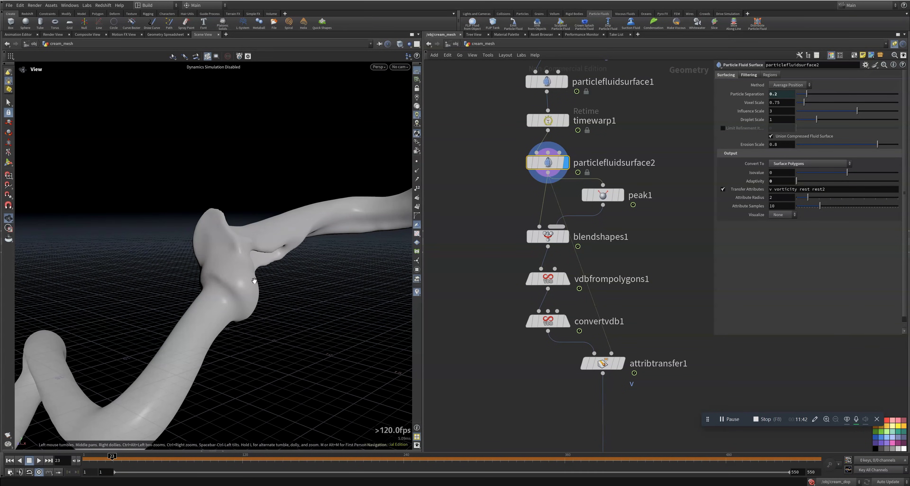
{"action": "left_click_drag", "start_coordinate": [237, 287], "coordinate": [283, 295]}
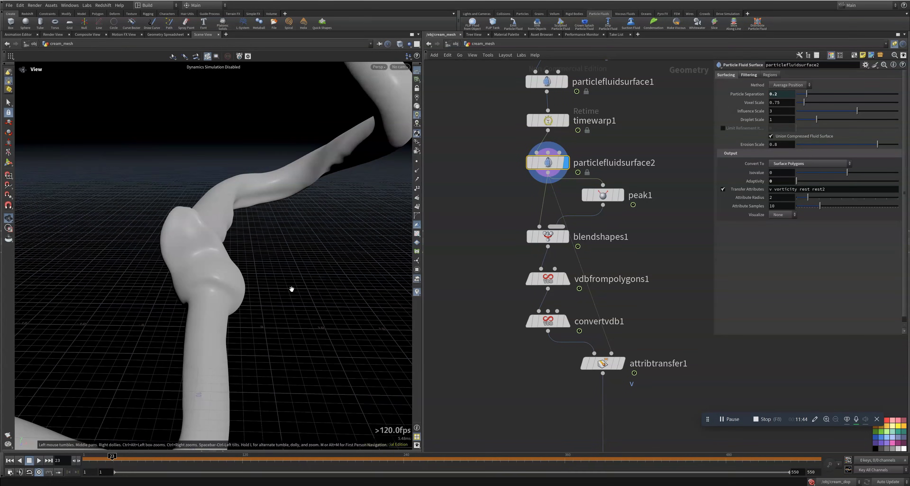
{"action": "left_click_drag", "start_coordinate": [275, 236], "coordinate": [358, 198]}
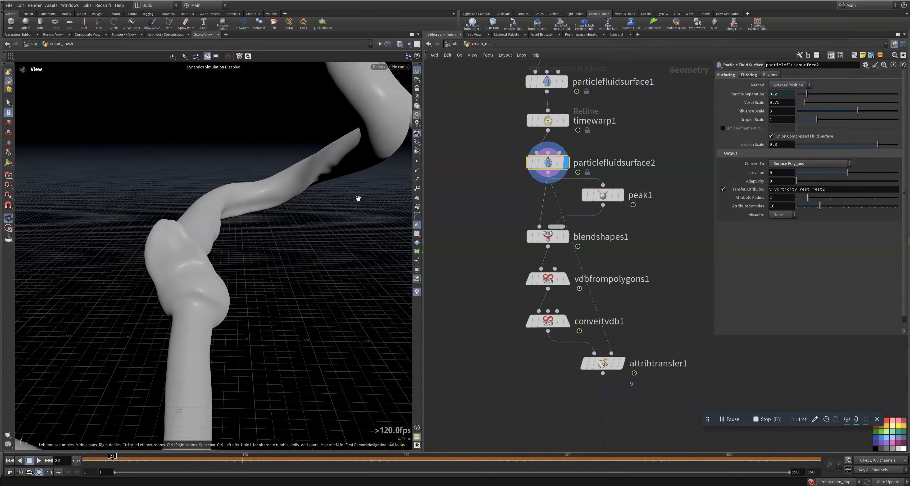
{"action": "left_click_drag", "start_coordinate": [227, 267], "coordinate": [219, 318]}
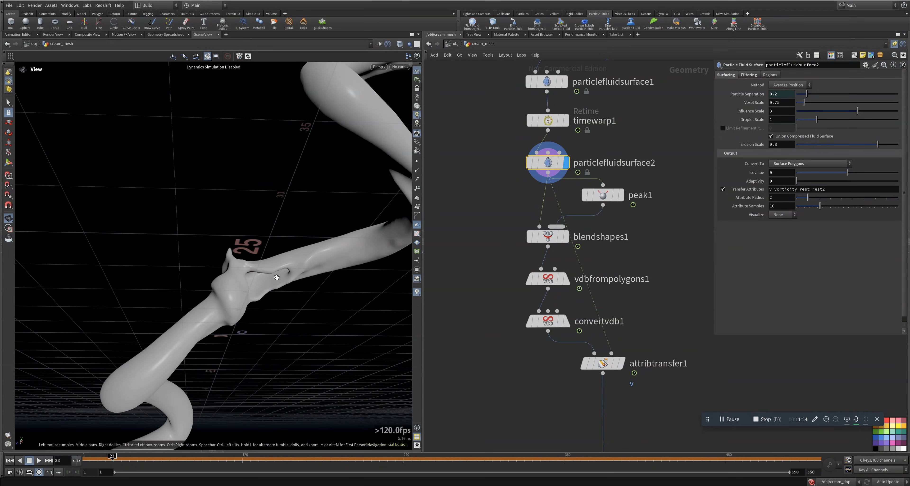
{"action": "left_click_drag", "start_coordinate": [272, 282], "coordinate": [215, 302]}
{"action": "right_click_drag", "start_coordinate": [192, 287], "coordinate": [234, 279]}
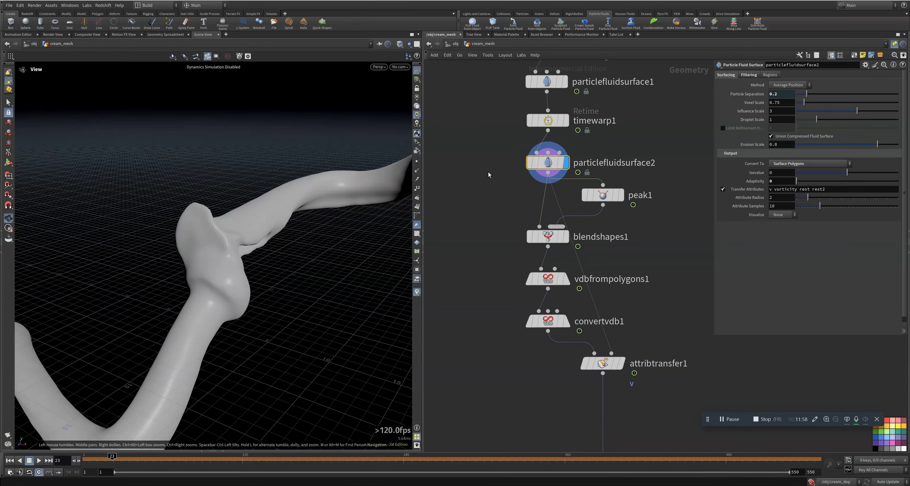
- Set particlefluidsurface2's surfacing method back to Spherical and view the knot in the mesh
{"action": "left_click", "coordinate": [799, 86]}
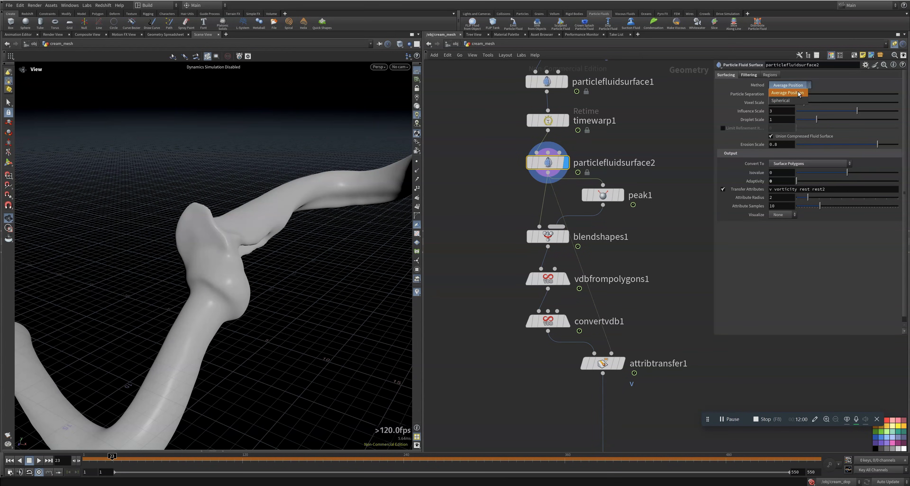
{"action": "left_click", "coordinate": [787, 96]}
{"action": "left_click_drag", "start_coordinate": [211, 265], "coordinate": [240, 283]}
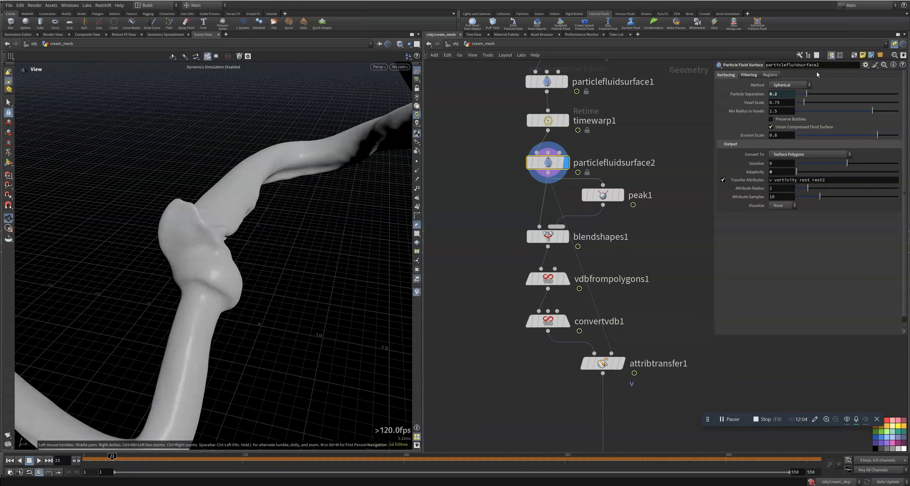
- Review particlefluidsurface2's Filtering and Surfacing settings and examine the whole strand in the viewport
{"action": "left_click", "coordinate": [759, 75]}
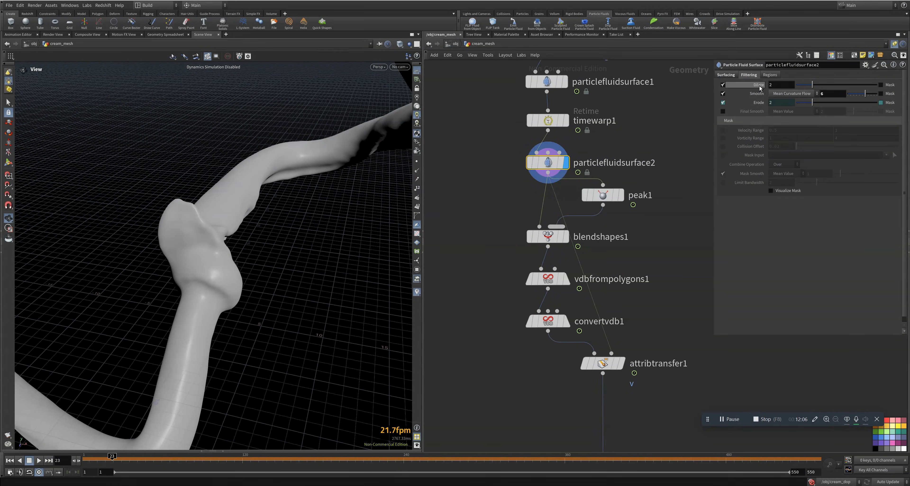
{"action": "left_click", "coordinate": [727, 75]}
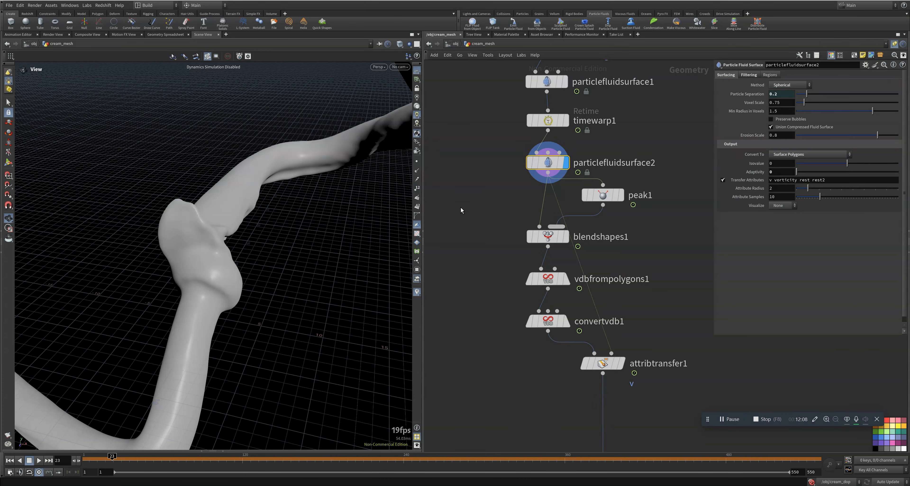
{"action": "left_click_drag", "start_coordinate": [228, 243], "coordinate": [327, 213]}
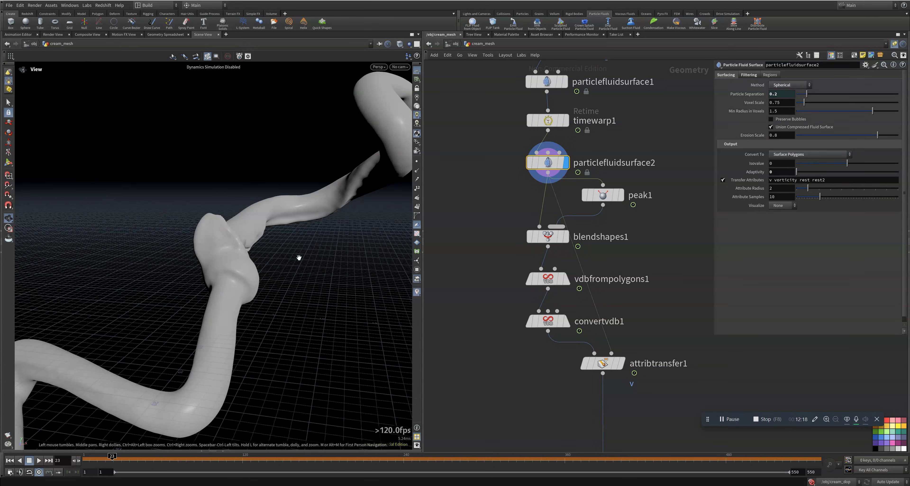
- Add a Clip node beside the main chain, connect particlefluidsurface2 to it, and display the clipped mesh
{"action": "middle_click_drag", "start_coordinate": [482, 222], "coordinate": [544, 214]}
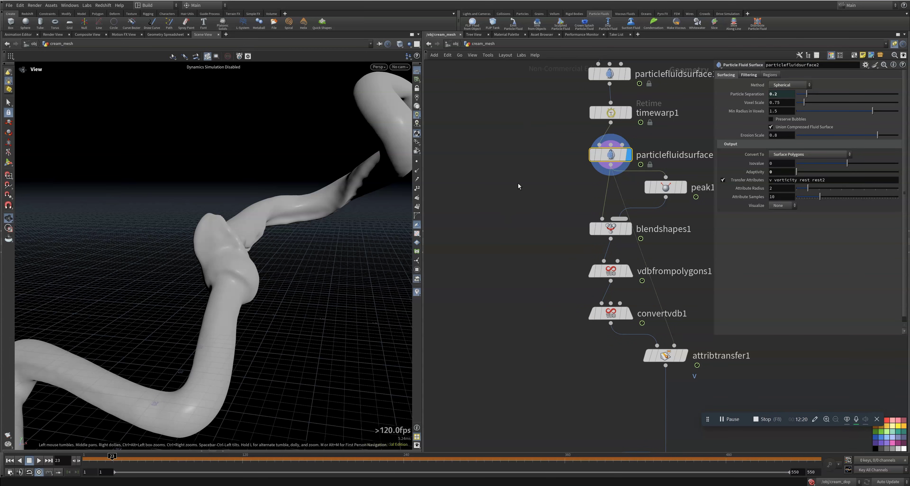
{"action": "key", "text": "Tab"}
{"action": "type", "text": "box"}
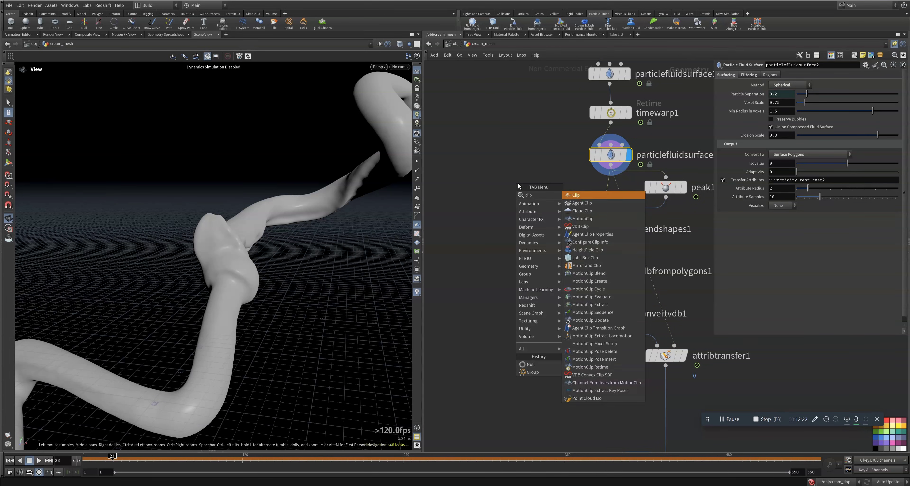
{"action": "key", "text": "Return"}
{"action": "left_click", "coordinate": [497, 229]}
{"action": "left_click_drag", "start_coordinate": [497, 219], "coordinate": [611, 166]}
{"action": "left_click", "coordinate": [517, 228]}
{"action": "left_click_drag", "start_coordinate": [195, 289], "coordinate": [288, 313]}
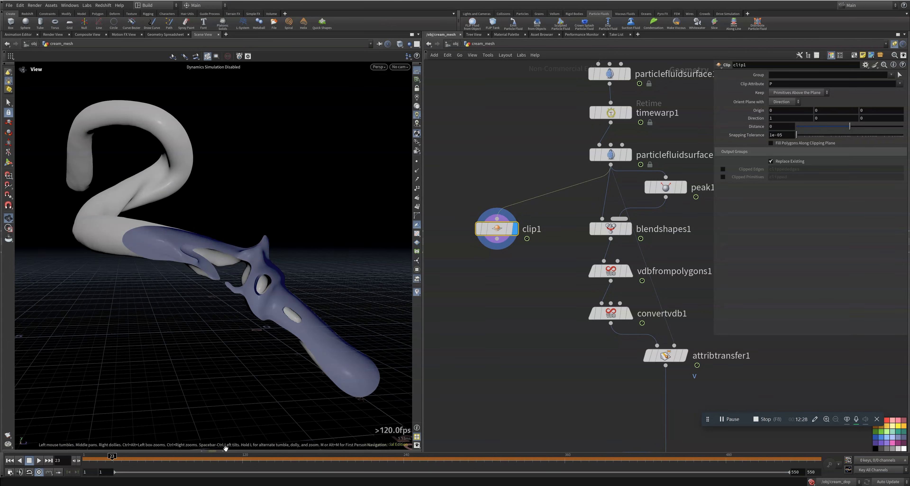
- Scrub to frame 19 and examine the interior of the clipped mesh up close
{"action": "left_click", "coordinate": [610, 155]}
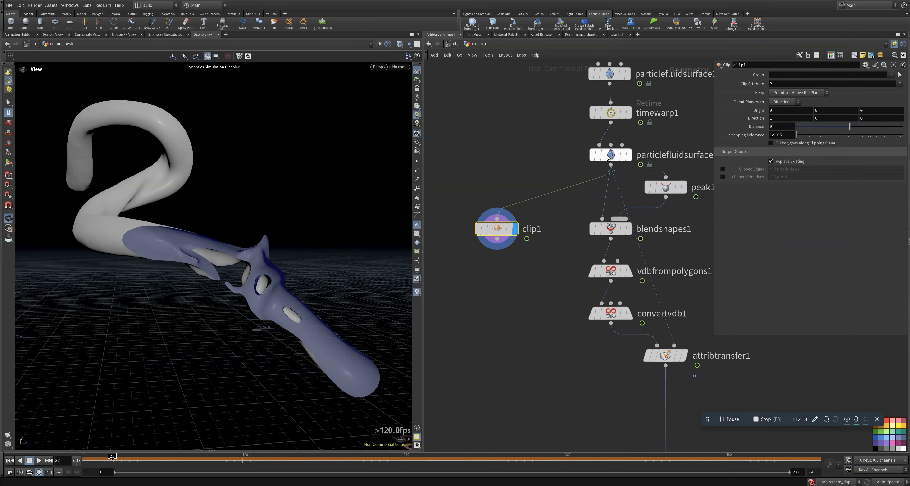
{"action": "left_click", "coordinate": [491, 226]}
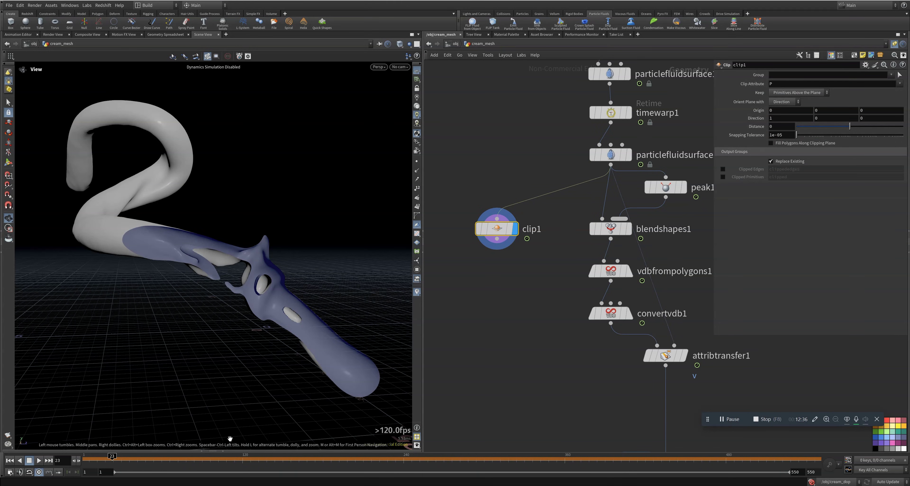
{"action": "left_click_drag", "start_coordinate": [109, 459], "coordinate": [106, 458]}
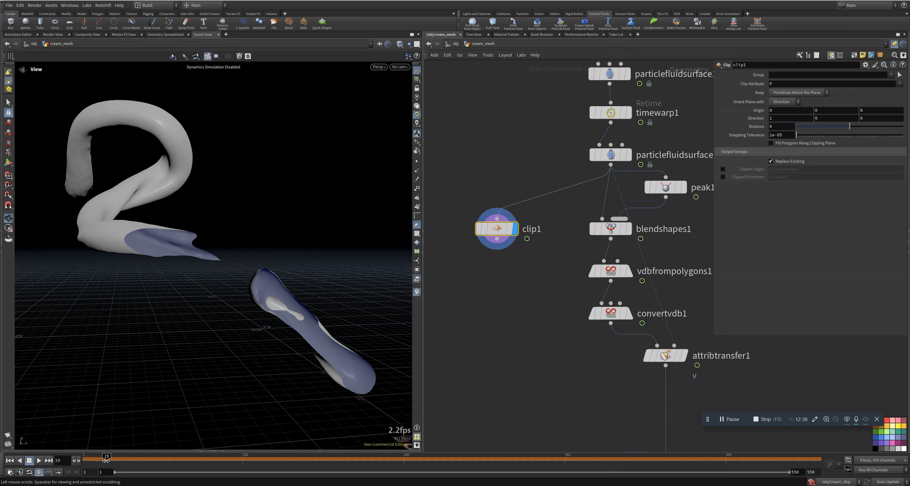
{"action": "left_click_drag", "start_coordinate": [296, 326], "coordinate": [267, 300]}
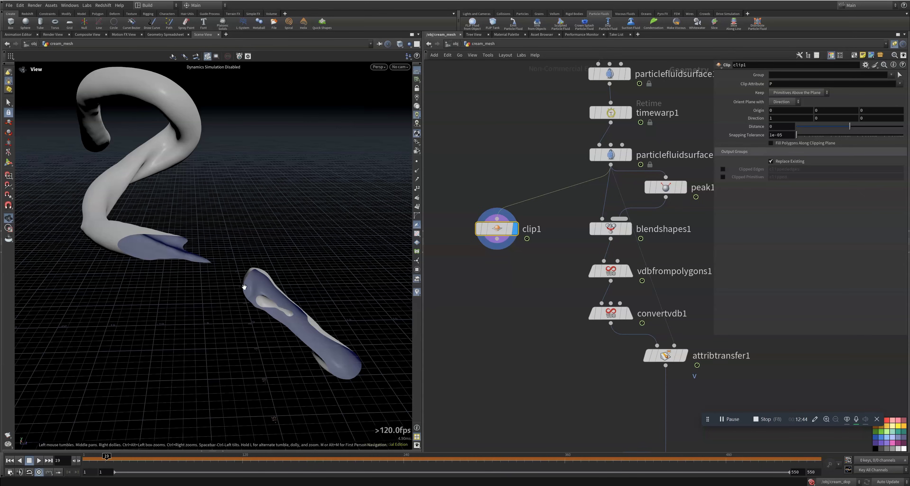
{"action": "middle_click_drag", "start_coordinate": [284, 328], "coordinate": [273, 299]}
{"action": "scroll", "coordinate": [279, 293], "scroll_direction": "up", "scroll_amount": 2}
{"action": "left_click_drag", "start_coordinate": [279, 290], "coordinate": [260, 307]}
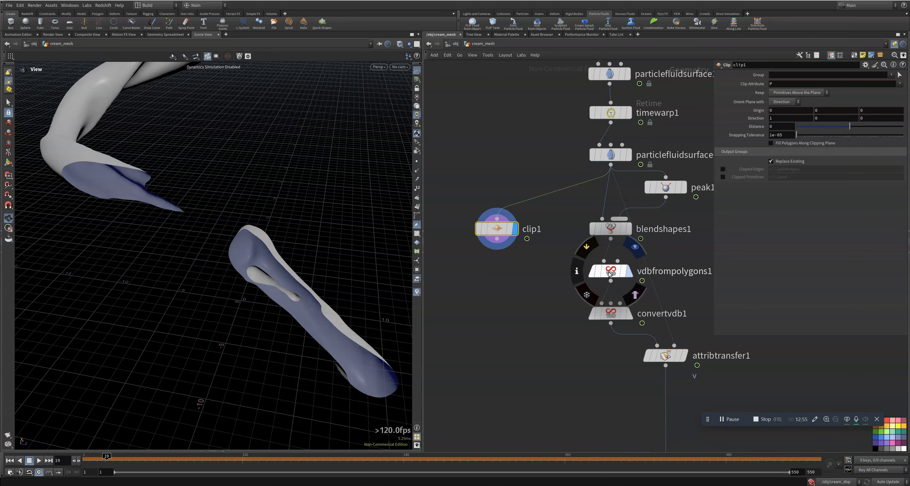
- Display the vdbfrompolygons1 output and move the clip1 node further down, clear of the main chain
{"action": "left_click", "coordinate": [631, 274]}
{"action": "left_click_drag", "start_coordinate": [499, 231], "coordinate": [507, 338]}
{"action": "left_click", "coordinate": [581, 315]}
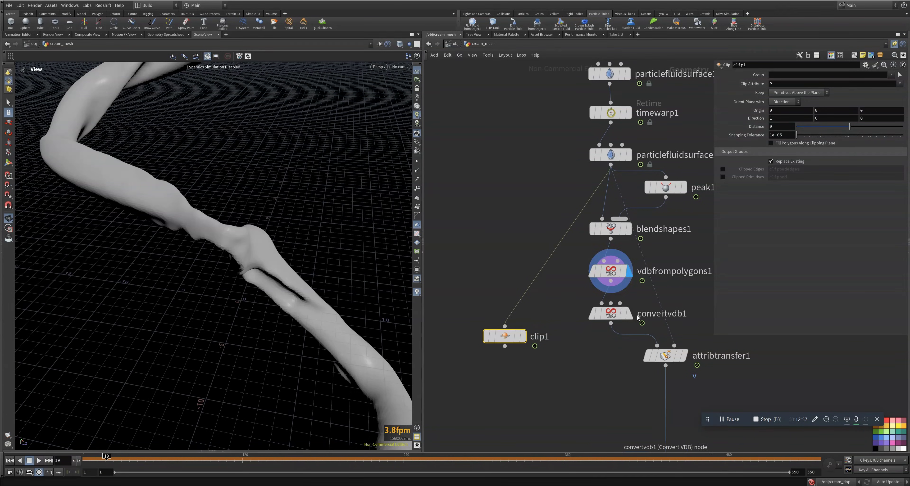
- Display convertvdb1's output, connect it to clip1, and examine the interior of the clipped strand up close
{"action": "left_click", "coordinate": [618, 272]}
{"action": "left_click", "coordinate": [628, 316]}
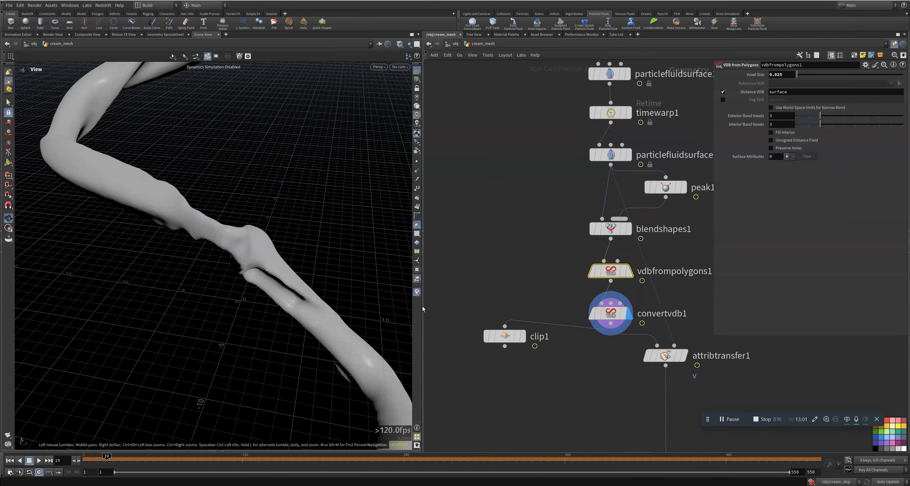
{"action": "left_click", "coordinate": [522, 337]}
{"action": "left_click_drag", "start_coordinate": [244, 301], "coordinate": [524, 296]}
{"action": "left_click_drag", "start_coordinate": [255, 209], "coordinate": [300, 197]}
- Reconnect clip1 to particlefluidsurface2, go to frame 127, and compare the full mesh with the interior of the clipped mesh
{"action": "left_click", "coordinate": [628, 155]}
{"action": "left_click_drag", "start_coordinate": [505, 326], "coordinate": [609, 173]}
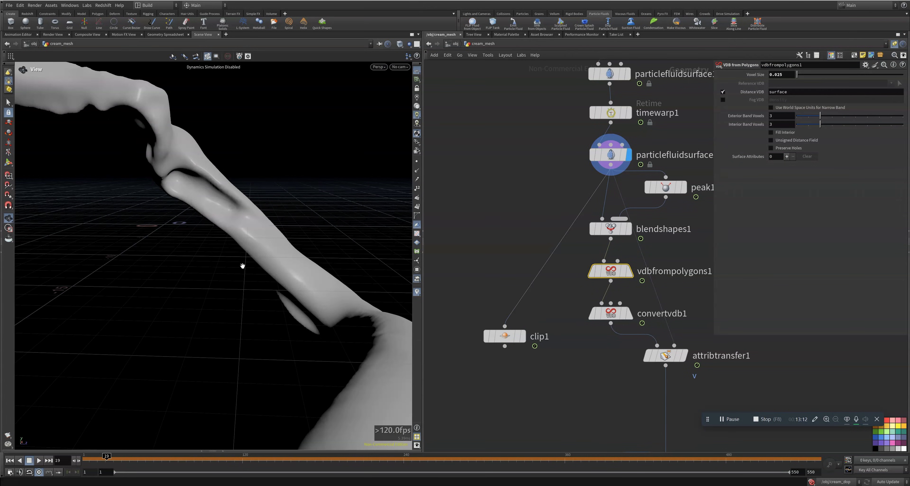
{"action": "left_click", "coordinate": [251, 457]}
{"action": "middle_click_drag", "start_coordinate": [266, 280], "coordinate": [258, 314]}
{"action": "left_click_drag", "start_coordinate": [258, 314], "coordinate": [210, 327]}
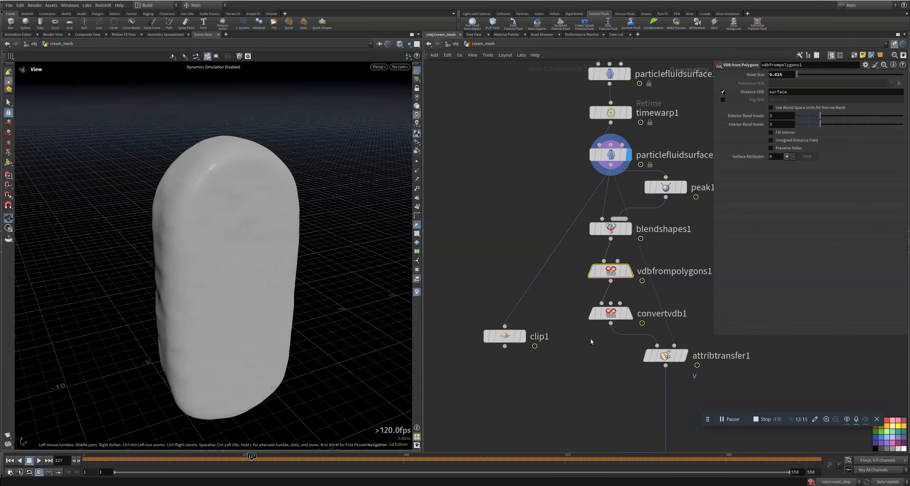
{"action": "left_click", "coordinate": [523, 337]}
{"action": "left_click_drag", "start_coordinate": [245, 292], "coordinate": [227, 206]}
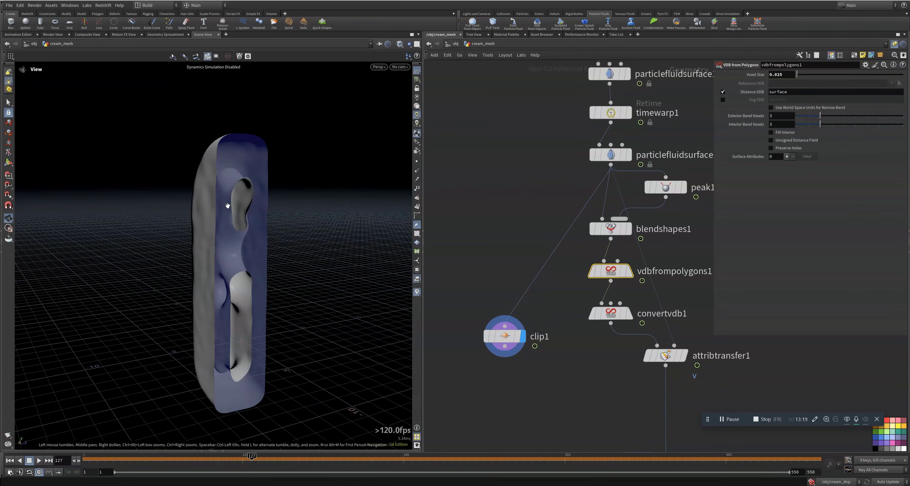
{"action": "left_click_drag", "start_coordinate": [252, 348], "coordinate": [311, 350]}
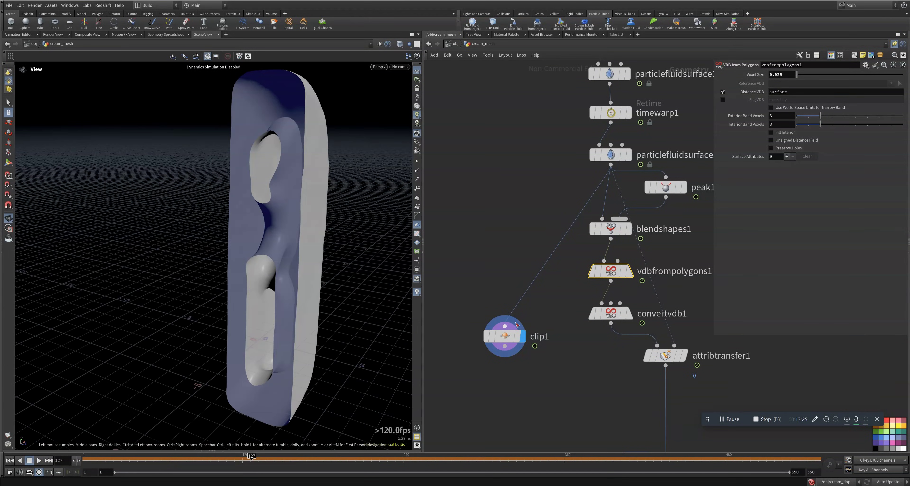
- Rewire clip1's input to convertvdb1 and examine the interior of the clipped ice cream mesh
{"action": "left_click", "coordinate": [506, 325]}
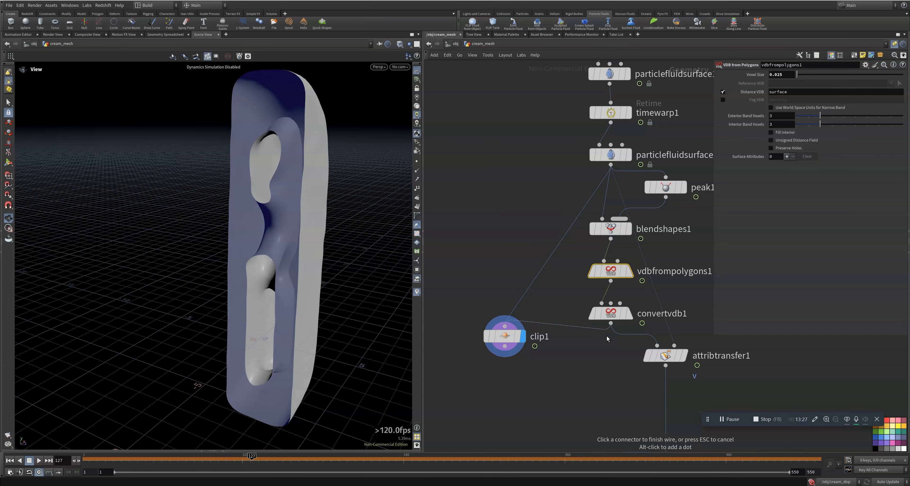
{"action": "left_click", "coordinate": [610, 323]}
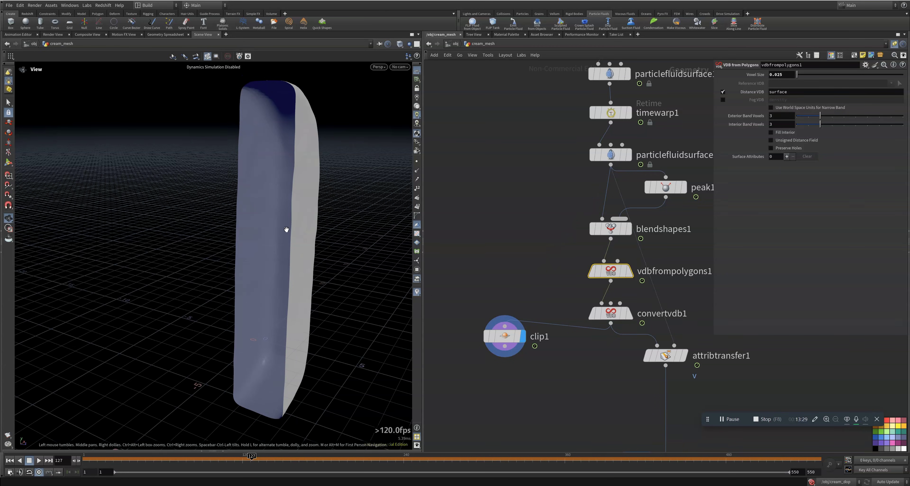
{"action": "left_click_drag", "start_coordinate": [327, 338], "coordinate": [290, 275]}
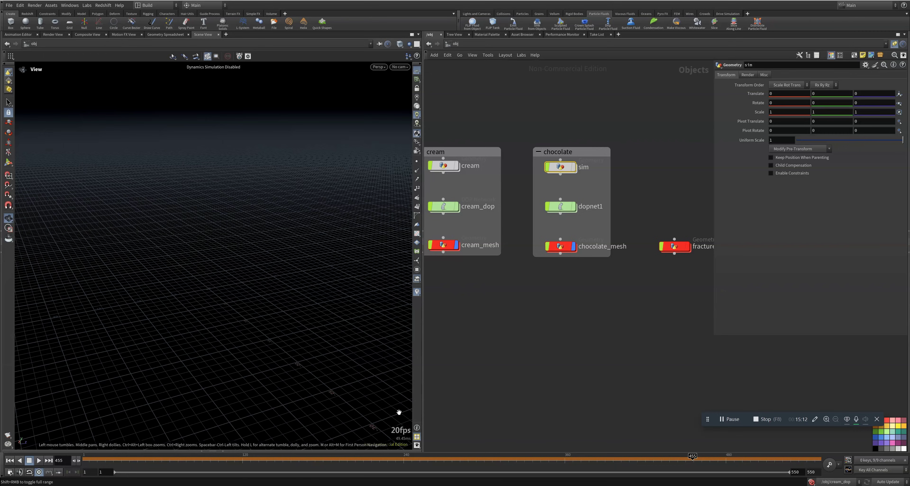
- Scrub the object-level scene to frame 185 and examine the chocolate coating on the ice cream
{"action": "left_click", "coordinate": [238, 459]}
{"action": "left_click_drag", "start_coordinate": [304, 466], "coordinate": [266, 297]}
{"action": "middle_click_drag", "start_coordinate": [266, 297], "coordinate": [199, 291]}
{"action": "left_click_drag", "start_coordinate": [302, 461], "coordinate": [332, 460]}
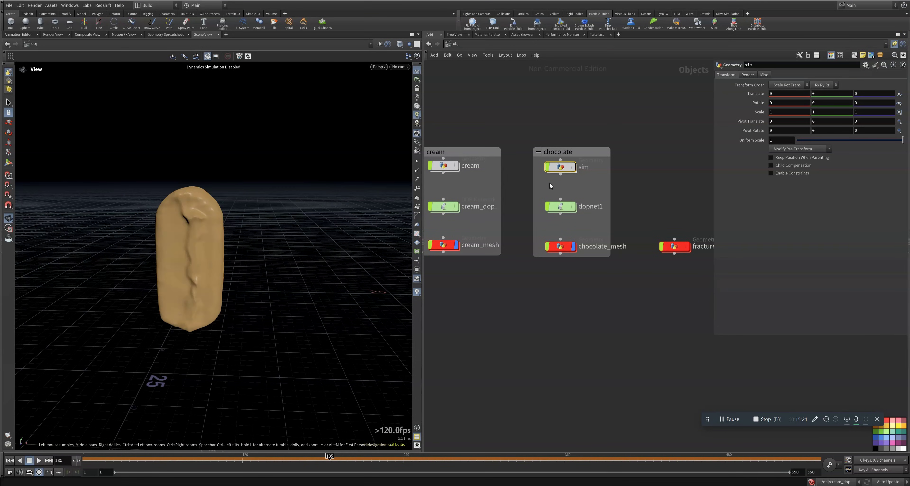
- Open the chocolate sim object, look over its source nodes and tube geometry, and return to the object level
{"action": "double_click", "coordinate": [560, 167]}
{"action": "mouse_move", "coordinate": [295, 273]}
{"action": "middle_mouse_down"}
{"action": "mouse_move", "coordinate": [270, 276]}
{"action": "mouse_move", "coordinate": [311, 269]}
{"action": "middle_mouse_up"}
{"action": "middle_click_drag", "start_coordinate": [582, 210], "coordinate": [554, 233]}
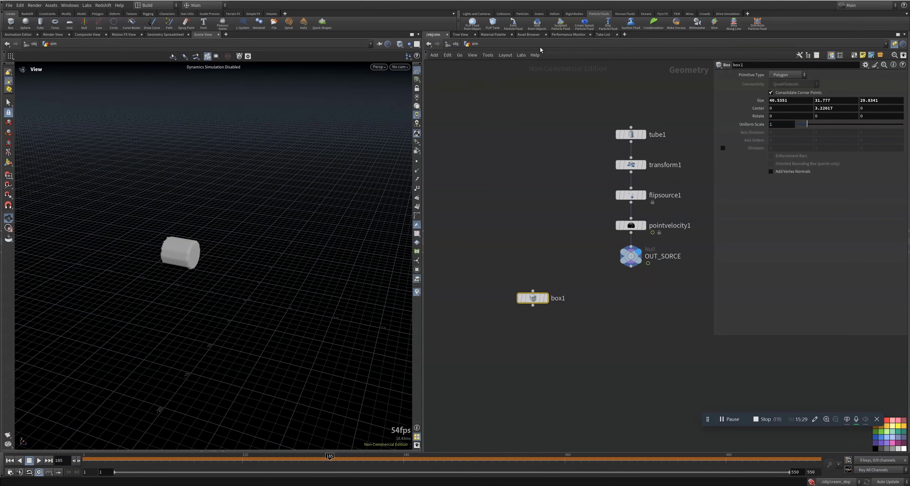
{"action": "left_click", "coordinate": [454, 45]}
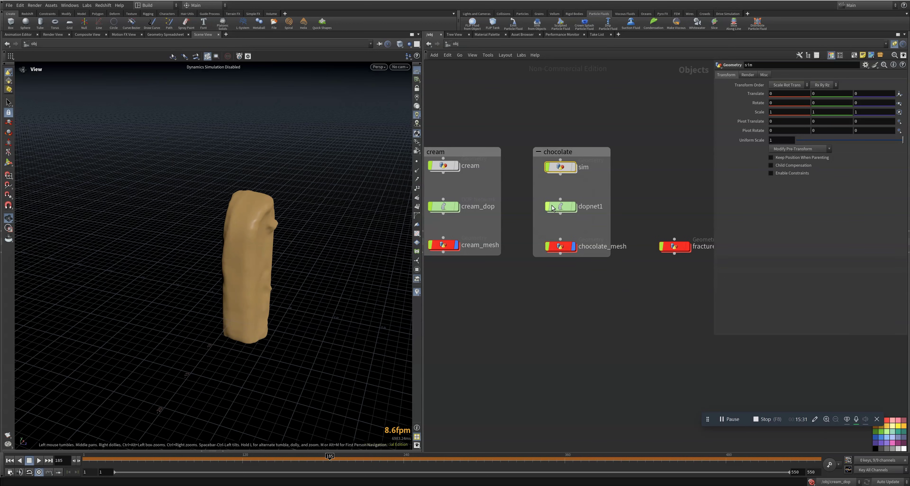
- Open the chocolate dopnet1 network and examine the fluid particles, scrubbing to frame 214
{"action": "double_click", "coordinate": [561, 207]}
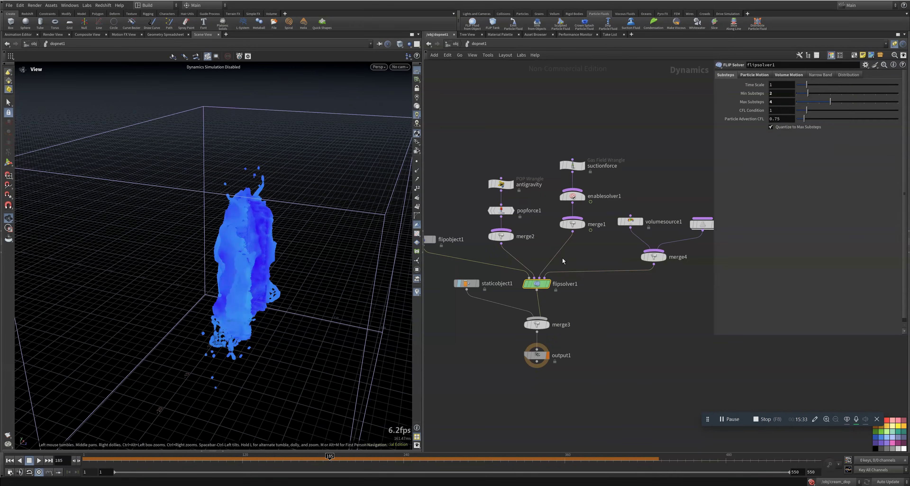
{"action": "left_click_drag", "start_coordinate": [266, 289], "coordinate": [49, 211]}
{"action": "right_click_drag", "start_coordinate": [185, 258], "coordinate": [230, 267]}
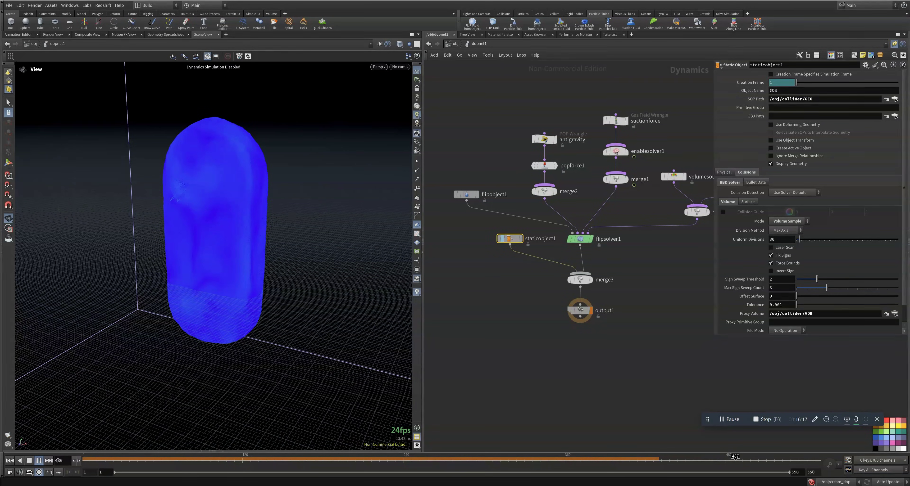
{"action": "left_click", "coordinate": [344, 456]}
{"action": "left_click_drag", "start_coordinate": [342, 458], "coordinate": [368, 461]}
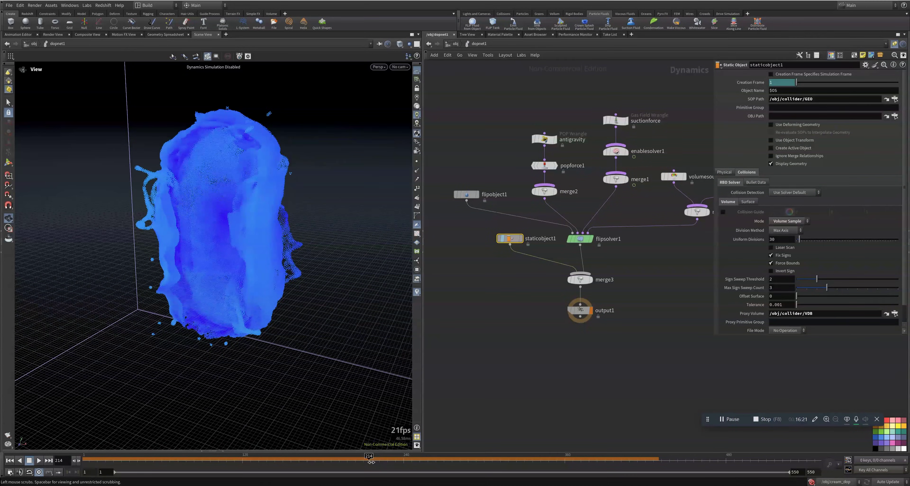
- Review the suctionforce node's distance and strength settings and check the particle splashes around frame 160
{"action": "middle_click_drag", "start_coordinate": [539, 118], "coordinate": [487, 151]}
{"action": "left_click_drag", "start_coordinate": [520, 186], "coordinate": [522, 186]}
{"action": "left_click_drag", "start_coordinate": [528, 125], "coordinate": [593, 163]}
{"action": "left_click_drag", "start_coordinate": [480, 139], "coordinate": [598, 166]}
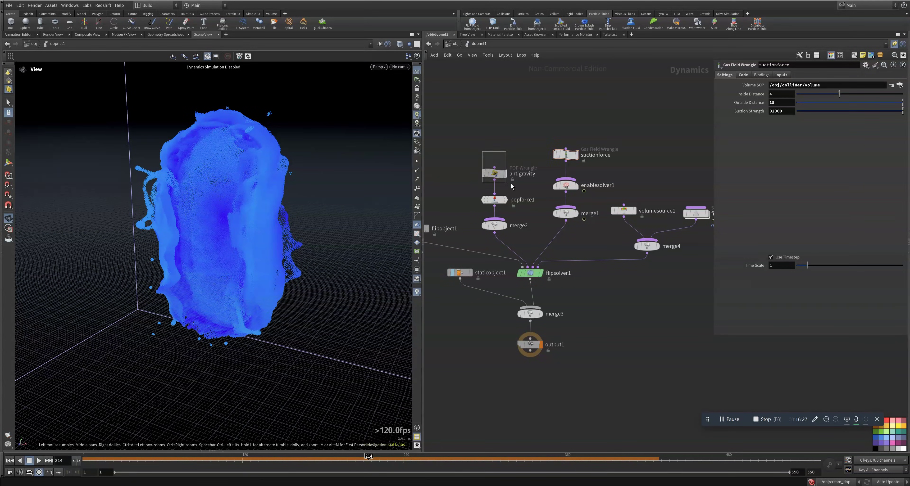
{"action": "left_click_drag", "start_coordinate": [511, 183], "coordinate": [523, 184]}
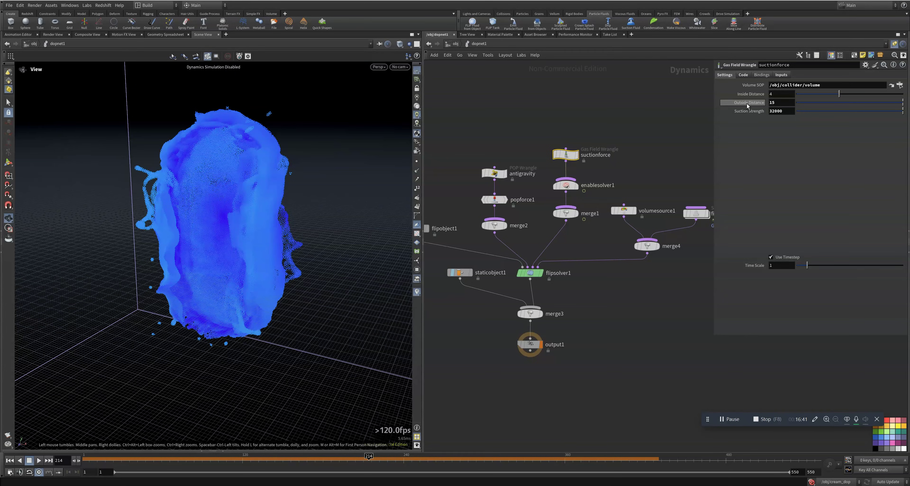
{"action": "left_click_drag", "start_coordinate": [357, 459], "coordinate": [297, 462]}
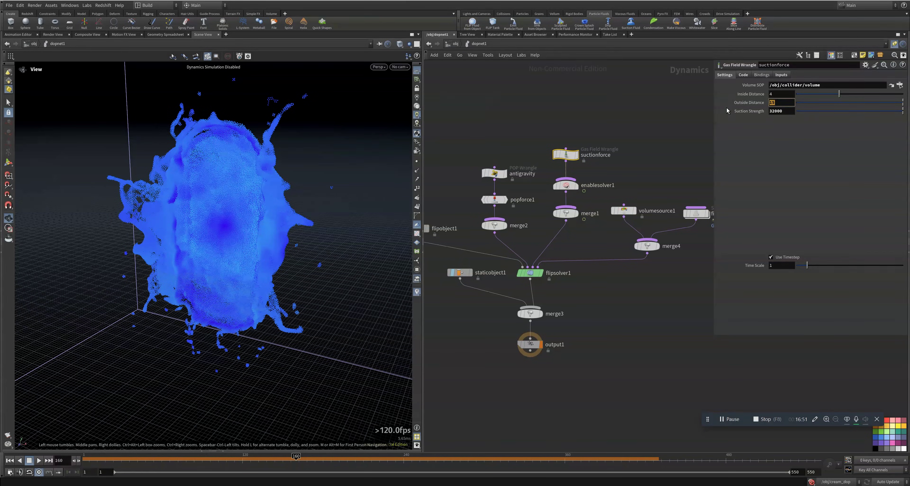
{"action": "left_click", "coordinate": [632, 129]}
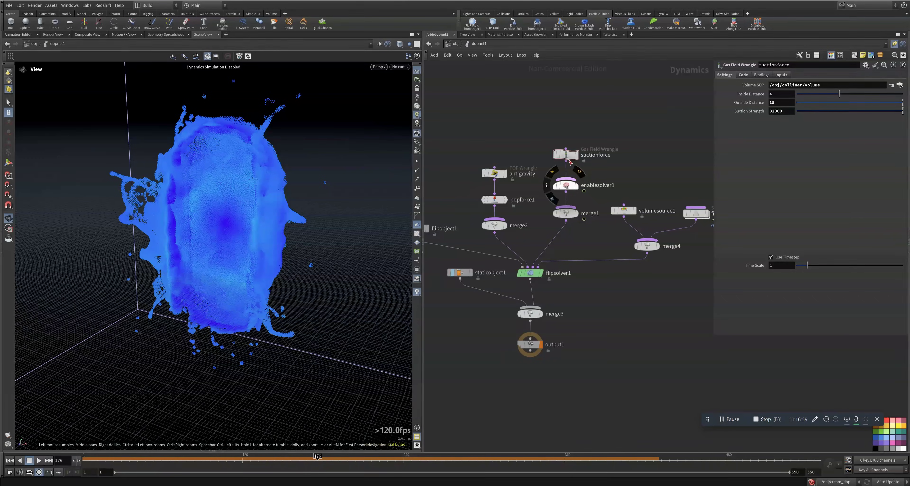
- Review enablesolver1's Enable Solvers expression and scrub through the simulation to see when suction takes effect
{"action": "left_click", "coordinate": [567, 186]}
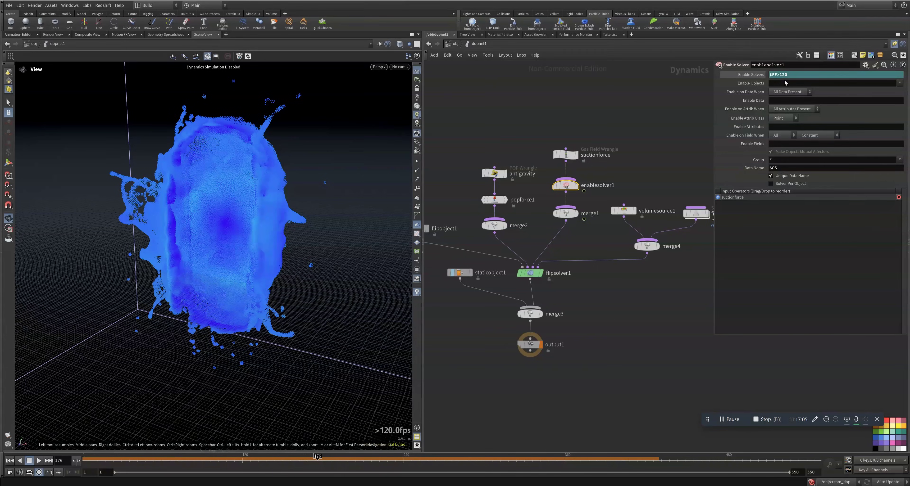
{"action": "left_click_drag", "start_coordinate": [299, 464], "coordinate": [131, 463]}
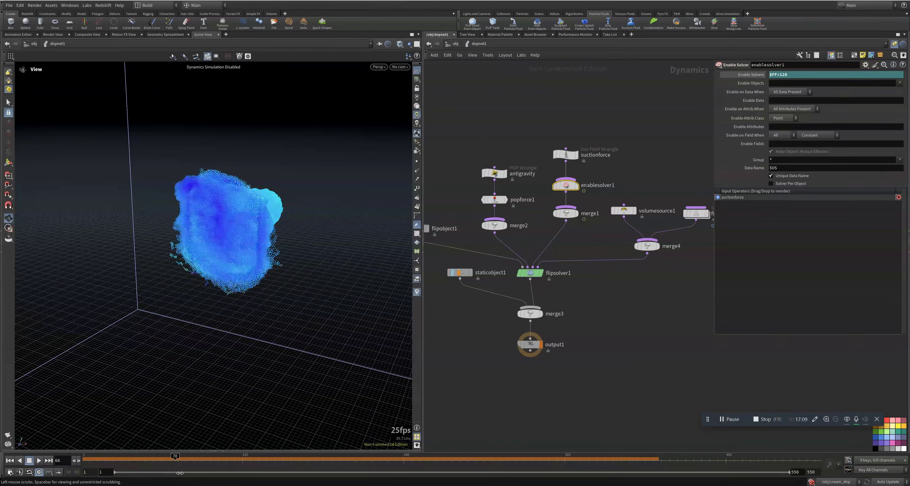
{"action": "left_click_drag", "start_coordinate": [235, 478], "coordinate": [676, 481]}
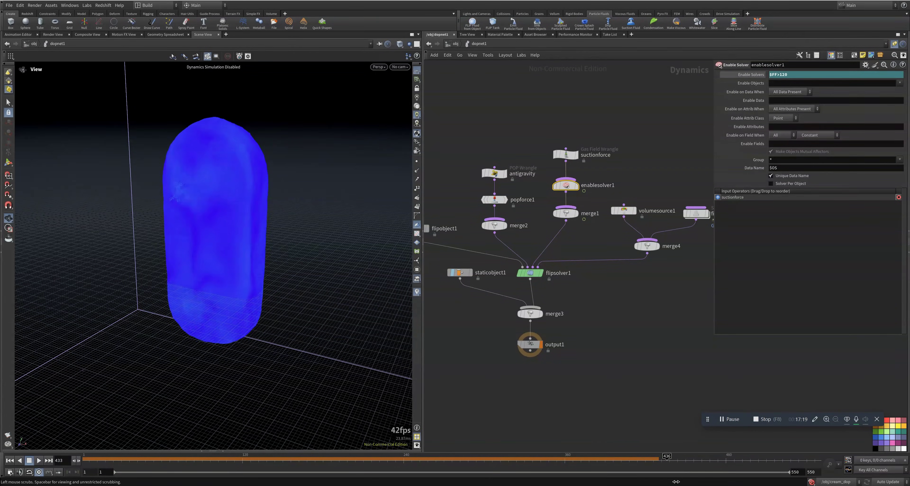
{"action": "left_click_drag", "start_coordinate": [608, 481], "coordinate": [638, 479]}
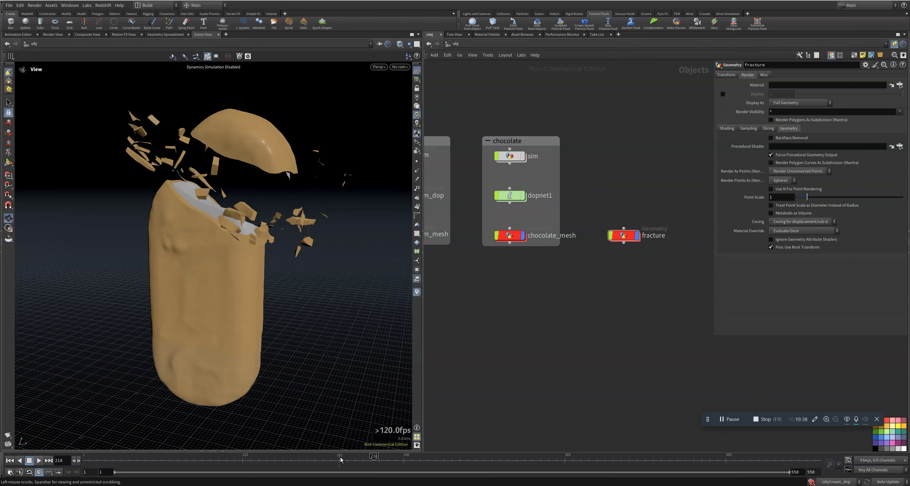
- Scrub and play the chocolate fracture animation from about frame 192, ending at frame 312
{"action": "left_click_drag", "start_coordinate": [342, 459], "coordinate": [325, 458]}
{"action": "left_click_drag", "start_coordinate": [381, 459], "coordinate": [340, 459]}
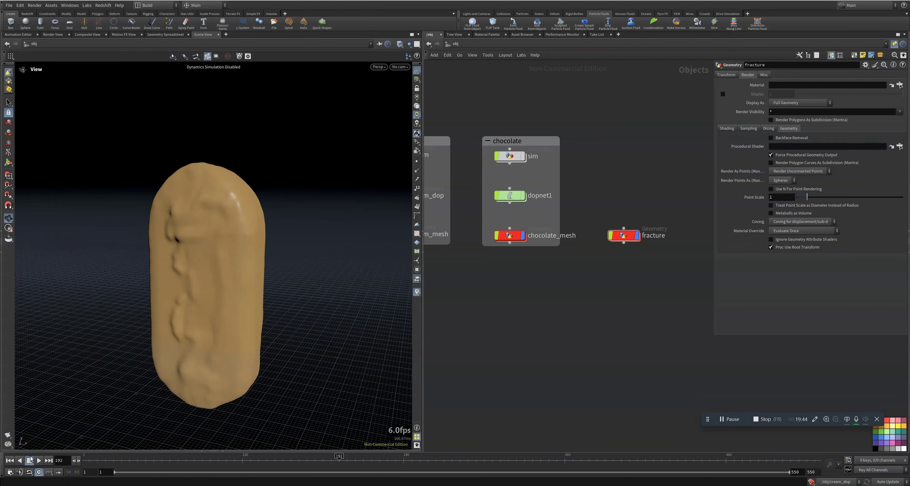
{"action": "left_click", "coordinate": [40, 460]}
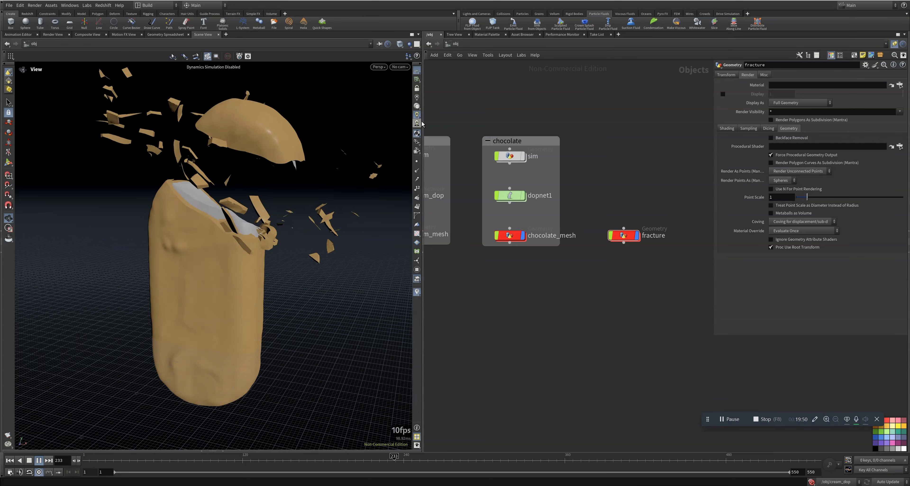
{"action": "left_click_drag", "start_coordinate": [423, 462], "coordinate": [503, 461]}
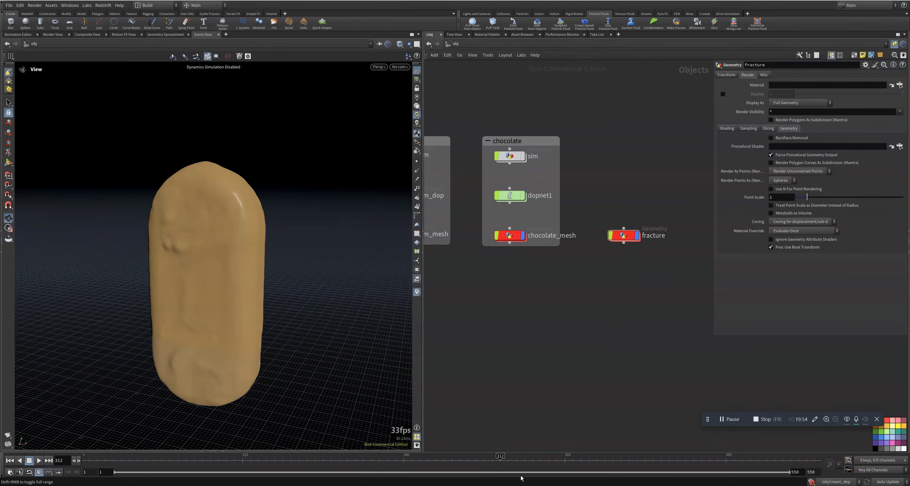
- Open the fracture object's network and survey its nodes up to the two object merge inputs
{"action": "mouse_move", "coordinate": [624, 239]}
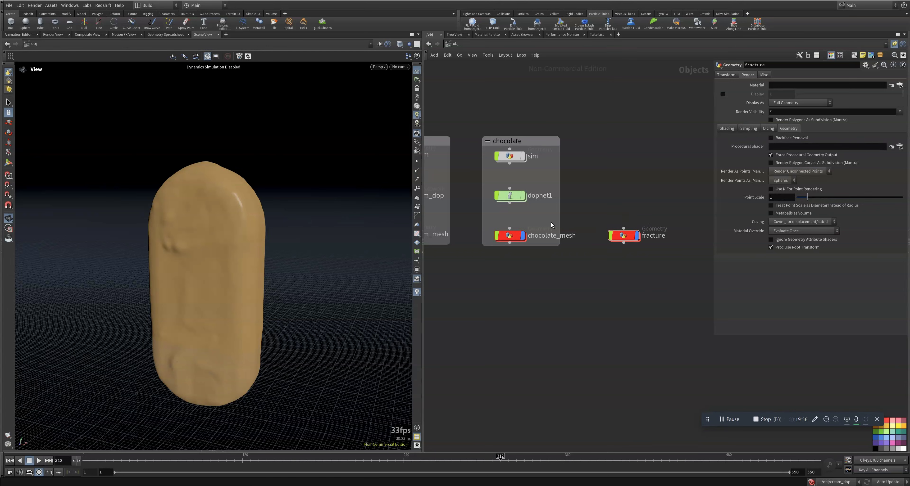
{"action": "left_click_drag", "start_coordinate": [479, 250], "coordinate": [480, 250]}
{"action": "left_click_drag", "start_coordinate": [446, 214], "coordinate": [621, 246]}
{"action": "middle_click_drag", "start_coordinate": [584, 283], "coordinate": [551, 289]}
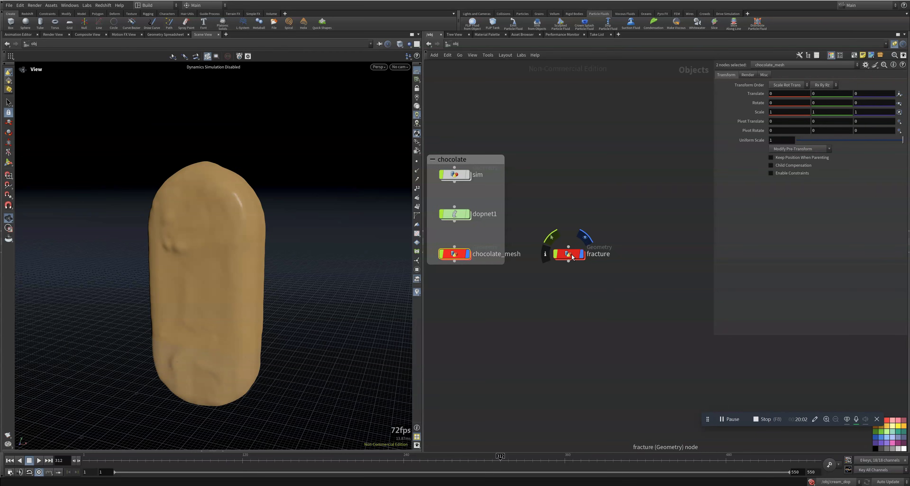
{"action": "double_click", "coordinate": [572, 254]}
{"action": "middle_click_drag", "start_coordinate": [468, 409], "coordinate": [466, 414]}
{"action": "scroll", "coordinate": [490, 239], "scroll_direction": "down", "scroll_amount": 3}
{"action": "middle_click_drag", "start_coordinate": [490, 240], "coordinate": [529, 368]}
{"action": "scroll", "coordinate": [565, 318], "scroll_direction": "down", "scroll_amount": 4}
{"action": "middle_click_drag", "start_coordinate": [614, 237], "coordinate": [625, 390]}
{"action": "middle_click_drag", "start_coordinate": [569, 86], "coordinate": [575, 219]}
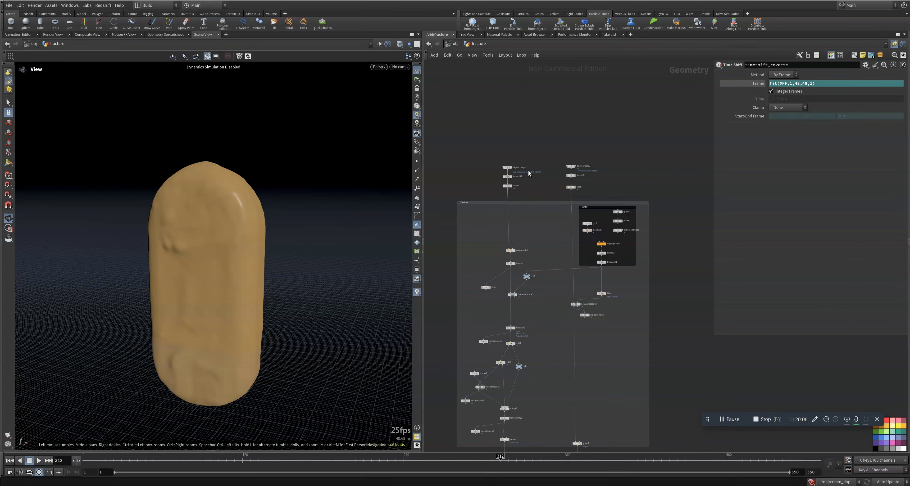
{"action": "scroll", "coordinate": [529, 172], "scroll_direction": "up", "scroll_amount": 4}
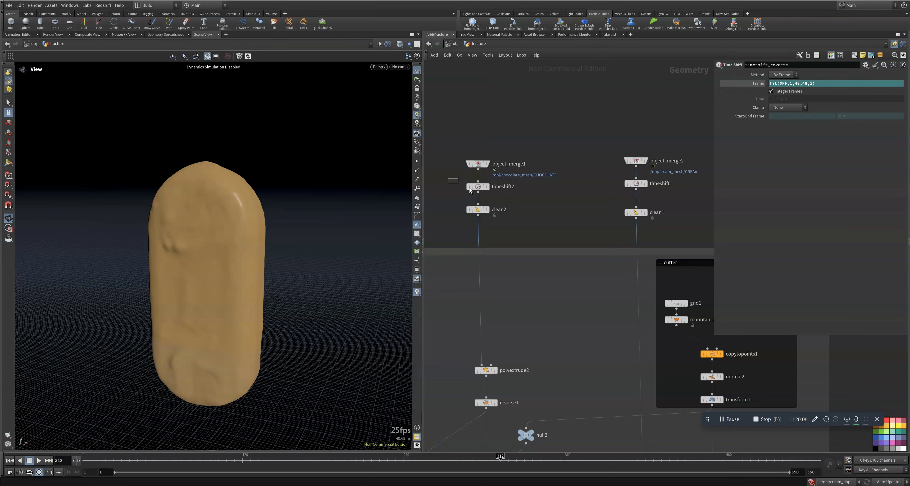
- Display timeshift2's chocolate mesh and timeshift1's cream mesh, checking the Frame setting of each node
{"action": "left_click", "coordinate": [490, 187]}
{"action": "left_click", "coordinate": [488, 187]}
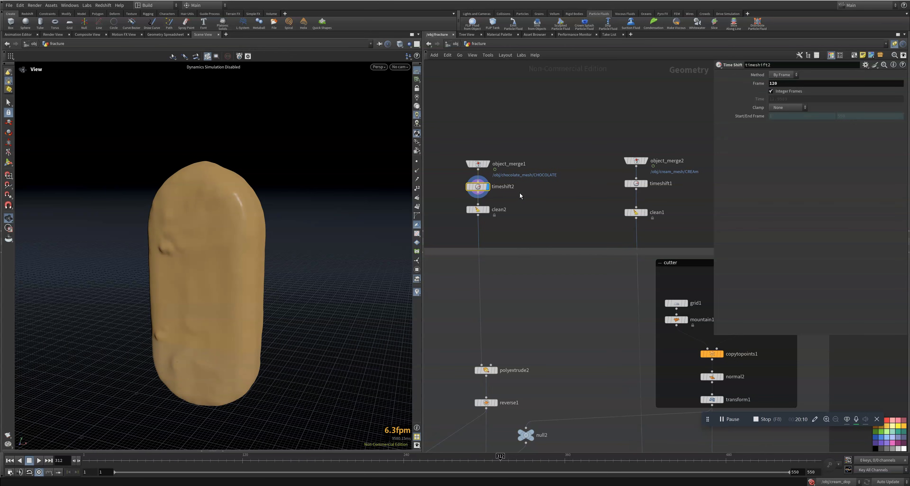
{"action": "scroll", "coordinate": [592, 194], "scroll_direction": "up", "scroll_amount": 1}
{"action": "middle_click_drag", "start_coordinate": [587, 196], "coordinate": [557, 196]}
{"action": "left_click", "coordinate": [626, 181]}
{"action": "left_click_drag", "start_coordinate": [213, 280], "coordinate": [240, 292]}
{"action": "middle_click_drag", "start_coordinate": [528, 242], "coordinate": [623, 183]}
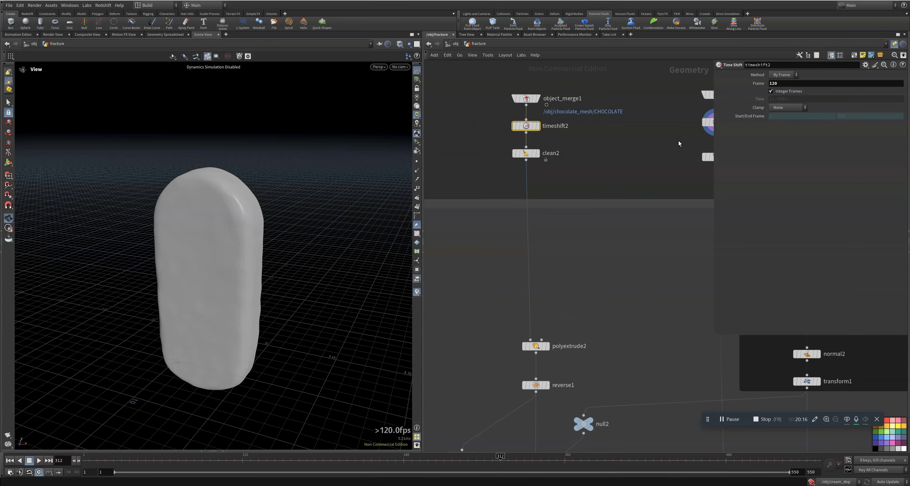
{"action": "middle_click_drag", "start_coordinate": [678, 143], "coordinate": [582, 137]}
{"action": "middle_click_drag", "start_coordinate": [625, 176], "coordinate": [687, 139]}
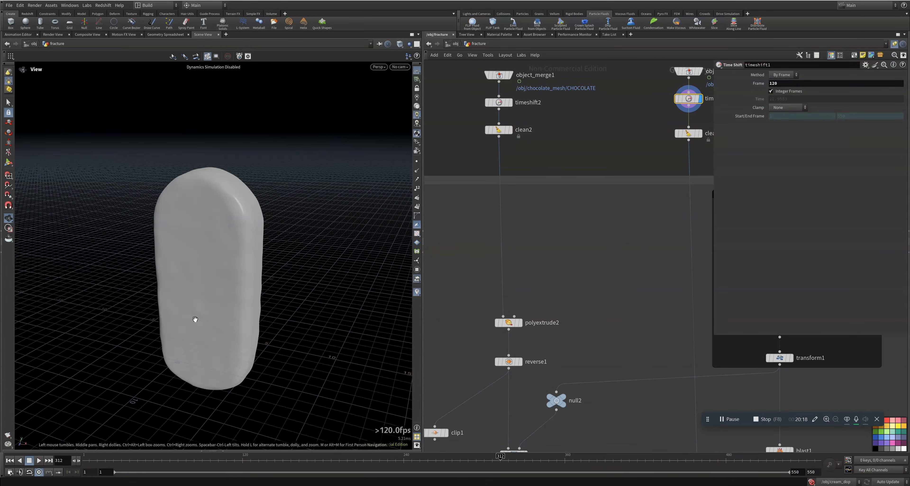
- Review mountain1's noise settings and display the mountain1 and copytopoints1 surfaces of the cutter setup
{"action": "scroll", "coordinate": [557, 218], "scroll_direction": "down", "scroll_amount": 5}
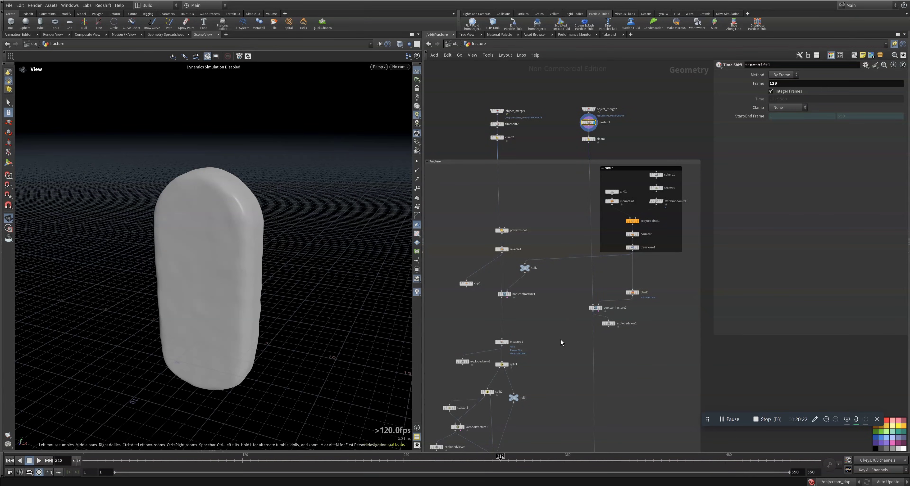
{"action": "middle_click_drag", "start_coordinate": [561, 340], "coordinate": [505, 329]}
{"action": "scroll", "coordinate": [575, 205], "scroll_direction": "up", "scroll_amount": 6}
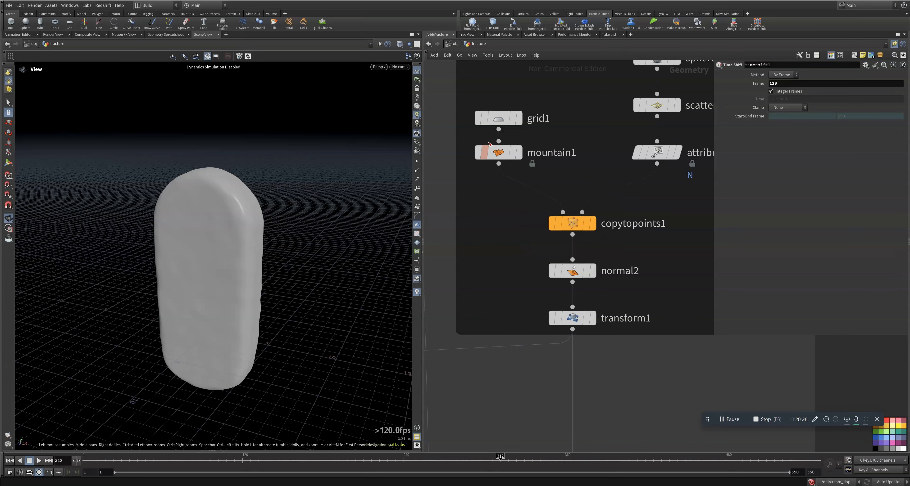
{"action": "left_click", "coordinate": [509, 155]}
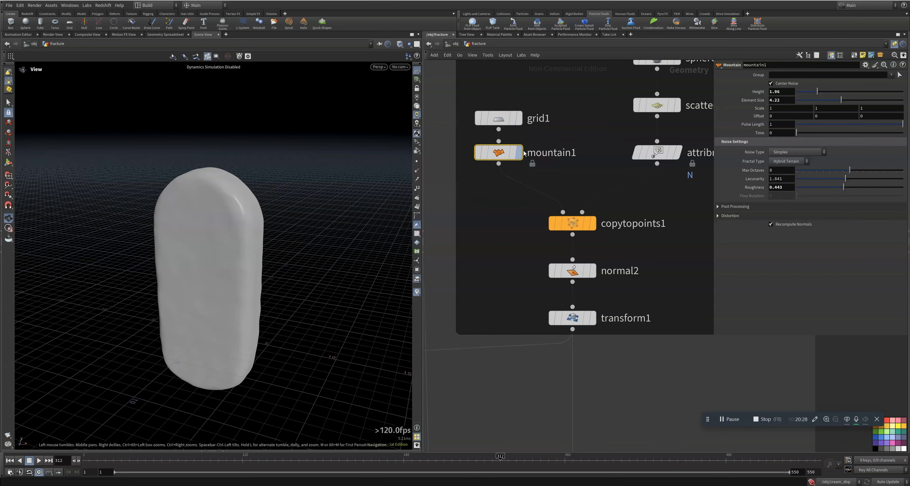
{"action": "left_click", "coordinate": [518, 152]}
{"action": "middle_click_drag", "start_coordinate": [270, 333], "coordinate": [271, 292]}
{"action": "middle_click_drag", "start_coordinate": [655, 174], "coordinate": [616, 201]}
{"action": "left_click", "coordinate": [555, 248]}
{"action": "mouse_move", "coordinate": [189, 327]}
{"action": "left_mouse_down"}
{"action": "mouse_move", "coordinate": [220, 305]}
{"action": "mouse_move", "coordinate": [196, 330]}
{"action": "left_mouse_up"}
- Display booleanfracture1's chocolate mesh and explodedview3's separated pieces, examining them from several angles
{"action": "scroll", "coordinate": [567, 358], "scroll_direction": "down", "scroll_amount": 4}
{"action": "middle_click_drag", "start_coordinate": [568, 401], "coordinate": [594, 235]}
{"action": "scroll", "coordinate": [534, 315], "scroll_direction": "down", "scroll_amount": 3}
{"action": "middle_click_drag", "start_coordinate": [533, 315], "coordinate": [619, 251]}
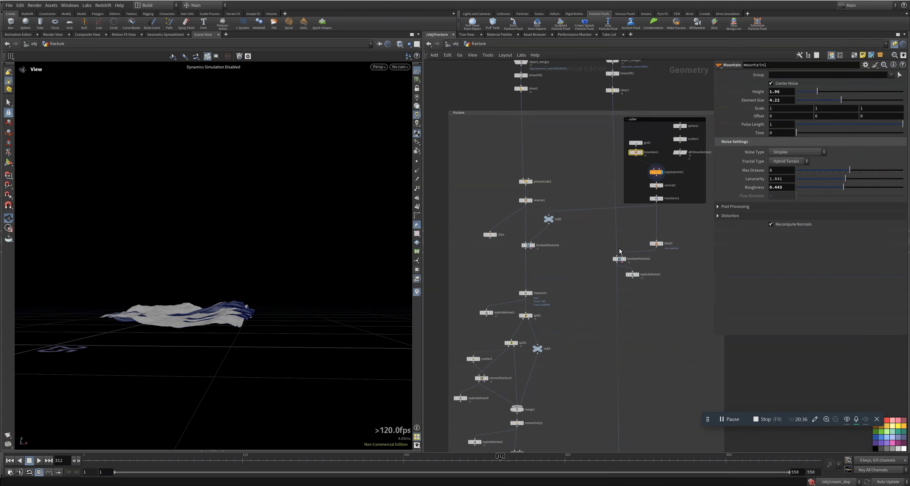
{"action": "scroll", "coordinate": [612, 231], "scroll_direction": "up", "scroll_amount": 5}
{"action": "left_click", "coordinate": [572, 202]}
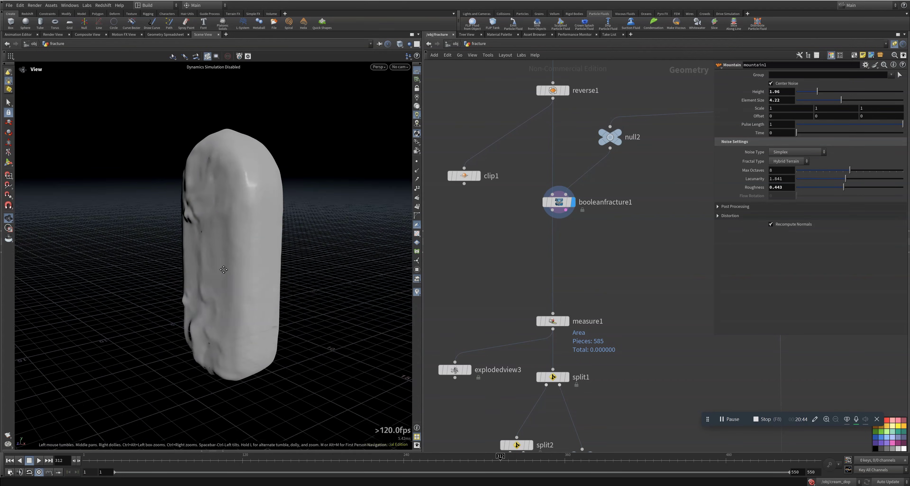
{"action": "middle_click_drag", "start_coordinate": [503, 278], "coordinate": [530, 203]}
{"action": "left_click", "coordinate": [495, 295]}
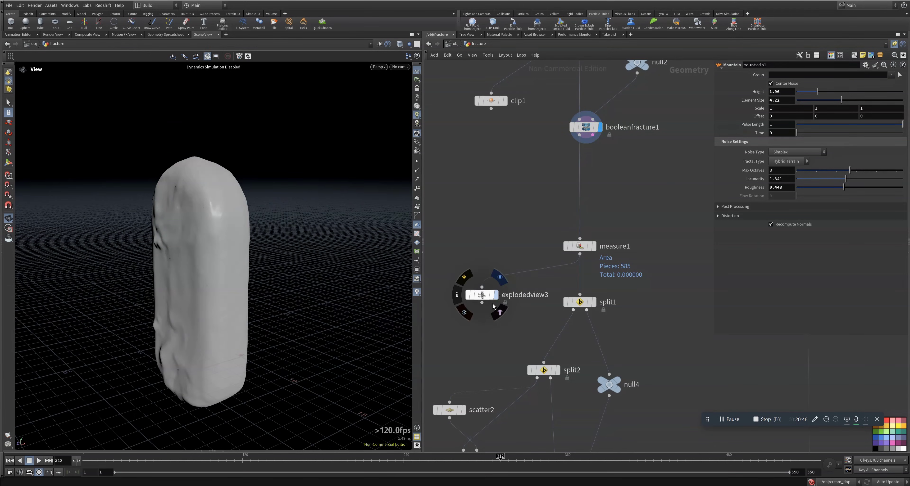
{"action": "left_click_drag", "start_coordinate": [230, 257], "coordinate": [223, 232]}
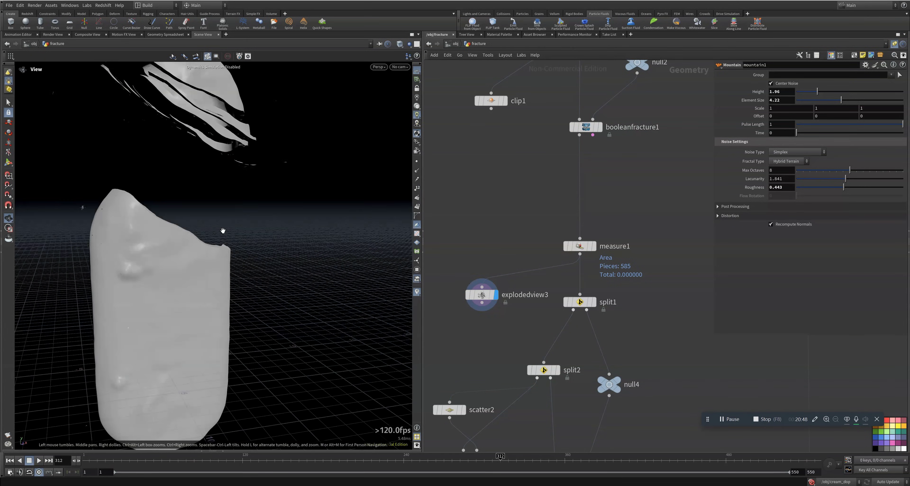
{"action": "middle_click_drag", "start_coordinate": [161, 234], "coordinate": [174, 274]}
{"action": "left_click_drag", "start_coordinate": [173, 273], "coordinate": [270, 276]}
{"action": "scroll", "coordinate": [334, 308], "scroll_direction": "down", "scroll_amount": 2}
- Display booleanfracture2's cream mesh, check blast1's group settings and inspect the separated pieces in explodedview2
{"action": "scroll", "coordinate": [681, 330], "scroll_direction": "down", "scroll_amount": 3}
{"action": "middle_click_drag", "start_coordinate": [681, 331], "coordinate": [595, 314]}
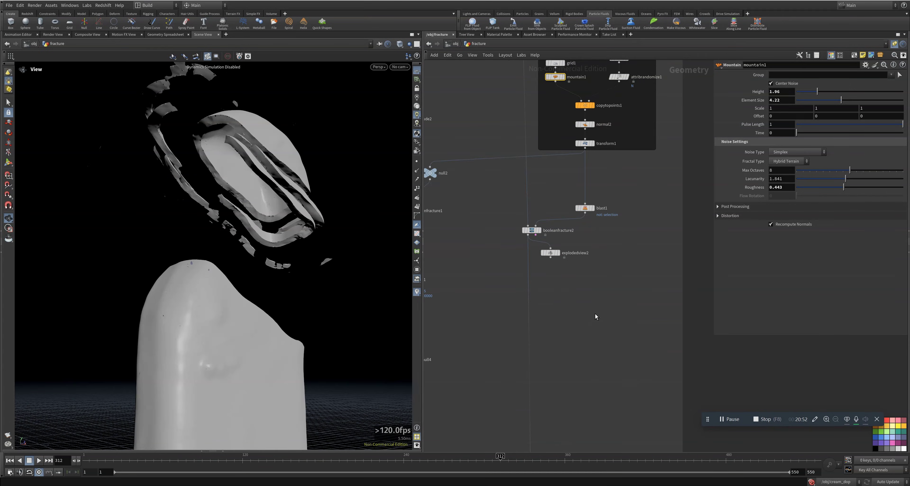
{"action": "scroll", "coordinate": [550, 254], "scroll_direction": "up", "scroll_amount": 5}
{"action": "mouse_move", "coordinate": [534, 208]}
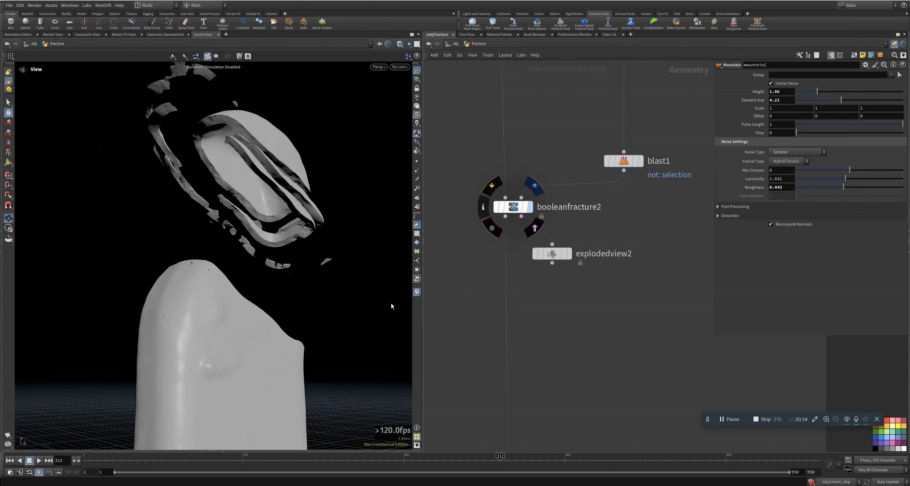
{"action": "left_click_drag", "start_coordinate": [267, 325], "coordinate": [226, 282]}
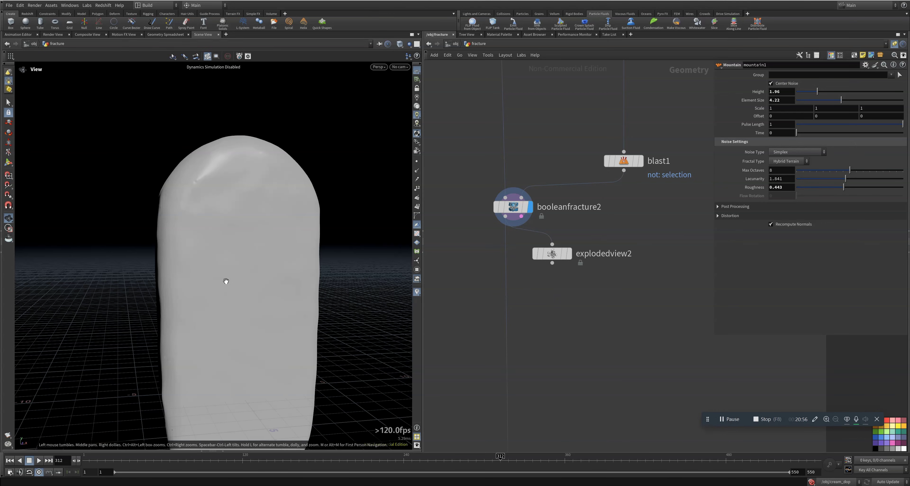
{"action": "mouse_move", "coordinate": [577, 260]}
{"action": "left_click_drag", "start_coordinate": [601, 141], "coordinate": [672, 189]}
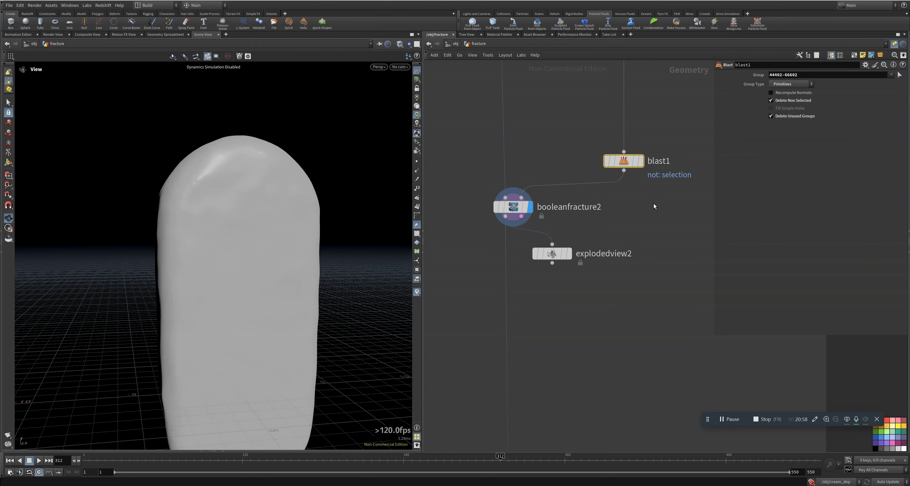
{"action": "left_click", "coordinate": [568, 254]}
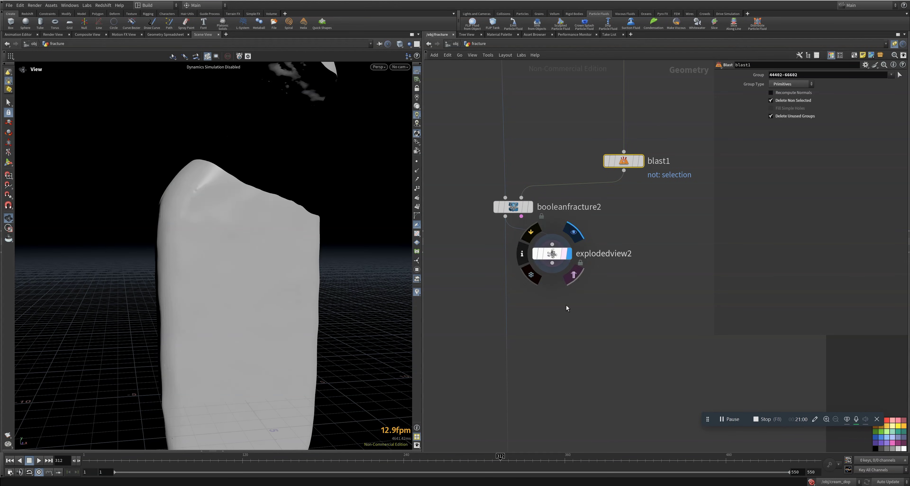
{"action": "left_click_drag", "start_coordinate": [266, 215], "coordinate": [202, 185]}
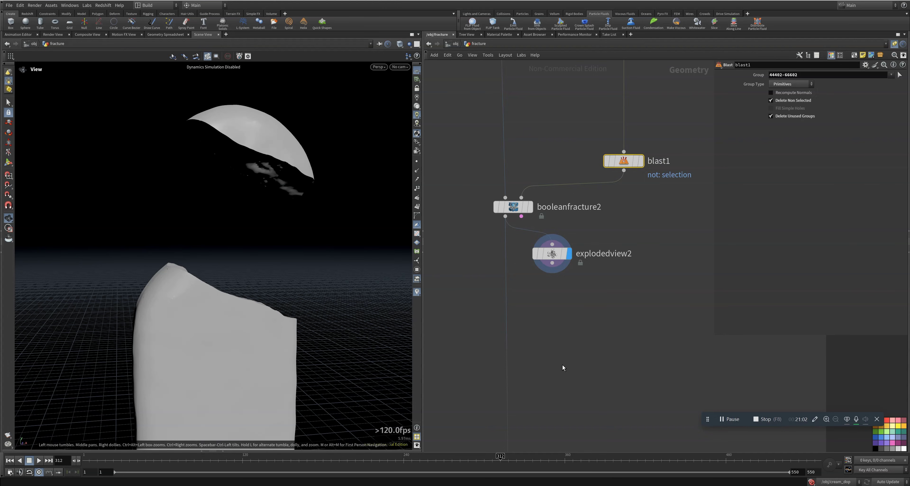
- Display the geometry isolated by split1 and split2 and compare which chocolate fragments each node keeps
{"action": "scroll", "coordinate": [562, 365], "scroll_direction": "down", "scroll_amount": 5}
{"action": "middle_click_drag", "start_coordinate": [541, 378], "coordinate": [625, 200]}
{"action": "middle_click_drag", "start_coordinate": [514, 292], "coordinate": [575, 182]}
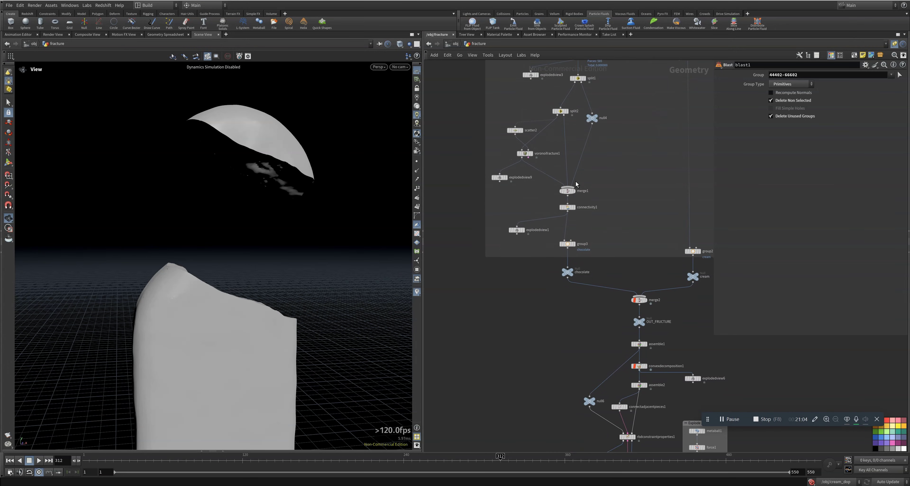
{"action": "scroll", "coordinate": [559, 128], "scroll_direction": "up", "scroll_amount": 4}
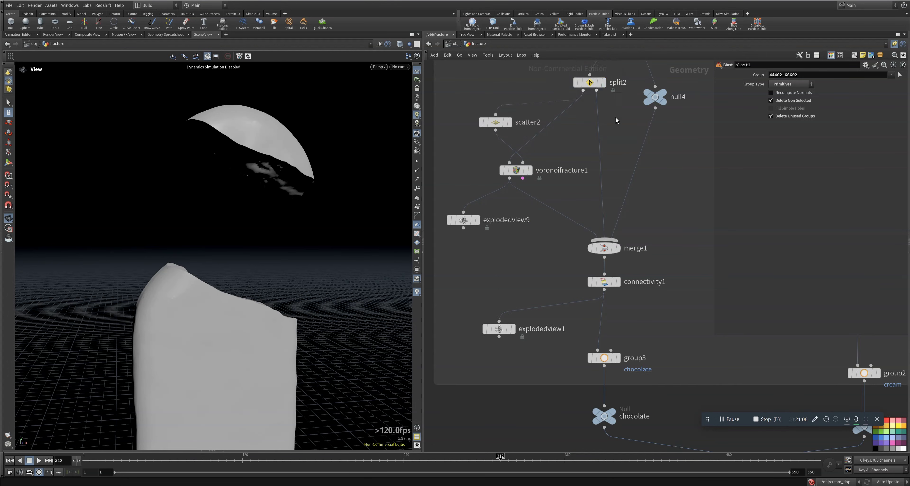
{"action": "scroll", "coordinate": [615, 117], "scroll_direction": "up", "scroll_amount": 2}
{"action": "left_click", "coordinate": [621, 72]}
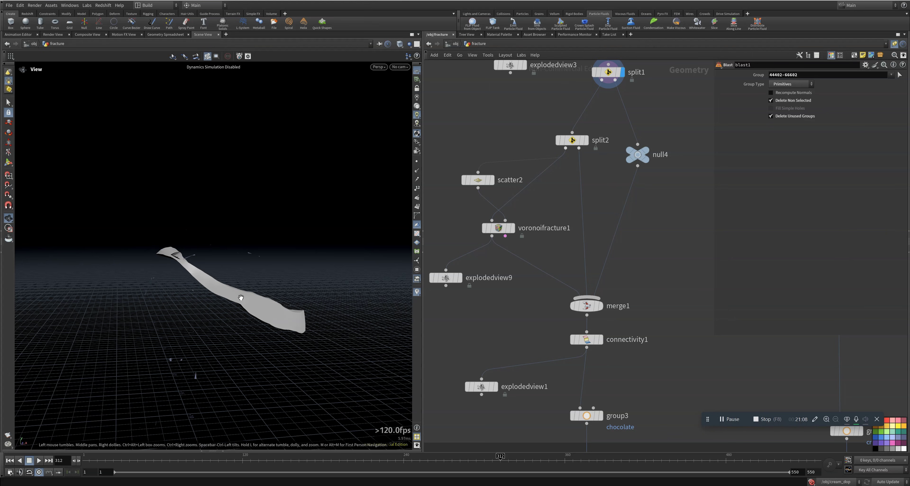
{"action": "left_click_drag", "start_coordinate": [241, 297], "coordinate": [164, 223]}
{"action": "mouse_move", "coordinate": [581, 145]}
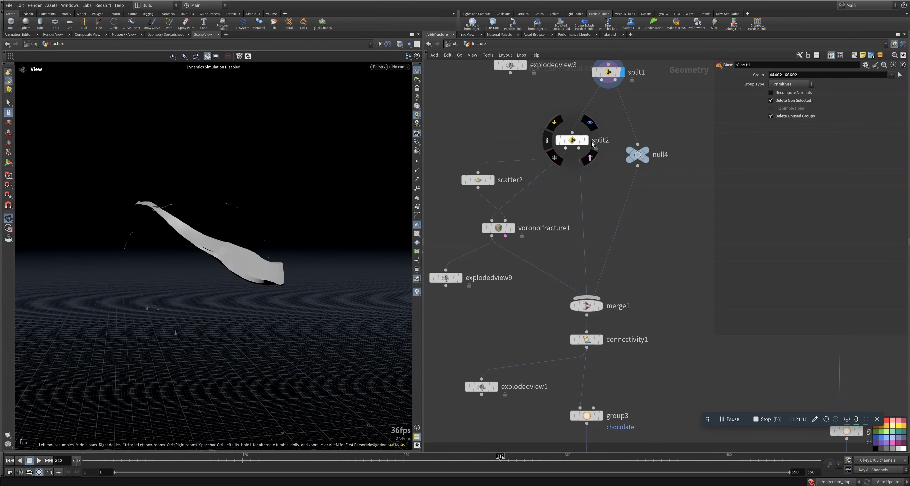
{"action": "left_click", "coordinate": [586, 140]}
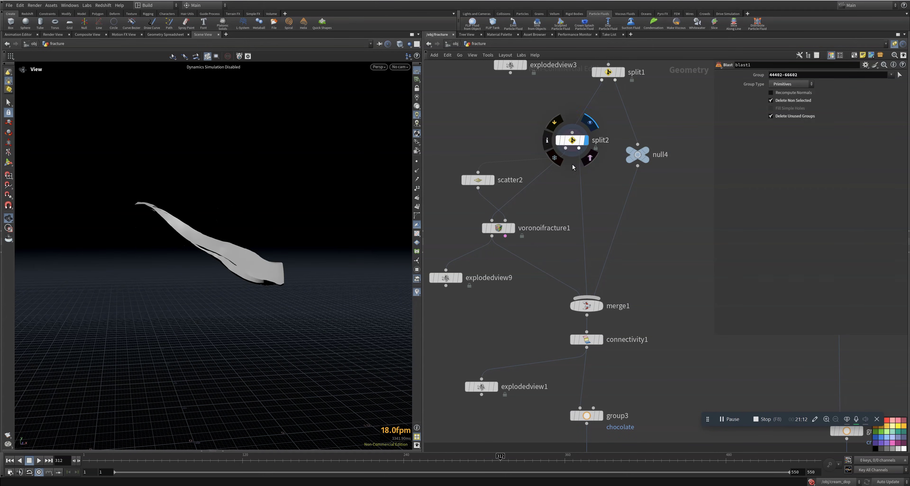
- Display voronoifracture1 and its separated pieces in explodedview9, examining the secondary fracture from above
{"action": "left_click", "coordinate": [512, 229]}
{"action": "left_click", "coordinate": [459, 277]}
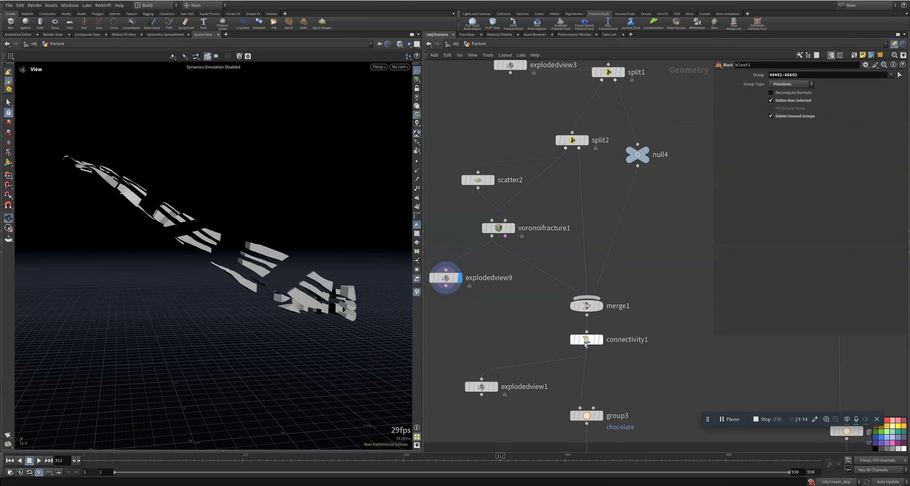
{"action": "left_click_drag", "start_coordinate": [227, 290], "coordinate": [209, 324]}
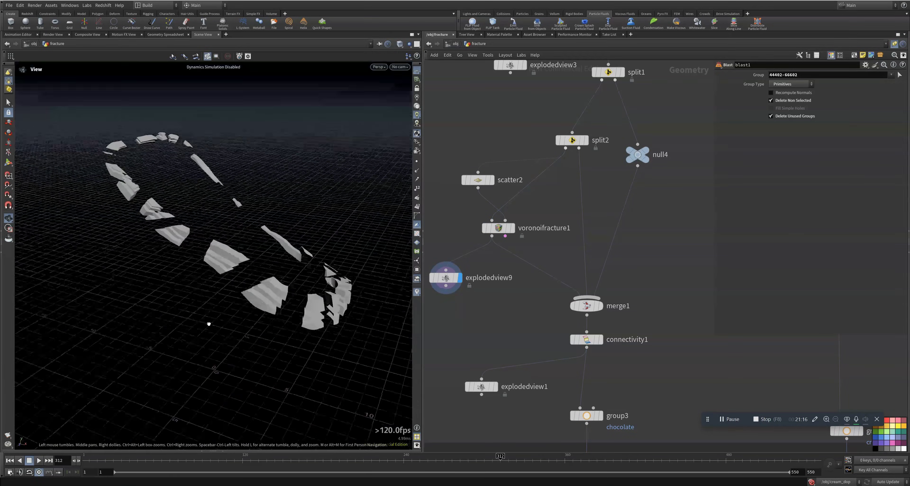
- Display merge1's recombined chocolate, check group3's chocolate group settings and display the chocolate and cream nulls
{"action": "middle_click_drag", "start_coordinate": [573, 336], "coordinate": [563, 216]}
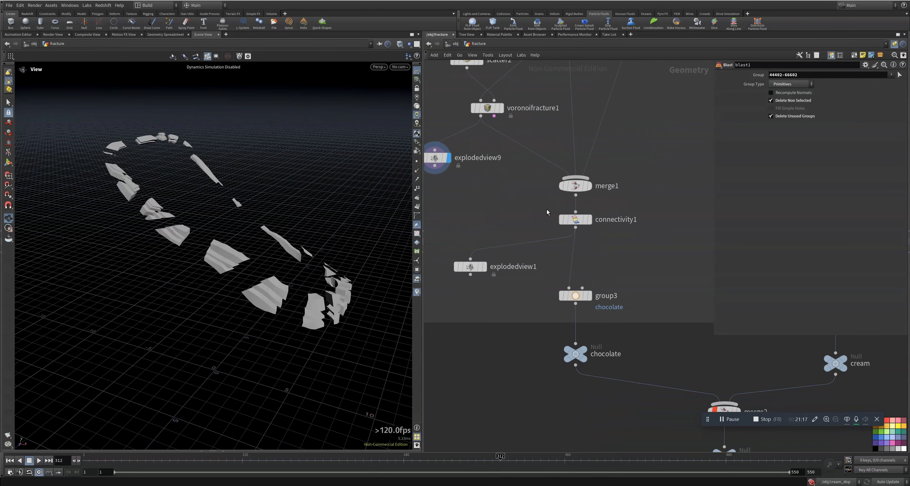
{"action": "left_click", "coordinate": [590, 186]}
{"action": "left_click_drag", "start_coordinate": [579, 219], "coordinate": [579, 227]}
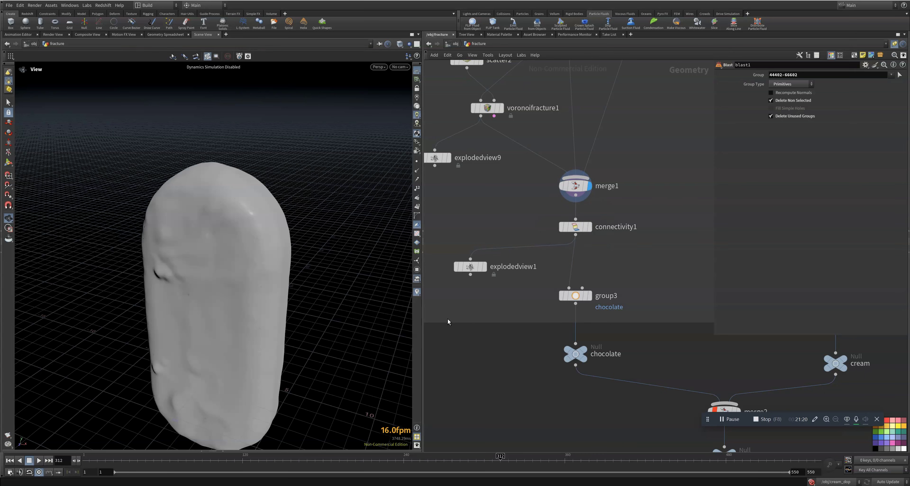
{"action": "scroll", "coordinate": [661, 423], "scroll_direction": "down", "scroll_amount": 5}
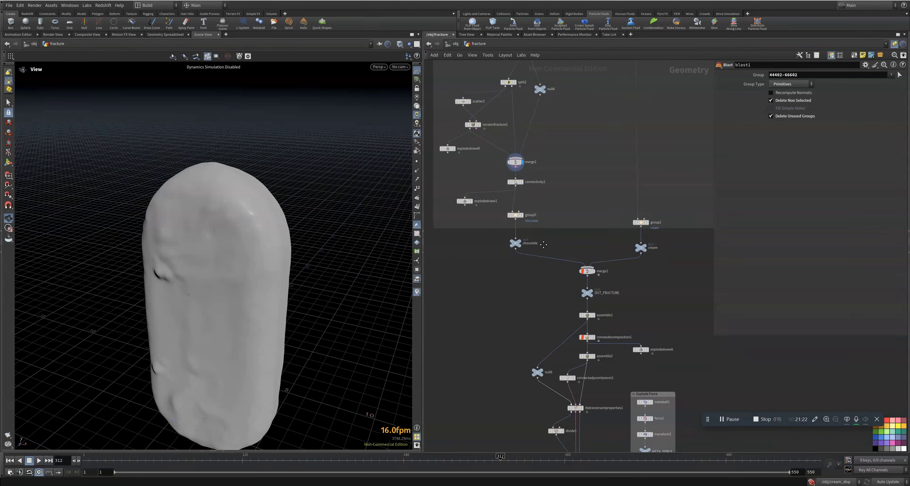
{"action": "left_click", "coordinate": [507, 205]}
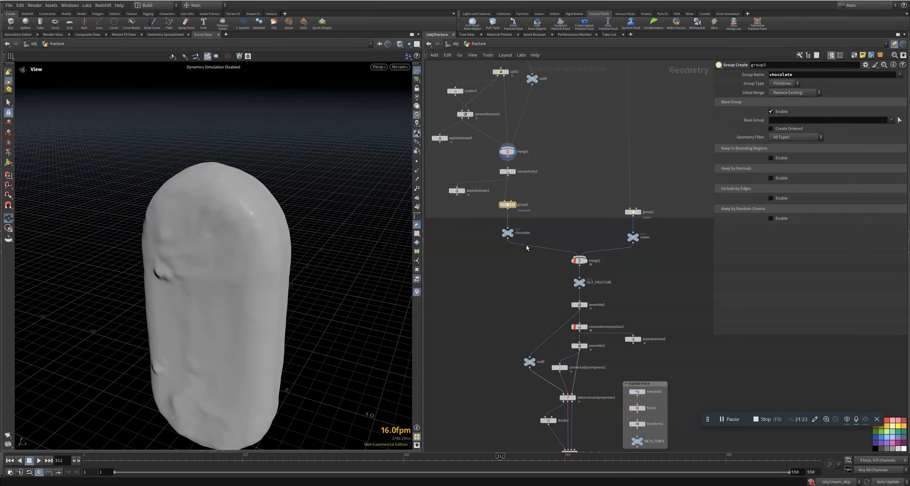
{"action": "left_click", "coordinate": [515, 232]}
{"action": "left_click", "coordinate": [638, 237]}
- Display the combined chocolate and cream geometry at assemble1, below OUT_FRUCTURE
{"action": "middle_click_drag", "start_coordinate": [621, 325], "coordinate": [561, 121]}
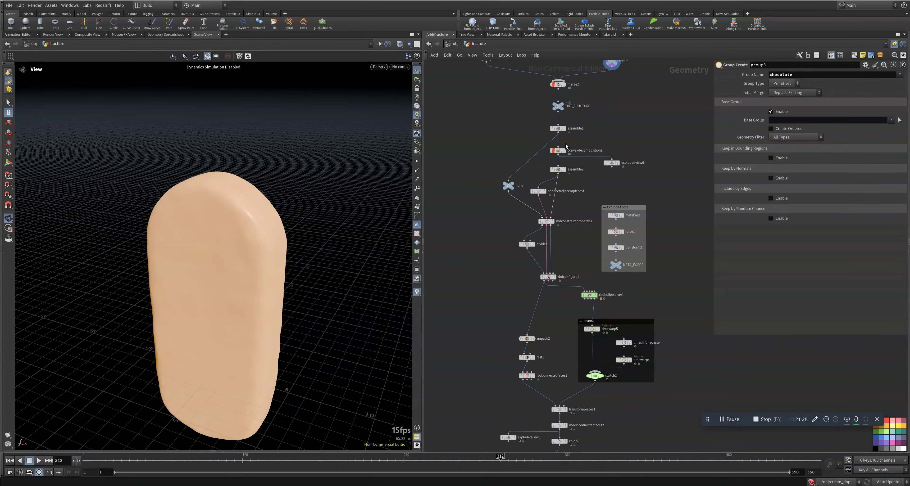
{"action": "scroll", "coordinate": [561, 122], "scroll_direction": "up", "scroll_amount": 5}
{"action": "left_click", "coordinate": [570, 110]}
{"action": "middle_click_drag", "start_coordinate": [635, 210], "coordinate": [562, 136]}
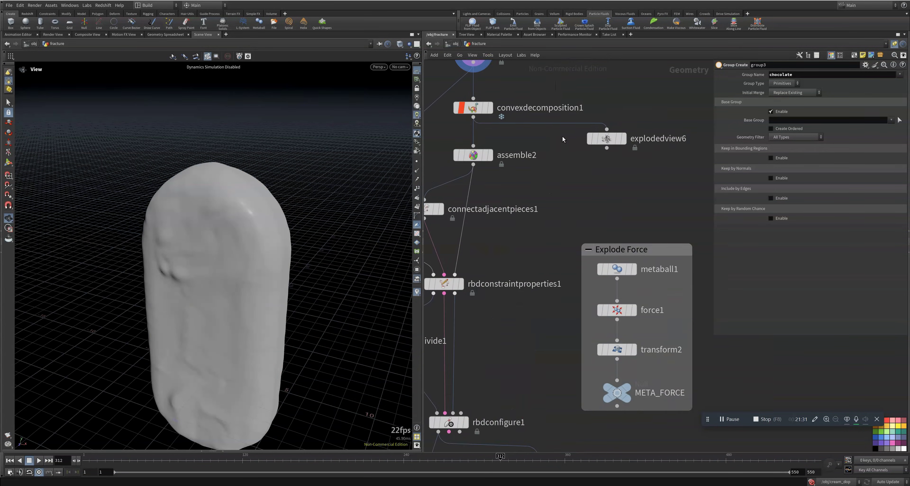
- Examine convexdecomposition1's settings and convex hulls, including the separated pieces in explodedview6
{"action": "left_click", "coordinate": [491, 108]}
{"action": "left_click_drag", "start_coordinate": [148, 324], "coordinate": [410, 131]}
{"action": "middle_click_drag", "start_coordinate": [547, 152], "coordinate": [598, 207]}
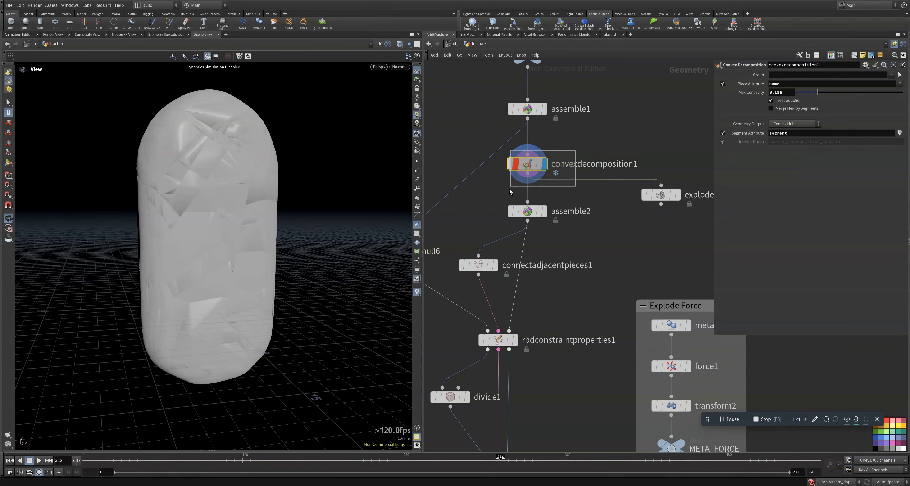
{"action": "left_click_drag", "start_coordinate": [247, 260], "coordinate": [253, 249]}
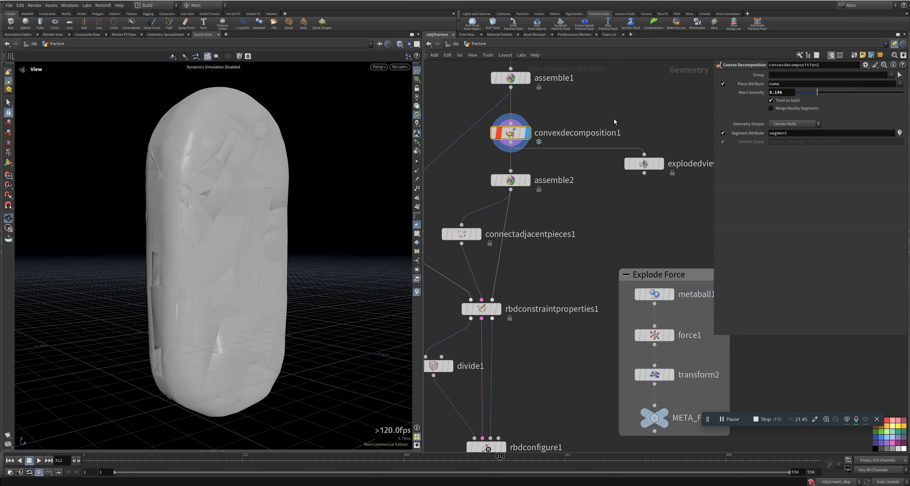
{"action": "left_click", "coordinate": [660, 164]}
{"action": "left_click_drag", "start_coordinate": [240, 223], "coordinate": [187, 195]}
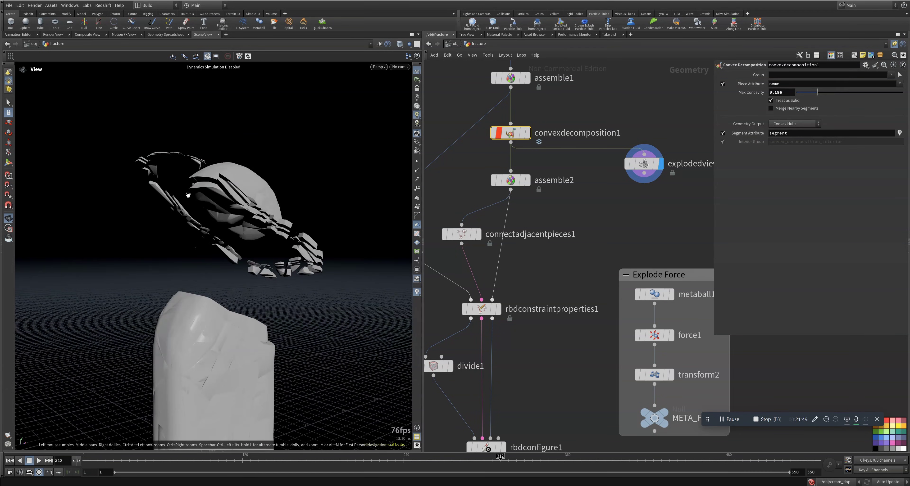
- Review connectadjacentpieces1's search radius and connection settings and orbit around its constraint lines
{"action": "middle_click_drag", "start_coordinate": [550, 250], "coordinate": [586, 173]}
{"action": "left_click_drag", "start_coordinate": [192, 195], "coordinate": [212, 194]}
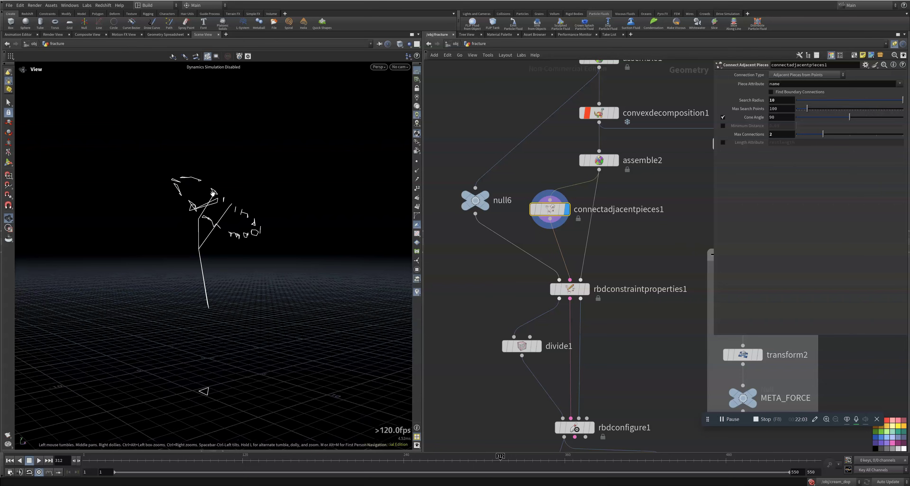
{"action": "left_click_drag", "start_coordinate": [200, 254], "coordinate": [224, 264]}
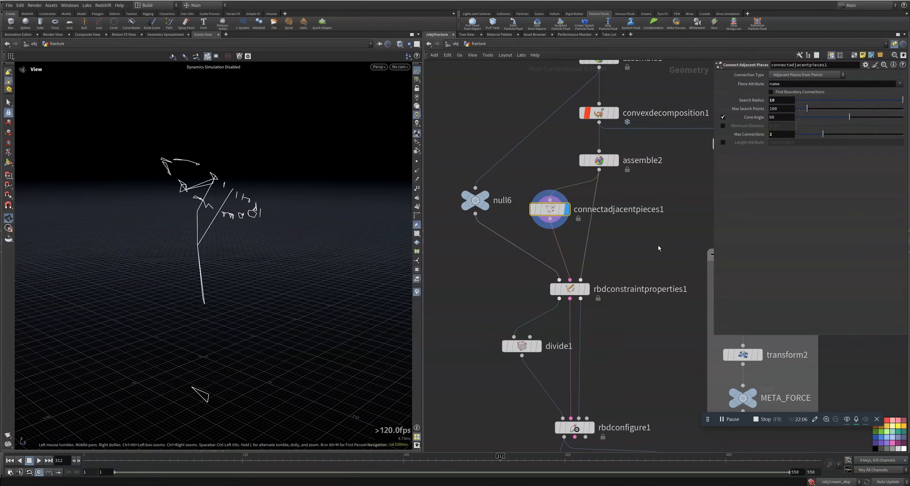
- Display rbdconstraintproperties1 and check its Glue constraint type, strength and propagation settings
{"action": "left_click", "coordinate": [587, 290]}
{"action": "left_click", "coordinate": [576, 289]}
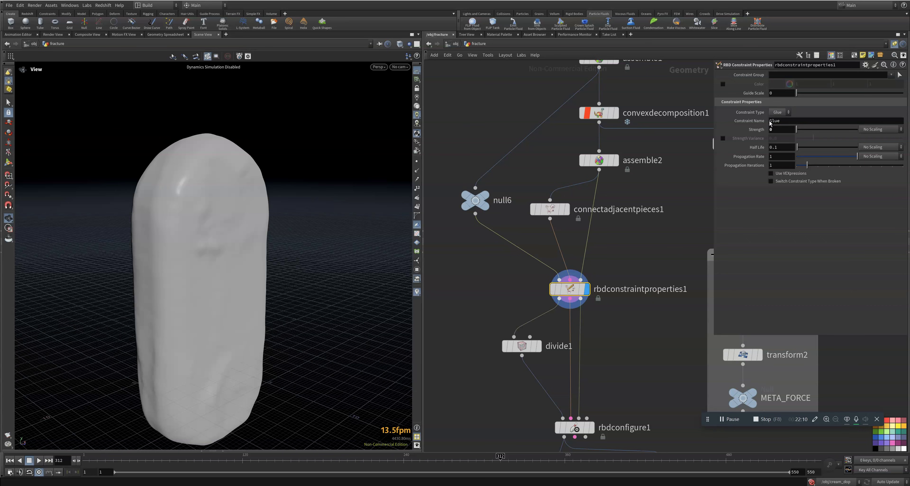
{"action": "middle_click_drag", "start_coordinate": [609, 381], "coordinate": [608, 217]}
{"action": "middle_click_drag", "start_coordinate": [658, 230], "coordinate": [661, 169]}
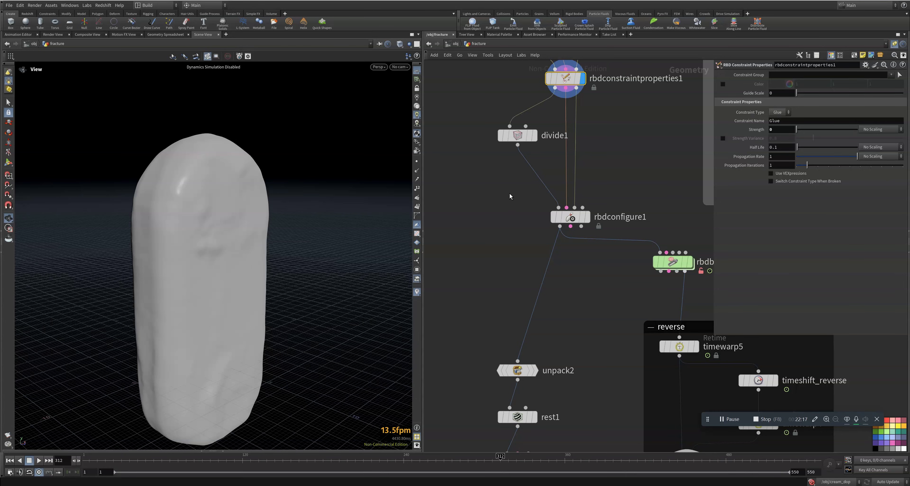
- Switch the viewport shading to Smooth Wire Shaded and examine the polygon mesh at rbdconstraintproperties1
{"action": "middle_click_drag", "start_coordinate": [513, 223], "coordinate": [501, 185]}
{"action": "middle_click_drag", "start_coordinate": [507, 133], "coordinate": [509, 190]}
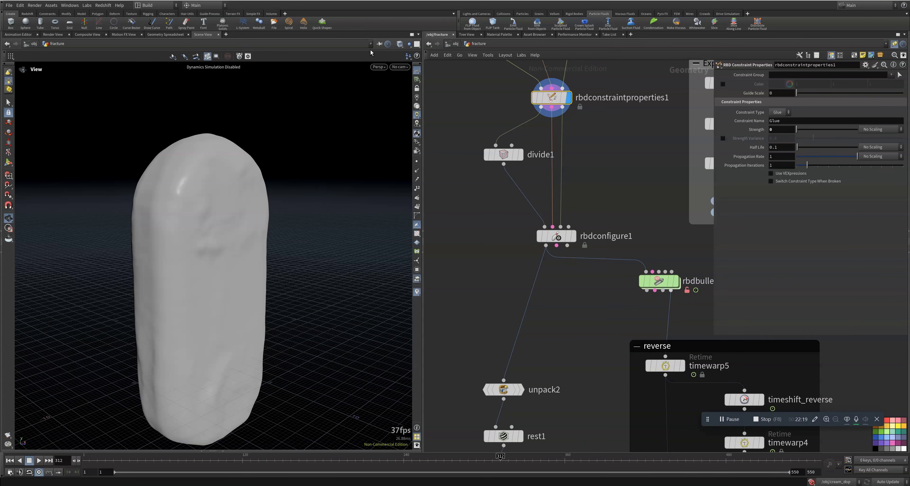
{"action": "left_click", "coordinate": [407, 45]}
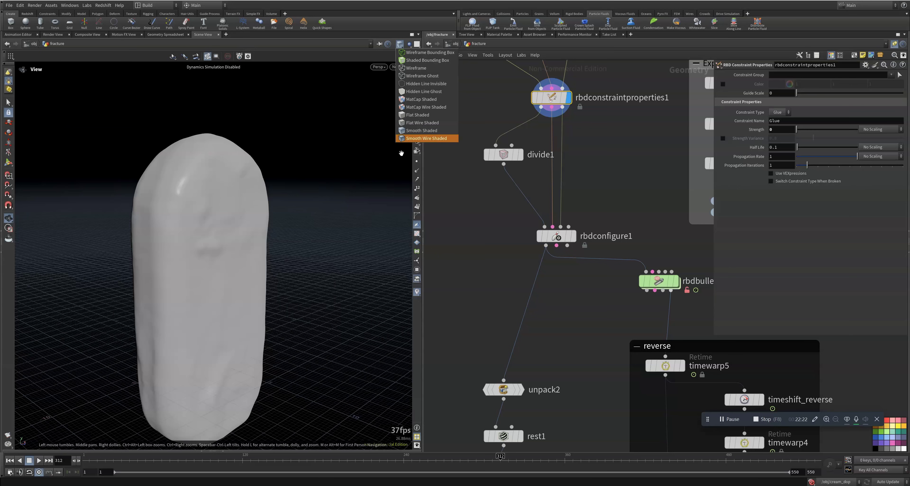
{"action": "left_click", "coordinate": [406, 140]}
{"action": "scroll", "coordinate": [194, 219], "scroll_direction": "up", "scroll_amount": 5}
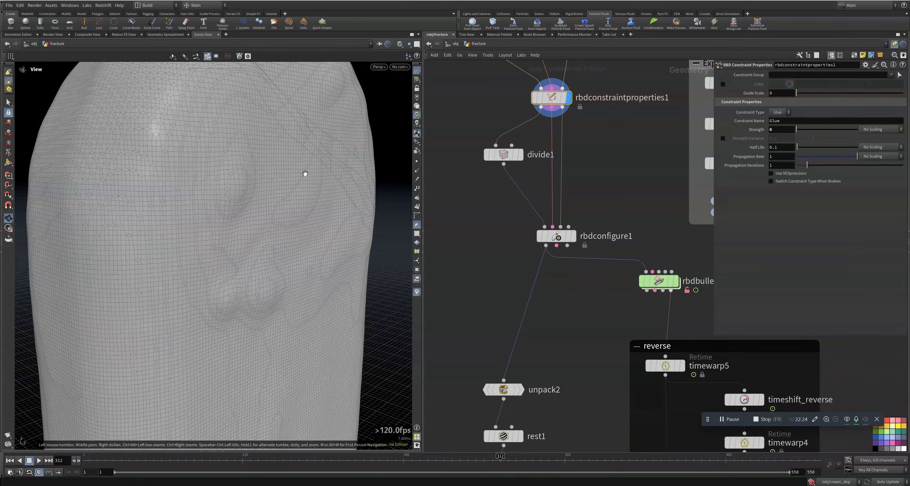
{"action": "scroll", "coordinate": [304, 170], "scroll_direction": "down", "scroll_amount": 2}
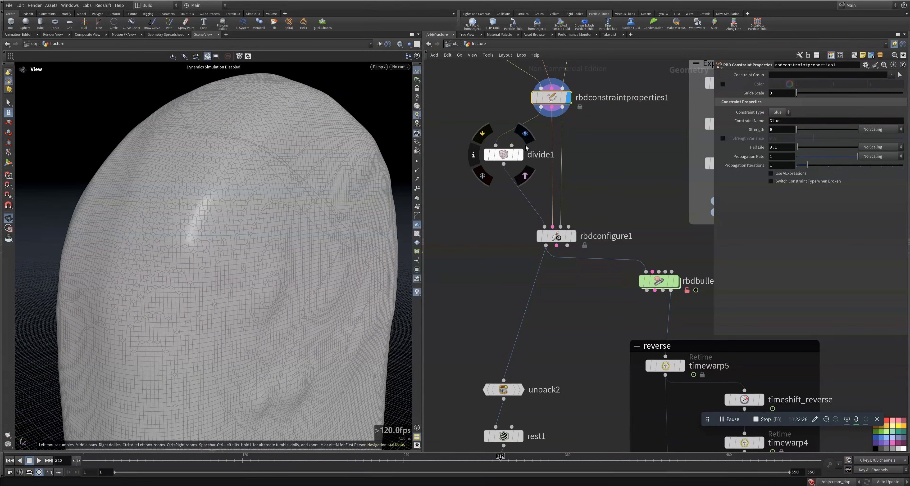
- Display divide1 with its Convex Polygons and Maximum Edges settings, and check booleanfracture2's settings in the fracture network
{"action": "left_click", "coordinate": [521, 155]}
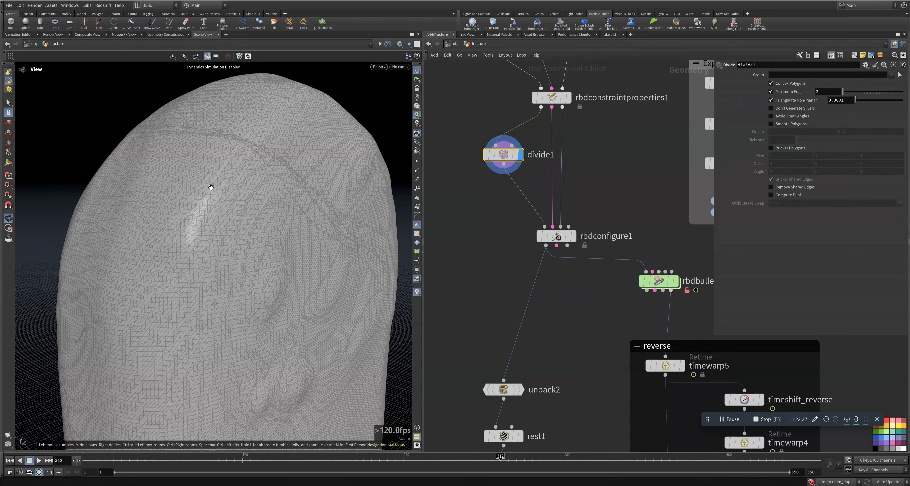
{"action": "scroll", "coordinate": [521, 261], "scroll_direction": "down", "scroll_amount": 5}
{"action": "middle_click_drag", "start_coordinate": [520, 212], "coordinate": [520, 392]}
{"action": "scroll", "coordinate": [507, 244], "scroll_direction": "up", "scroll_amount": 5}
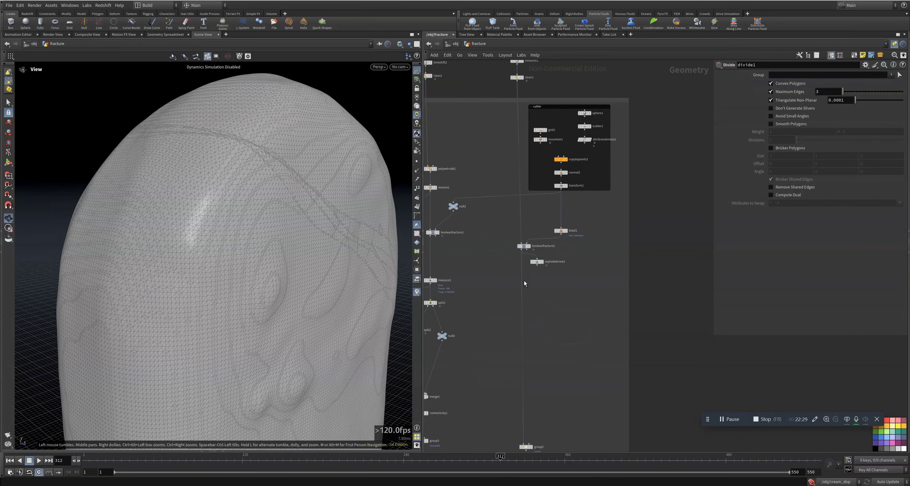
{"action": "left_click", "coordinate": [522, 243]}
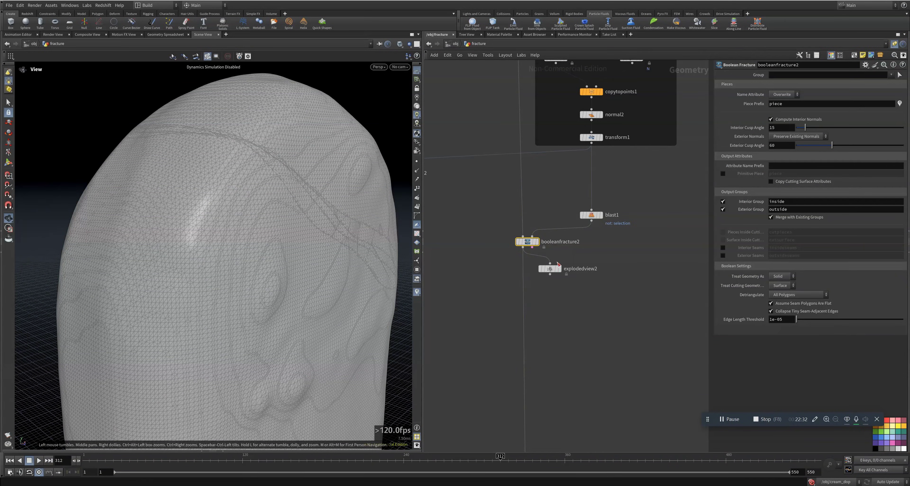
- Return to divide1 and inspect its triangulated wireframe surface from several angles, along with its parameters
{"action": "scroll", "coordinate": [571, 362], "scroll_direction": "down", "scroll_amount": 6}
{"action": "middle_click_drag", "start_coordinate": [566, 366], "coordinate": [566, 64]}
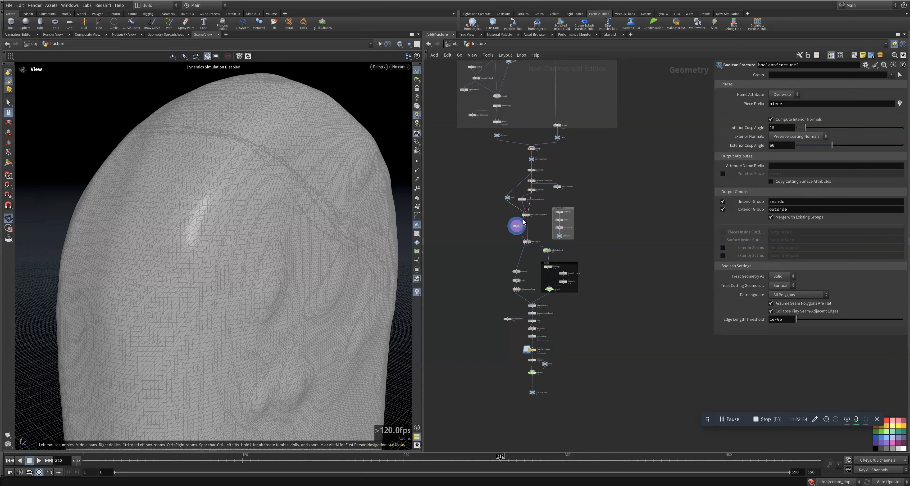
{"action": "scroll", "coordinate": [524, 222], "scroll_direction": "up", "scroll_amount": 6}
{"action": "right_click_drag", "start_coordinate": [185, 232], "coordinate": [103, 253]}
{"action": "middle_click_drag", "start_coordinate": [238, 298], "coordinate": [200, 118]}
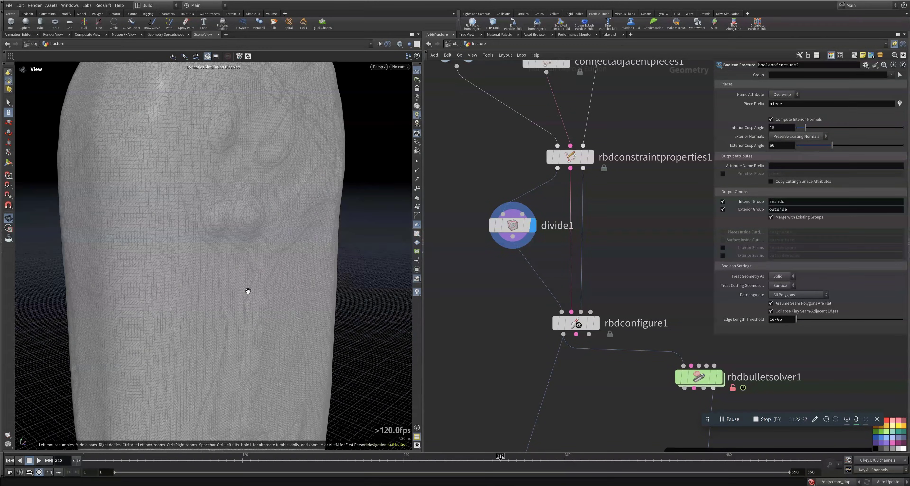
{"action": "right_click_drag", "start_coordinate": [247, 289], "coordinate": [152, 300]}
{"action": "middle_click_drag", "start_coordinate": [234, 307], "coordinate": [229, 223]}
{"action": "left_click_drag", "start_coordinate": [231, 224], "coordinate": [226, 156]}
{"action": "left_click_drag", "start_coordinate": [239, 320], "coordinate": [238, 301]}
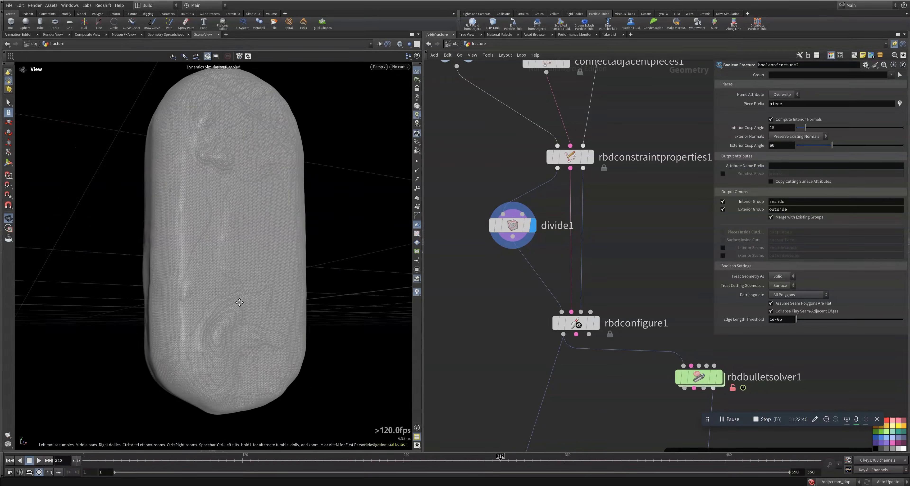
{"action": "middle_click_drag", "start_coordinate": [239, 301], "coordinate": [242, 324]}
{"action": "left_click_drag", "start_coordinate": [472, 260], "coordinate": [490, 236]}
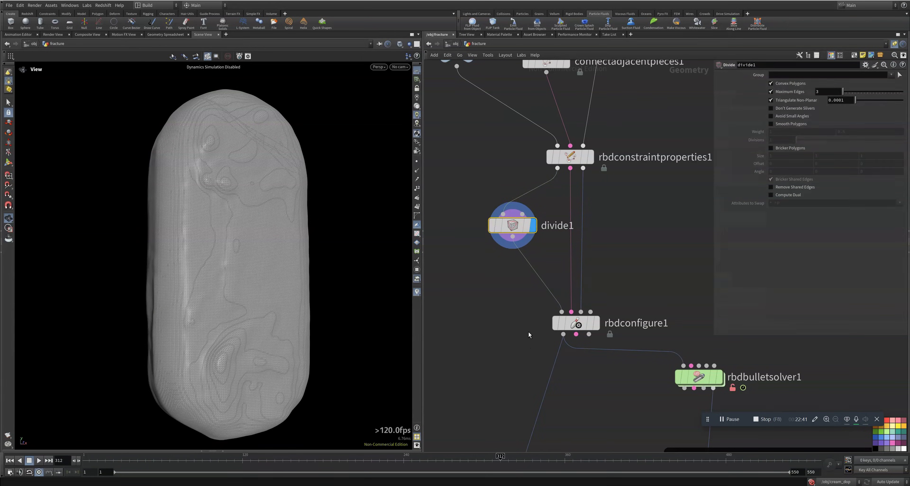
- Display rbdconfigure1 with smooth shading, check its piece name and packed fragment settings, and go back to frame 1
{"action": "middle_click_drag", "start_coordinate": [518, 361], "coordinate": [484, 219]}
{"action": "left_click", "coordinate": [560, 181]}
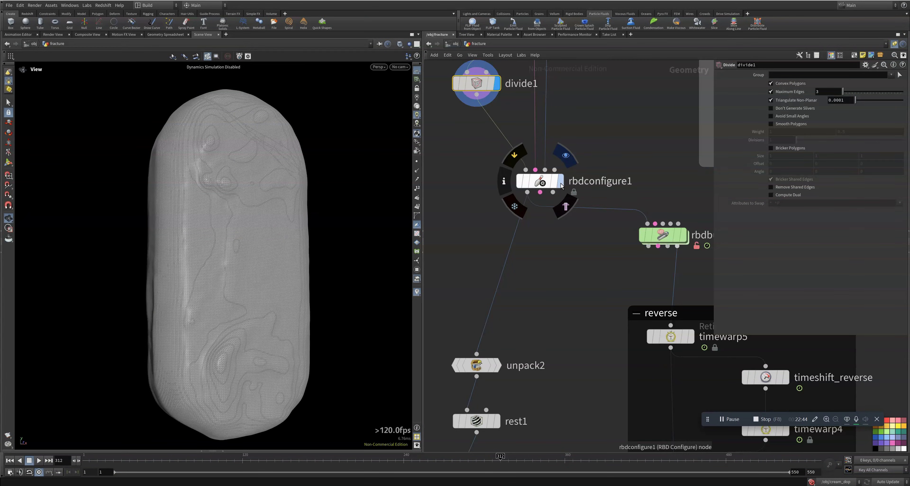
{"action": "left_click", "coordinate": [544, 187]}
{"action": "scroll", "coordinate": [564, 272], "scroll_direction": "down", "scroll_amount": 5}
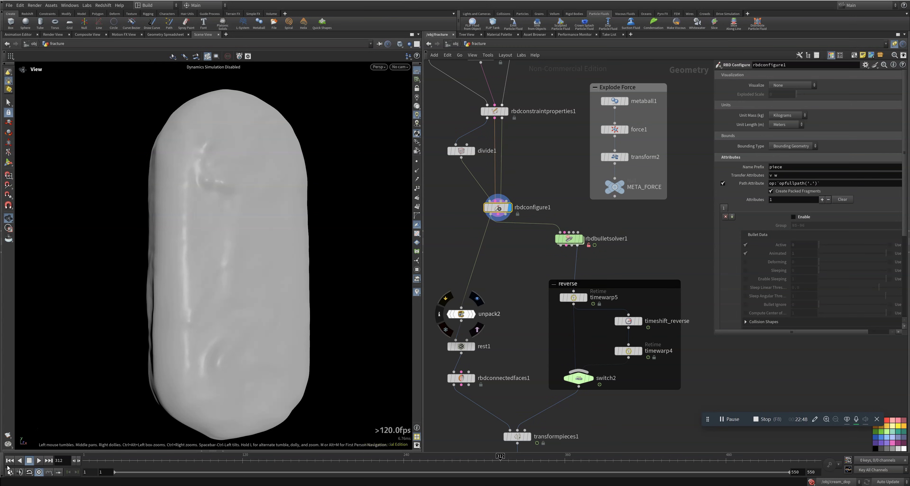
{"action": "scroll", "coordinate": [205, 245], "scroll_direction": "down", "scroll_amount": 5}
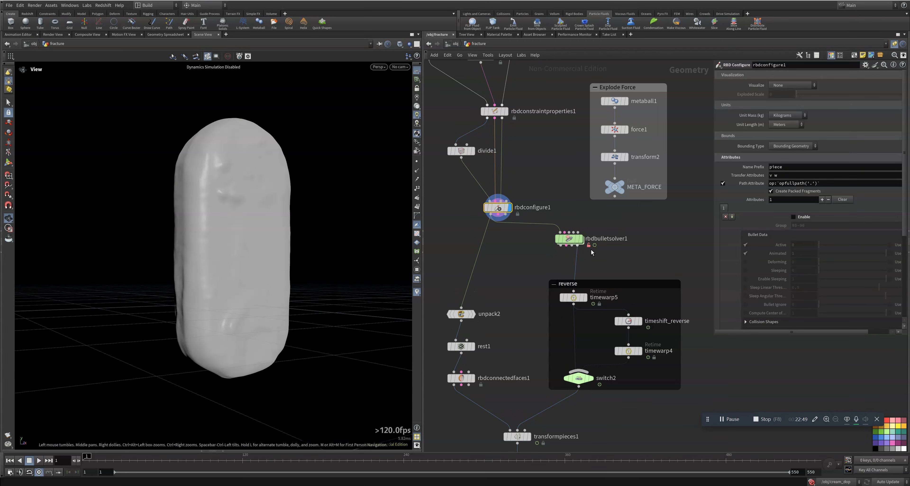
- Display rbdbulletsolver1, play the simulation from frame 1 to frame 18 and orbit around the breaking pieces
{"action": "left_click", "coordinate": [582, 239]}
{"action": "middle_click_drag", "start_coordinate": [647, 228], "coordinate": [609, 283]}
{"action": "mouse_move", "coordinate": [536, 290]}
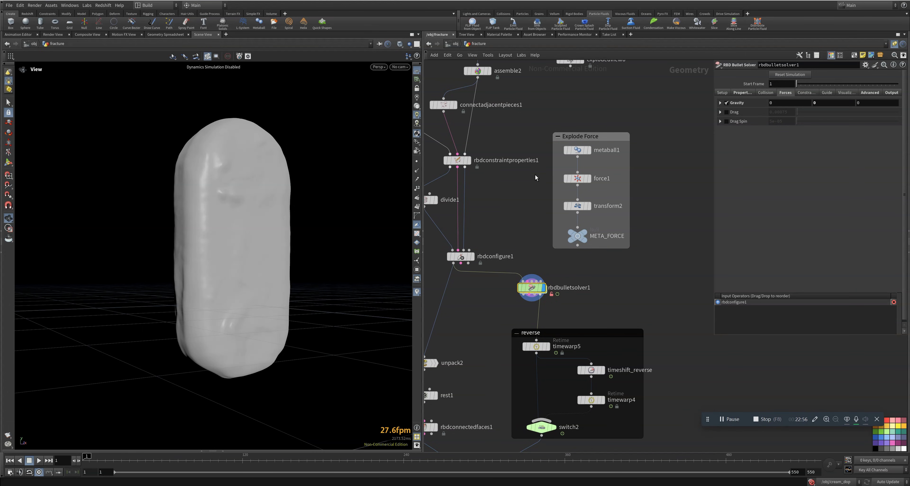
{"action": "left_click", "coordinate": [38, 460]}
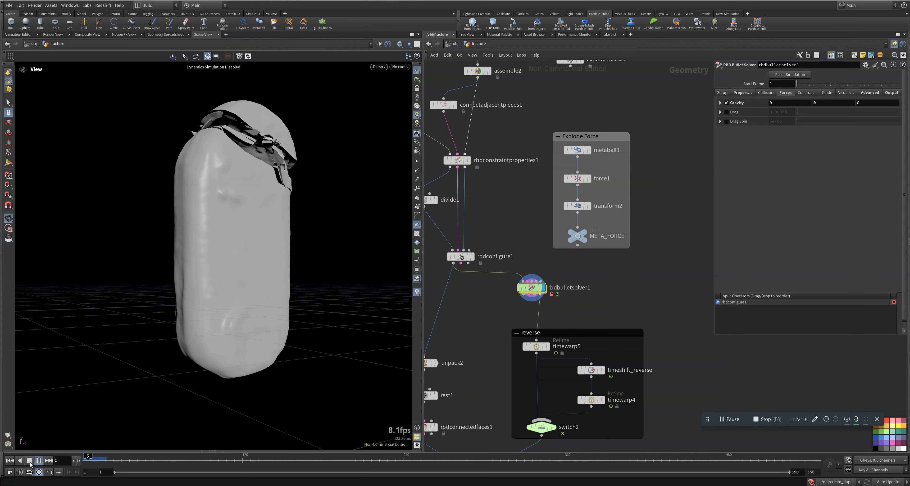
{"action": "left_click", "coordinate": [29, 462]}
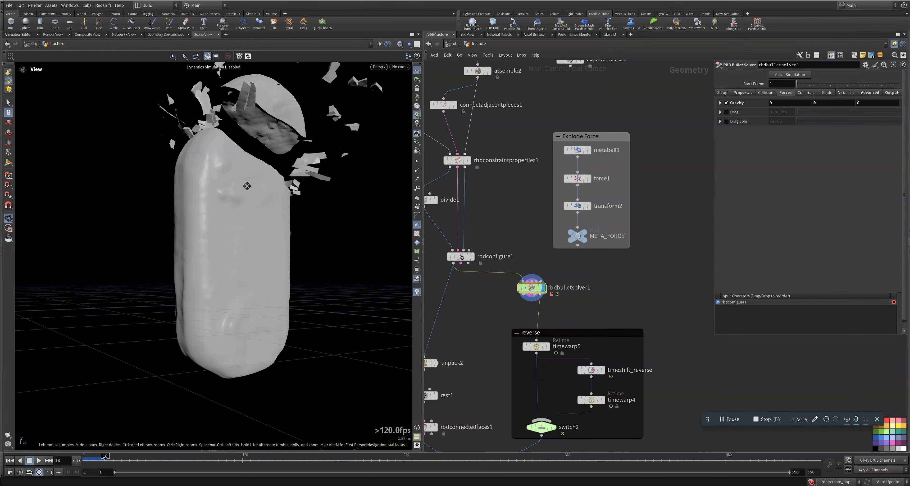
{"action": "middle_click_drag", "start_coordinate": [248, 184], "coordinate": [211, 262]}
{"action": "left_click_drag", "start_coordinate": [211, 262], "coordinate": [253, 174]}
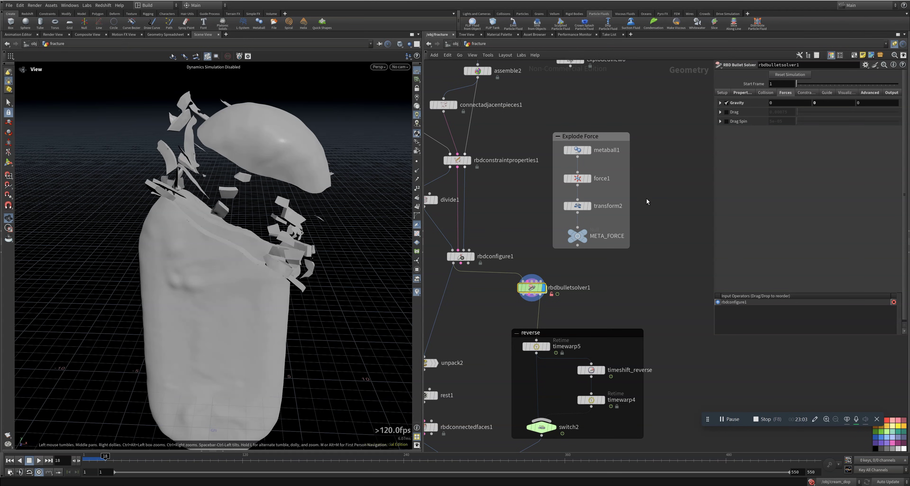
- Display metaball1 in the Explode Force group and inspect its sphere, radius and weight settings
{"action": "left_click", "coordinate": [566, 150]}
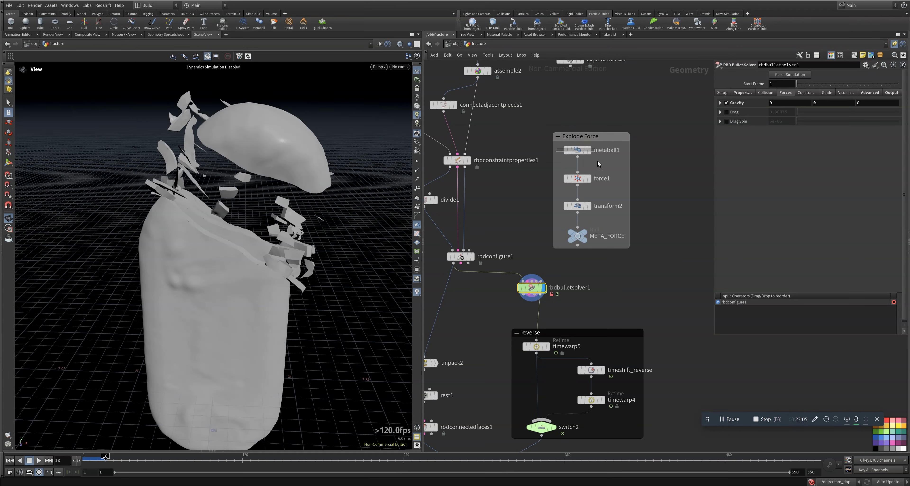
{"action": "left_click", "coordinate": [528, 287]}
{"action": "middle_click_drag", "start_coordinate": [620, 282], "coordinate": [602, 254]}
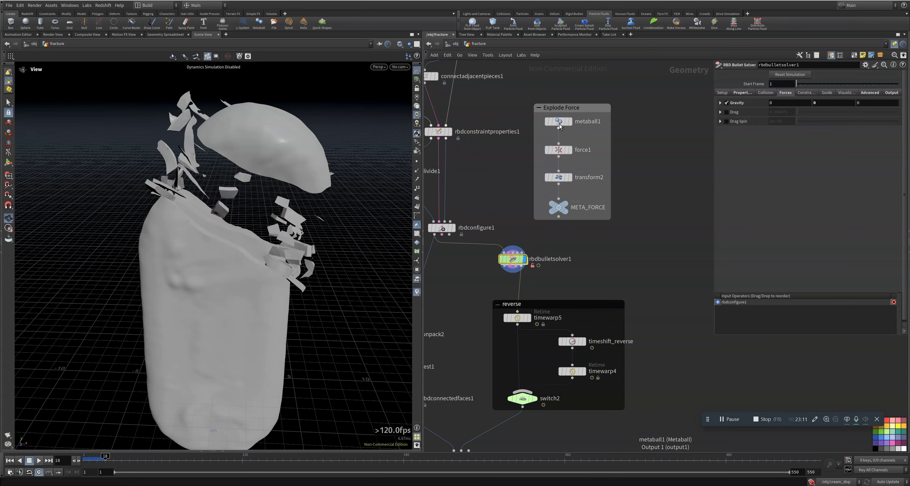
{"action": "left_click", "coordinate": [570, 122]}
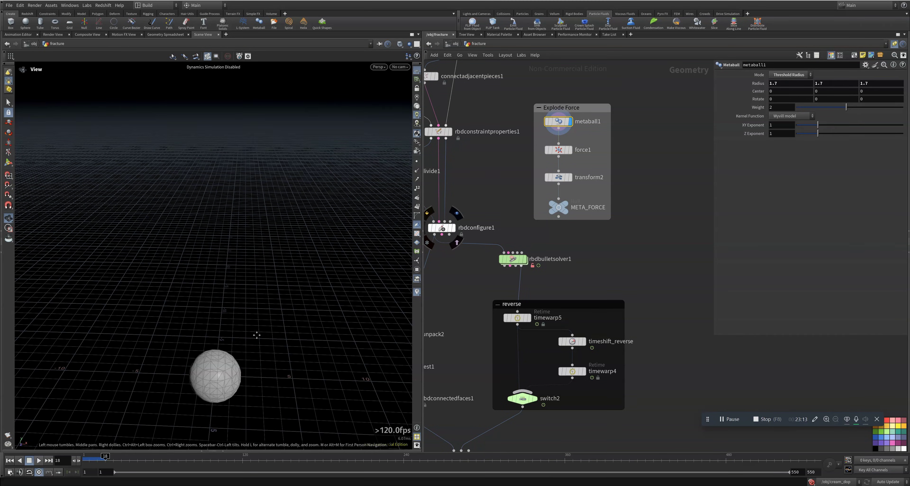
{"action": "middle_click_drag", "start_coordinate": [208, 372], "coordinate": [218, 291]}
{"action": "right_click_drag", "start_coordinate": [218, 290], "coordinate": [314, 284]}
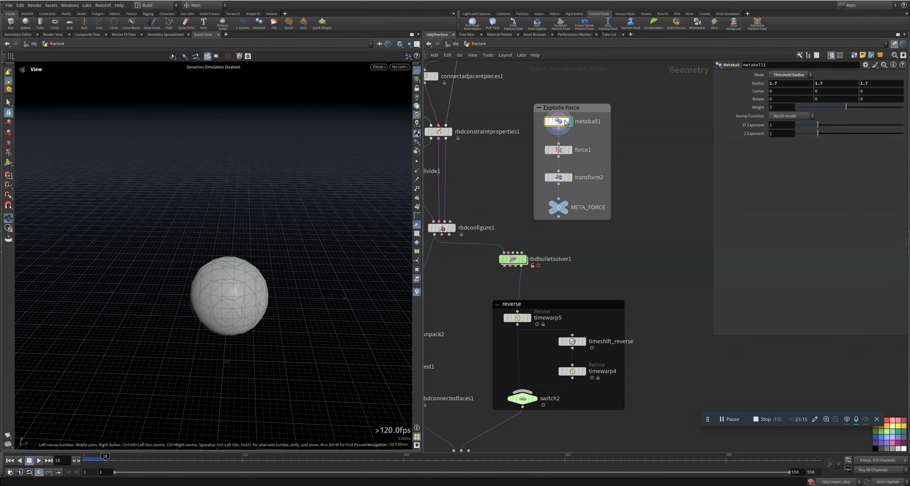
- Review the rest of the Explode Force chain: force1's radial force, transform2's placement and the META_FORCE null
{"action": "left_click", "coordinate": [567, 151]}
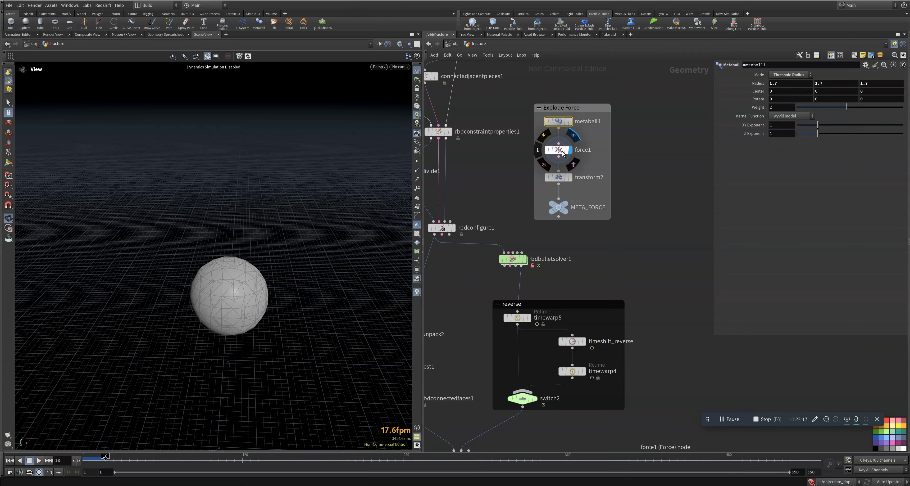
{"action": "left_click", "coordinate": [563, 151]}
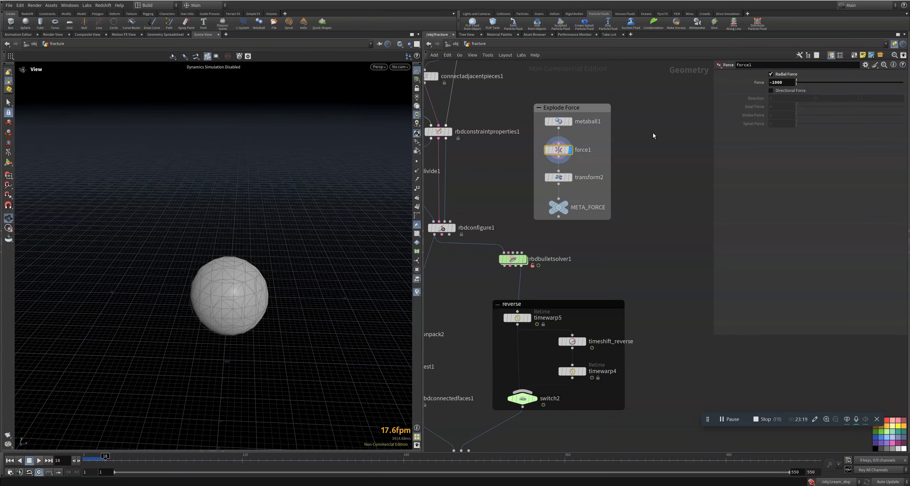
{"action": "left_click", "coordinate": [571, 178]}
{"action": "left_click_drag", "start_coordinate": [398, 248], "coordinate": [246, 164]}
{"action": "left_click", "coordinate": [558, 207]}
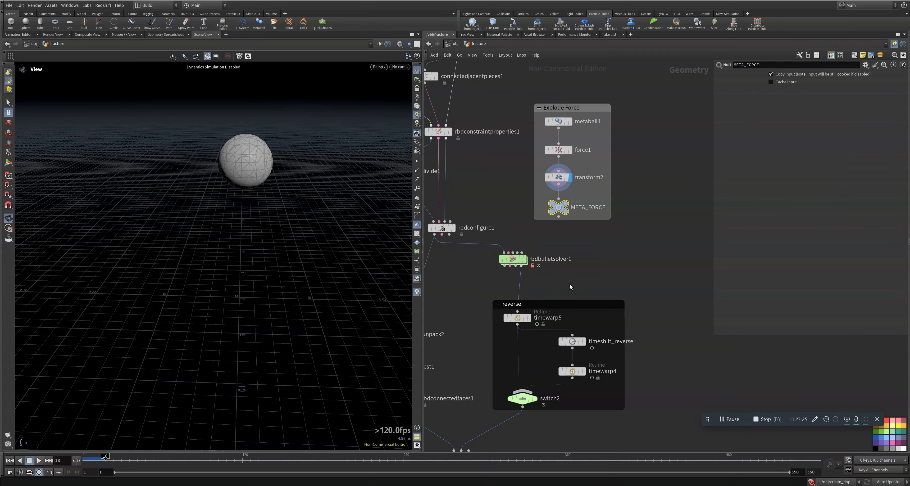
- Go inside rbdbulletsolver1, find its dopnet node and open that dynamics network
{"action": "middle_click_drag", "start_coordinate": [570, 287], "coordinate": [590, 209]}
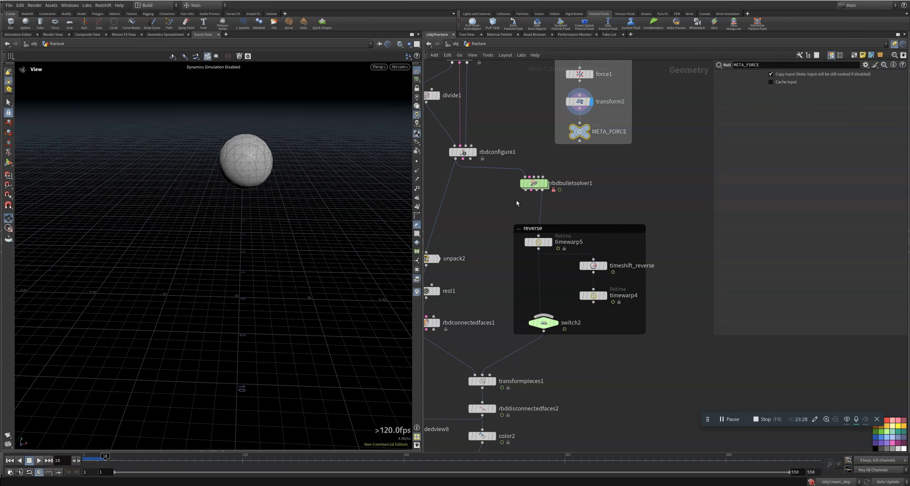
{"action": "double_click", "coordinate": [534, 183]}
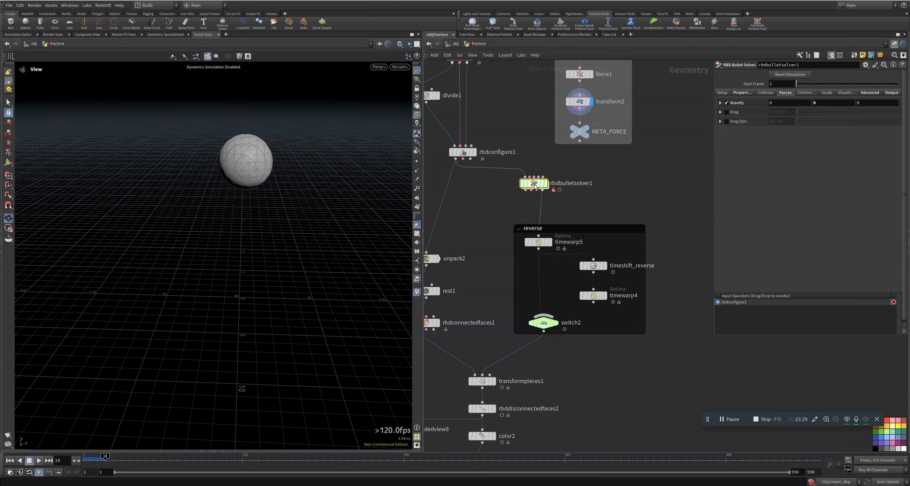
{"action": "scroll", "coordinate": [567, 216], "scroll_direction": "down", "scroll_amount": 12}
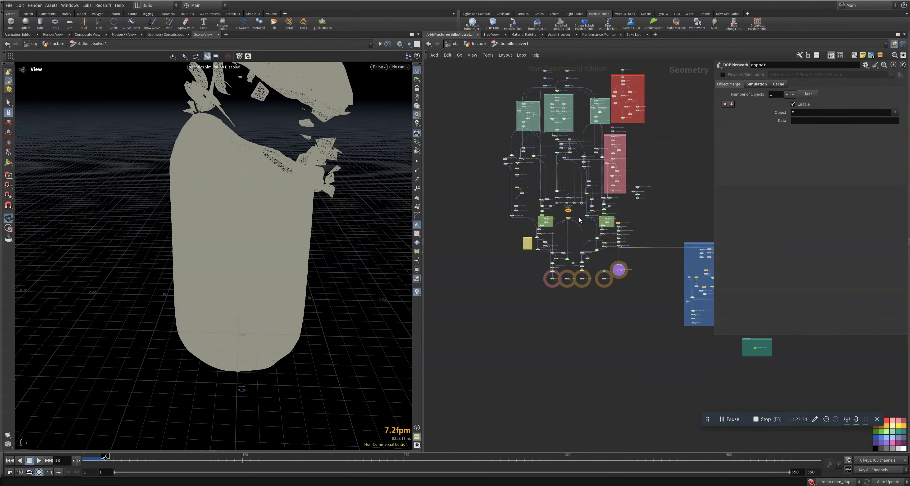
{"action": "scroll", "coordinate": [572, 212], "scroll_direction": "up", "scroll_amount": 5}
{"action": "middle_click_drag", "start_coordinate": [572, 214], "coordinate": [565, 292]}
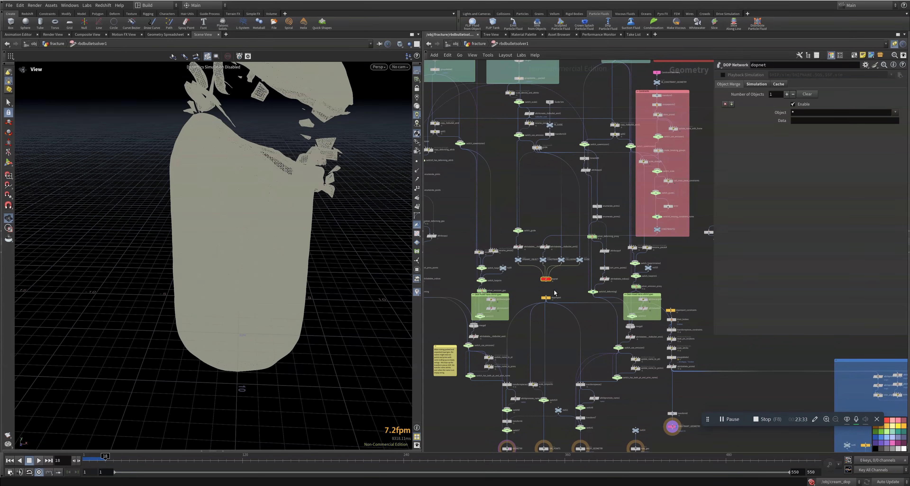
{"action": "scroll", "coordinate": [556, 289], "scroll_direction": "up", "scroll_amount": 5}
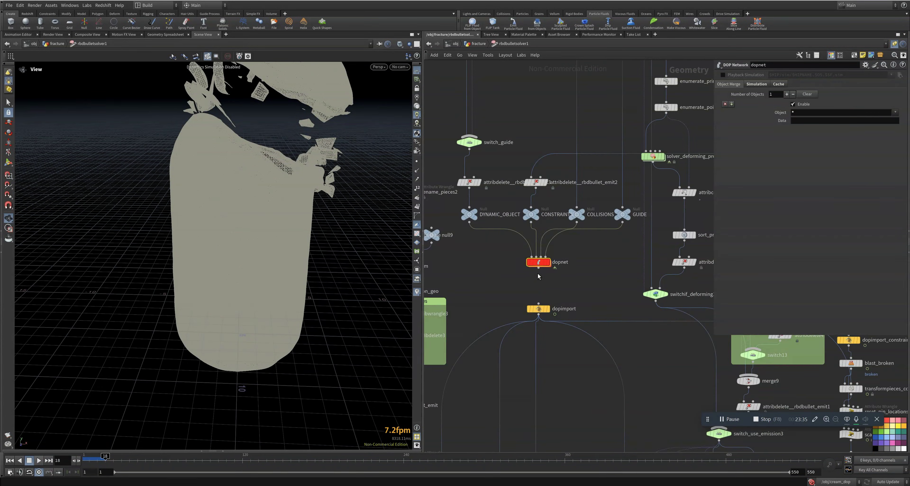
{"action": "double_click", "coordinate": [539, 263]}
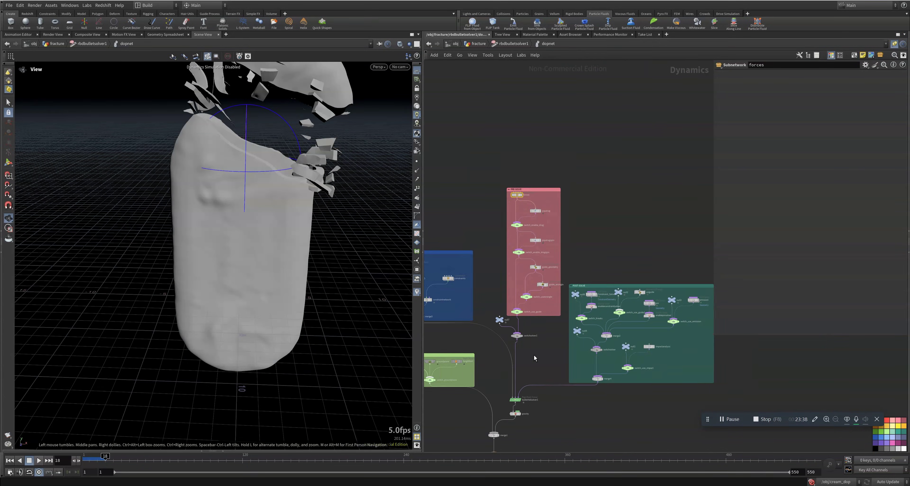
- Open the forces subnetwork in the PRE-SOLVE group and select its chain of POP force nodes
{"action": "scroll", "coordinate": [533, 356], "scroll_direction": "down", "scroll_amount": 5}
{"action": "middle_click_drag", "start_coordinate": [533, 355], "coordinate": [532, 326]}
{"action": "scroll", "coordinate": [525, 257], "scroll_direction": "up", "scroll_amount": 12}
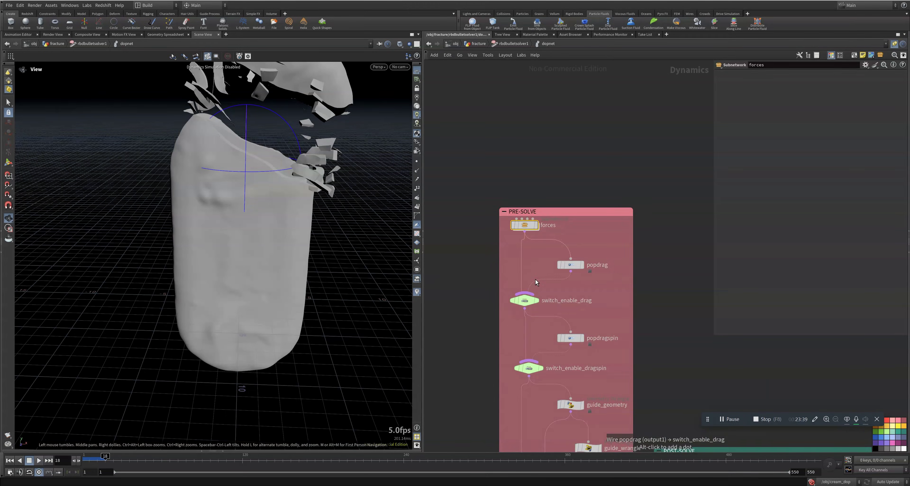
{"action": "double_click", "coordinate": [519, 206]}
{"action": "scroll", "coordinate": [577, 363], "scroll_direction": "down", "scroll_amount": 5}
{"action": "middle_click_drag", "start_coordinate": [622, 389], "coordinate": [592, 320]}
{"action": "left_click_drag", "start_coordinate": [499, 214], "coordinate": [562, 358]}
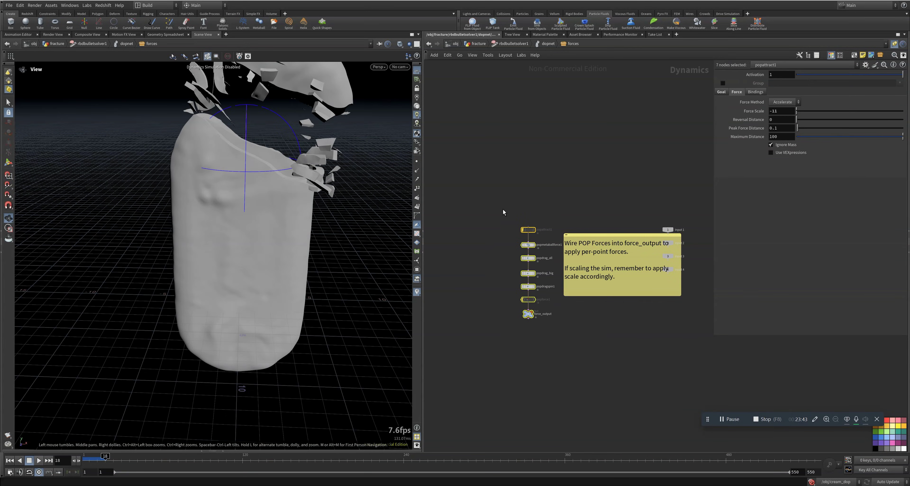
- Examine the force chain from popattract1 down to force_output and orbit around the fractured top
{"action": "scroll", "coordinate": [550, 337], "scroll_direction": "up", "scroll_amount": 3}
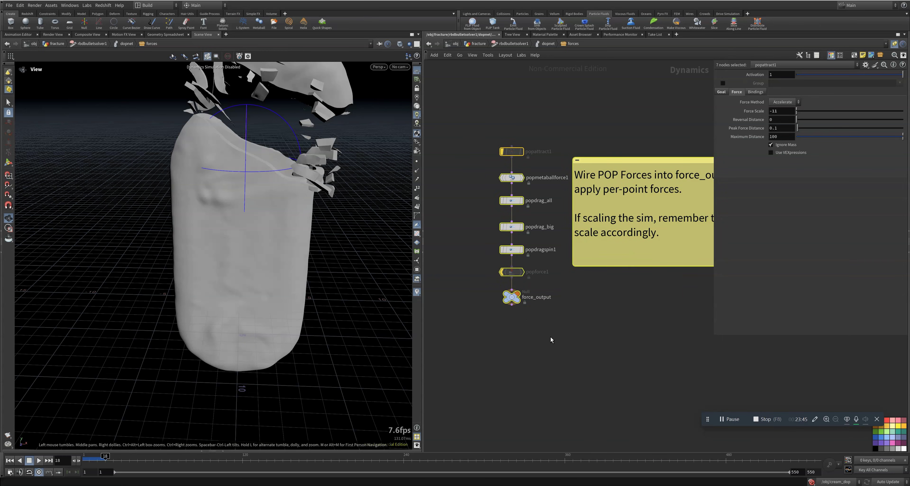
{"action": "left_click", "coordinate": [469, 303]}
{"action": "middle_click_drag", "start_coordinate": [590, 321], "coordinate": [592, 355]}
{"action": "left_click_drag", "start_coordinate": [314, 171], "coordinate": [283, 250]}
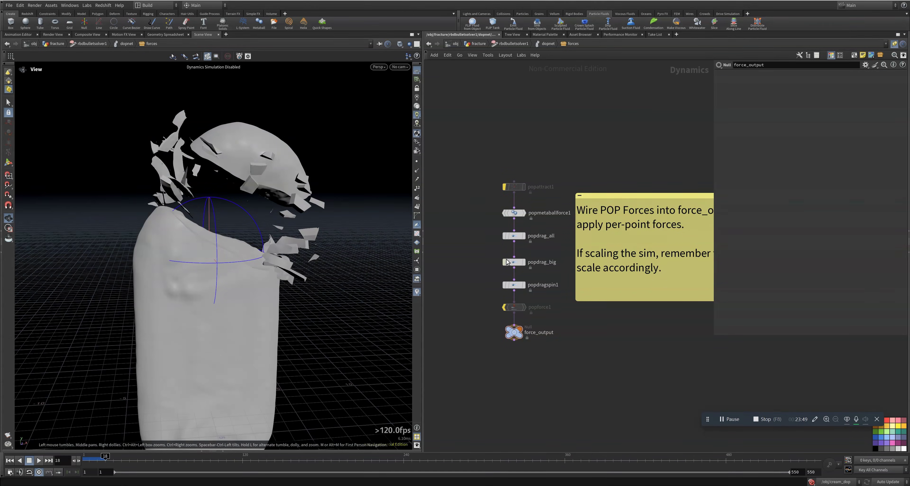
- Inspect popmetaballforce1's activation expression and META_FORCE source path, and go back to frame 1
{"action": "left_click_drag", "start_coordinate": [483, 202], "coordinate": [540, 224]}
{"action": "left_click_drag", "start_coordinate": [484, 202], "coordinate": [547, 222]}
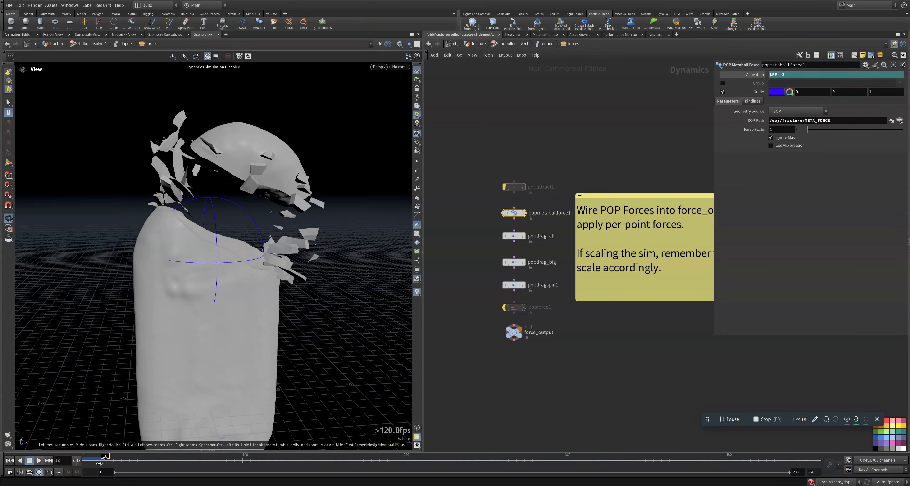
{"action": "mouse_move", "coordinate": [105, 460]}
{"action": "left_mouse_down"}
{"action": "mouse_move", "coordinate": [78, 461]}
{"action": "mouse_move", "coordinate": [86, 461]}
{"action": "left_mouse_up"}
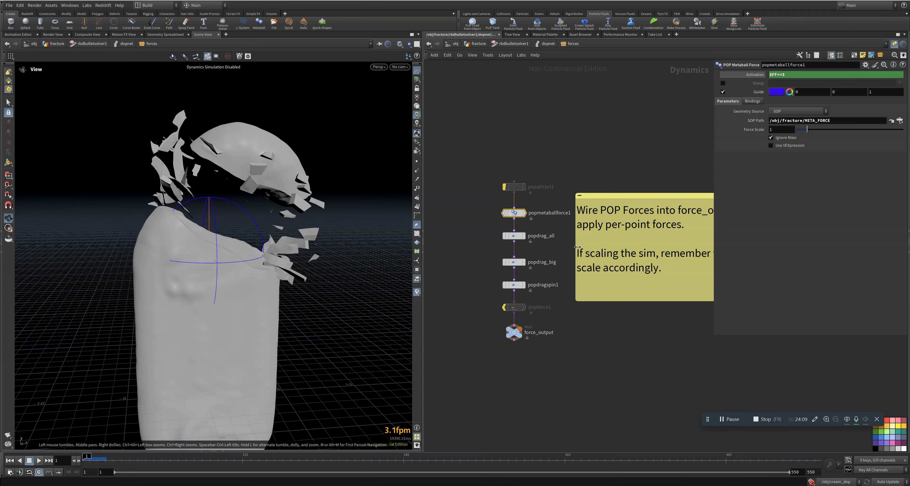
- Examine the settings of the drag nodes popdrag_all, popdrag_big and popdragspin1 in the force chain
{"action": "scroll", "coordinate": [473, 226], "scroll_direction": "up", "scroll_amount": 5}
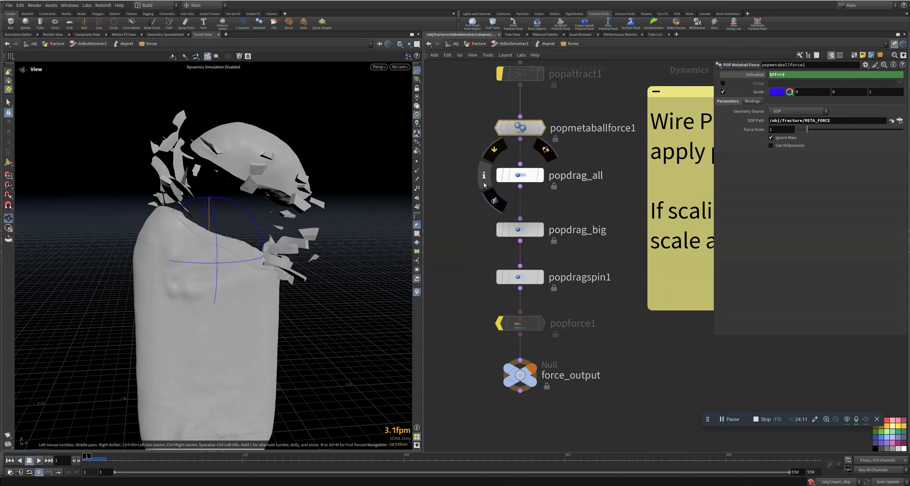
{"action": "left_click", "coordinate": [501, 175]}
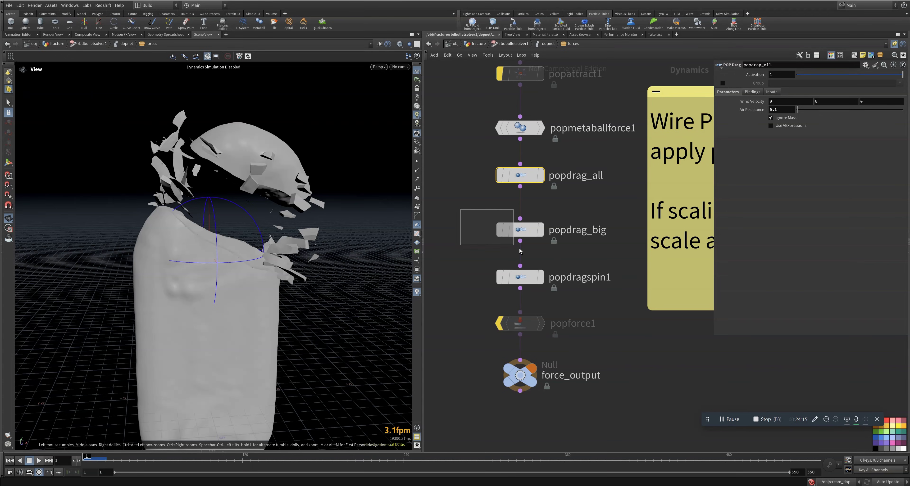
{"action": "left_click", "coordinate": [562, 234]}
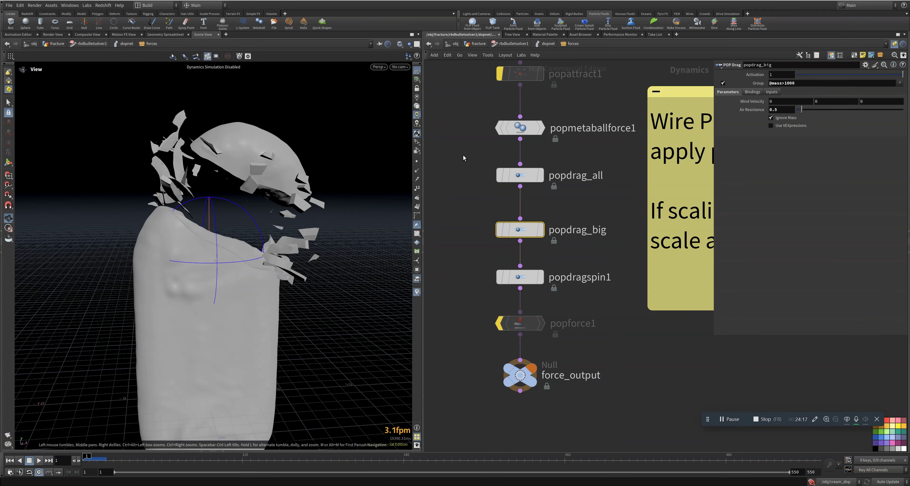
{"action": "left_click", "coordinate": [508, 179]}
{"action": "left_click", "coordinate": [506, 238]}
{"action": "left_click_drag", "start_coordinate": [461, 258], "coordinate": [589, 306]}
{"action": "middle_click_drag", "start_coordinate": [590, 307], "coordinate": [594, 242]}
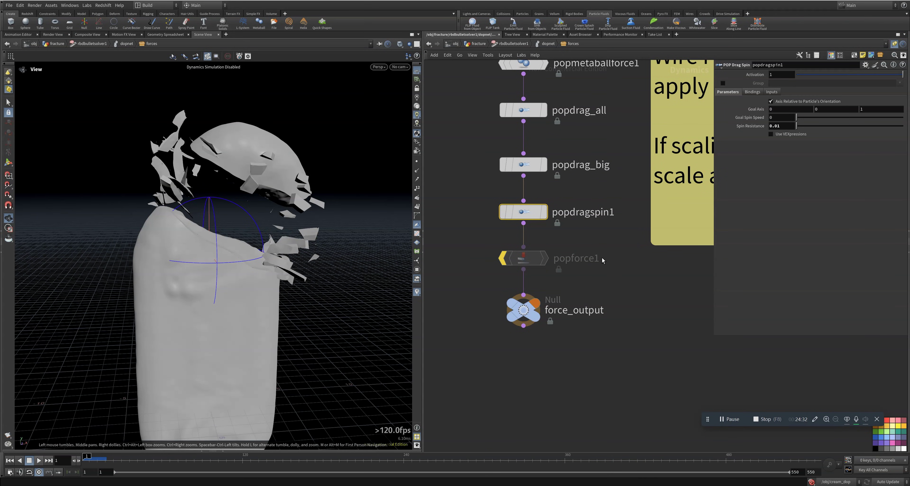
- Return to the fracture network, play the rbdbulletsolver1 simulation and scrub to frame 28
{"action": "scroll", "coordinate": [595, 256], "scroll_direction": "down", "scroll_amount": 3}
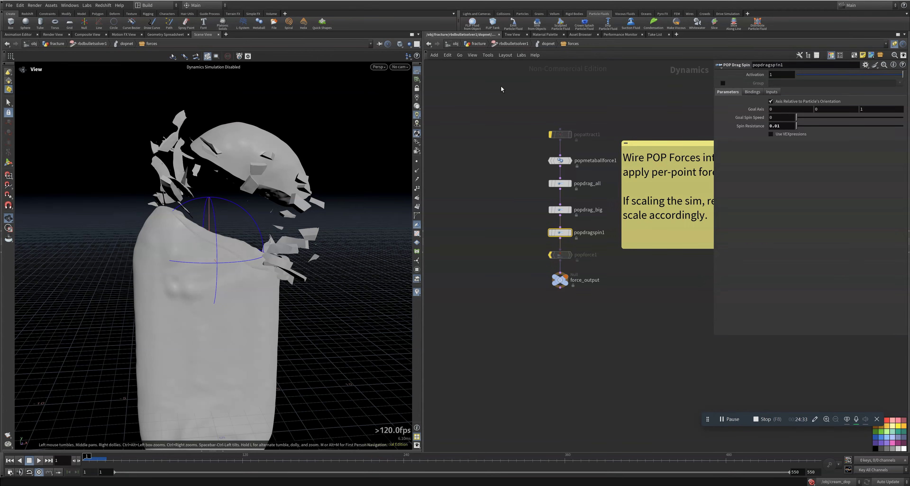
{"action": "left_click", "coordinate": [478, 44]}
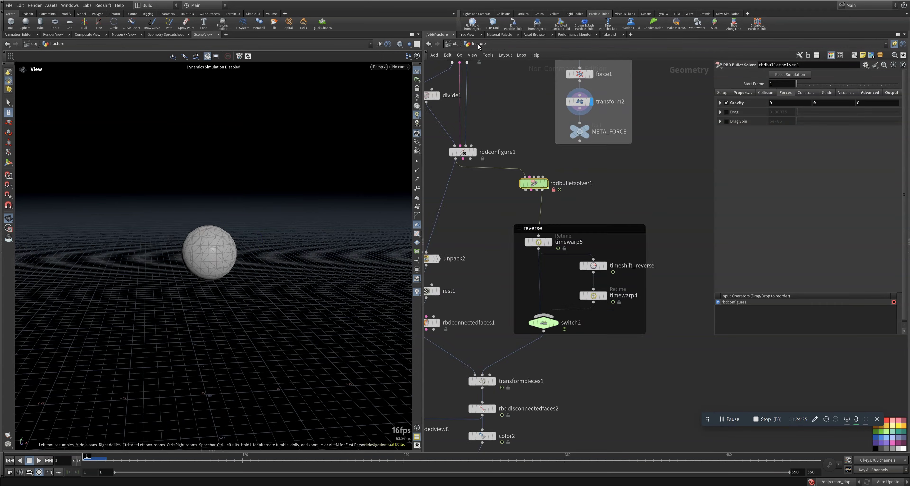
{"action": "left_click", "coordinate": [39, 460]}
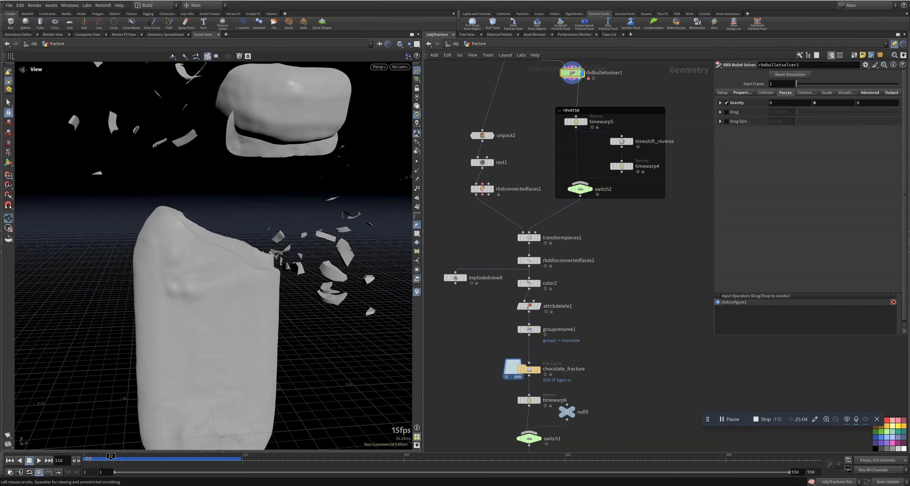
{"action": "left_click_drag", "start_coordinate": [156, 464], "coordinate": [120, 471]}
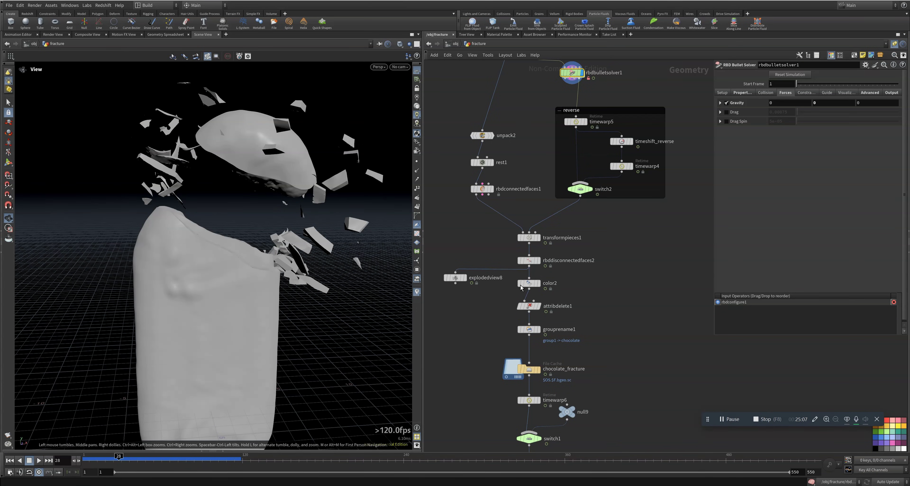
- Display timewarp5 in the reverse group, inspect its retime settings and scrub to frame 22
{"action": "middle_click_drag", "start_coordinate": [631, 103], "coordinate": [632, 131]}
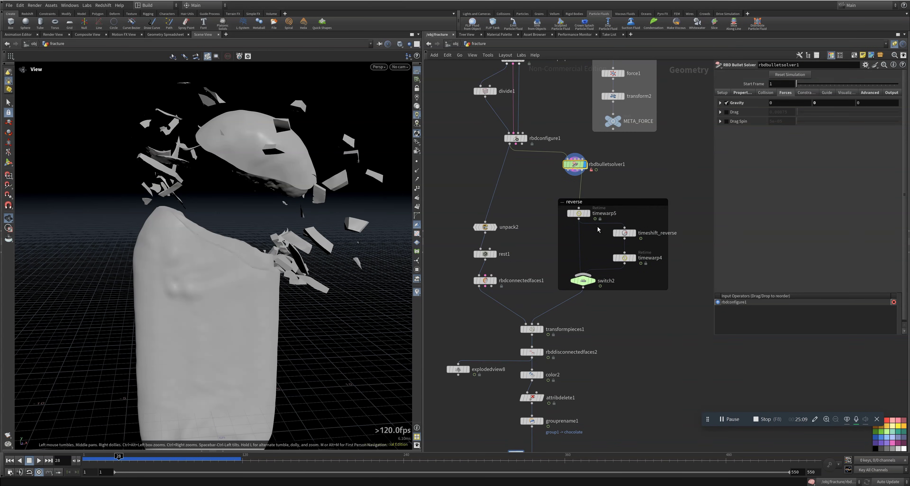
{"action": "scroll", "coordinate": [590, 106], "scroll_direction": "up", "scroll_amount": 3}
{"action": "left_click", "coordinate": [580, 201]}
{"action": "left_click", "coordinate": [568, 202]}
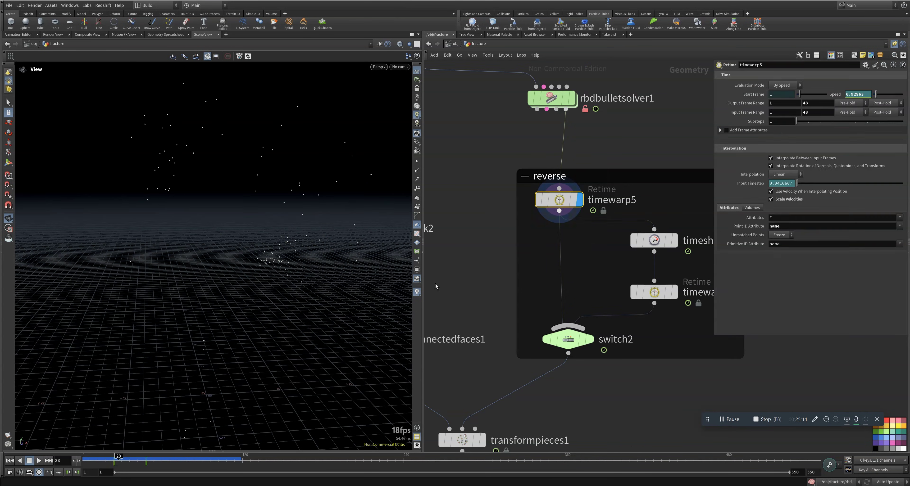
{"action": "mouse_move", "coordinate": [113, 461]}
{"action": "left_mouse_down"}
{"action": "mouse_move", "coordinate": [87, 461]}
{"action": "mouse_move", "coordinate": [111, 461]}
{"action": "left_mouse_up"}
{"action": "middle_click_drag", "start_coordinate": [597, 297], "coordinate": [585, 278]}
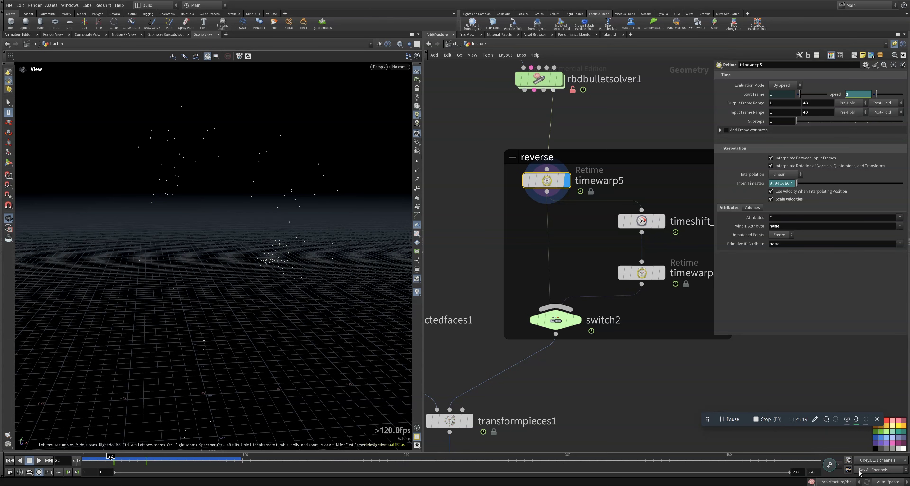
- View timewarp5's Speed curve in the Animation Editor, framing the whole curve, and close the editor
{"action": "left_click", "coordinate": [848, 470]}
{"action": "left_click_drag", "start_coordinate": [637, 300], "coordinate": [373, 135]}
{"action": "key", "text": "h"}
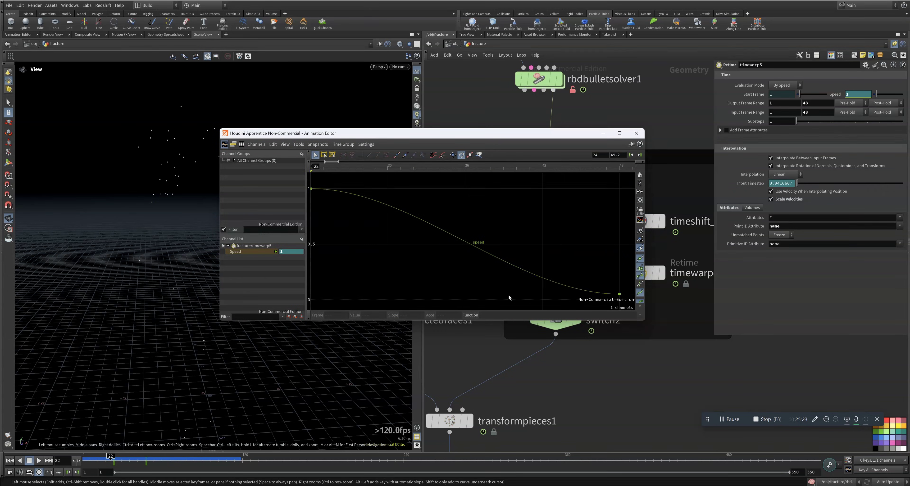
{"action": "key", "text": "Up"}
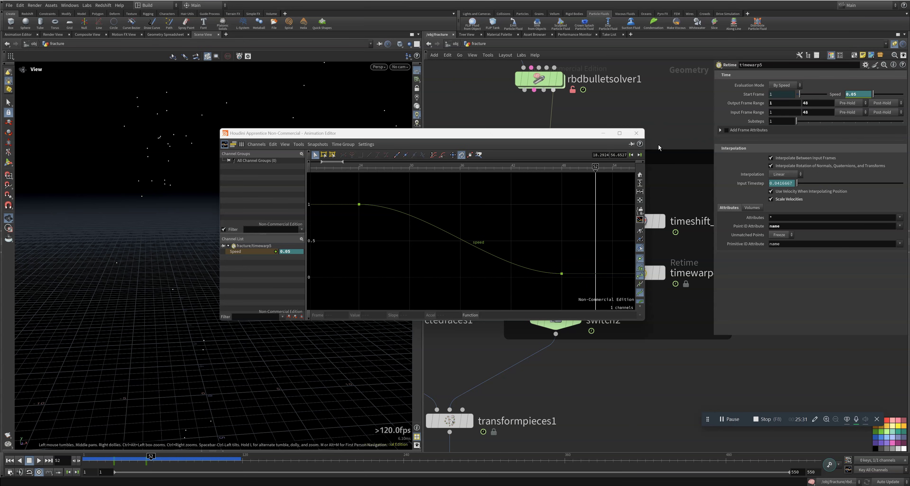
{"action": "left_click", "coordinate": [636, 132]}
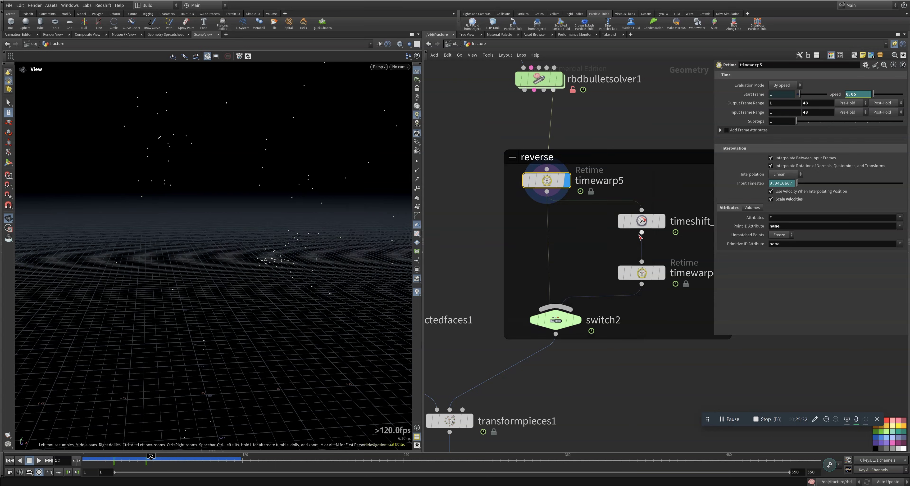
- Display timeshift_reverse, scrub back to frame 7 and examine its Frame expression
{"action": "left_click", "coordinate": [651, 226]}
{"action": "scroll", "coordinate": [602, 243], "scroll_direction": "down", "scroll_amount": 3}
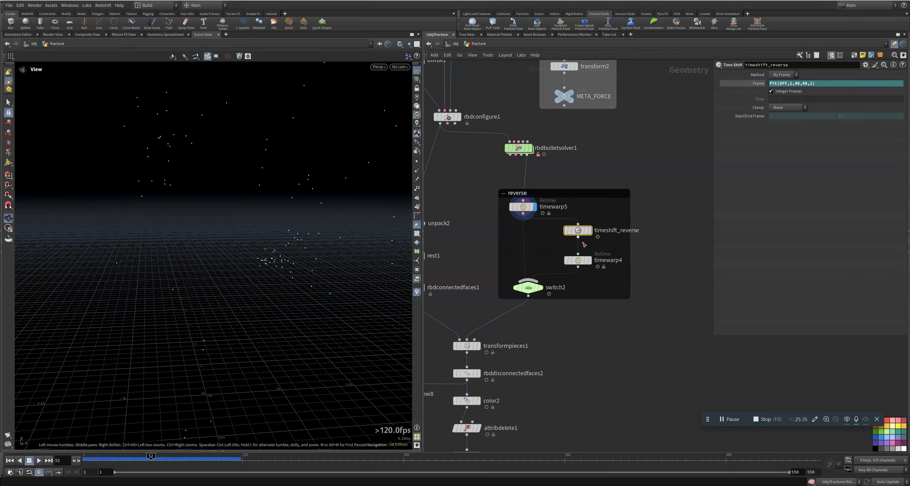
{"action": "left_click", "coordinate": [590, 230]}
{"action": "mouse_move", "coordinate": [128, 457]}
{"action": "left_mouse_down"}
{"action": "mouse_move", "coordinate": [73, 461]}
{"action": "mouse_move", "coordinate": [144, 461]}
{"action": "mouse_move", "coordinate": [90, 461]}
{"action": "left_mouse_up"}
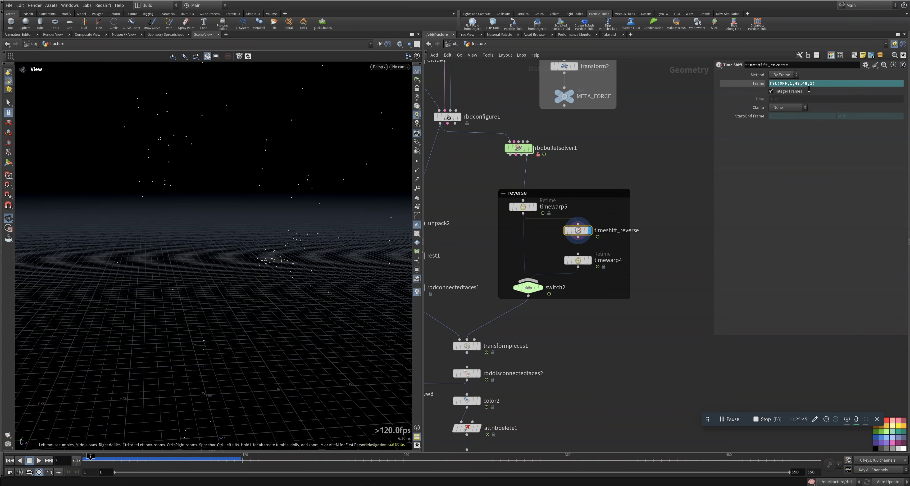
{"action": "left_click", "coordinate": [827, 85]}
{"action": "scroll", "coordinate": [579, 269], "scroll_direction": "up", "scroll_amount": 2}
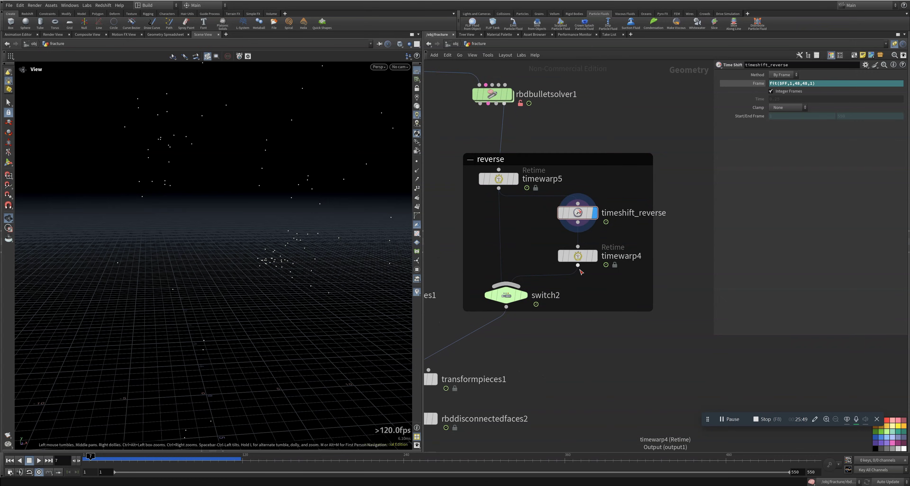
- Display timewarp4, review its output and input frame ranges, and check the points at frames 1 and 103
{"action": "left_click", "coordinate": [596, 260]}
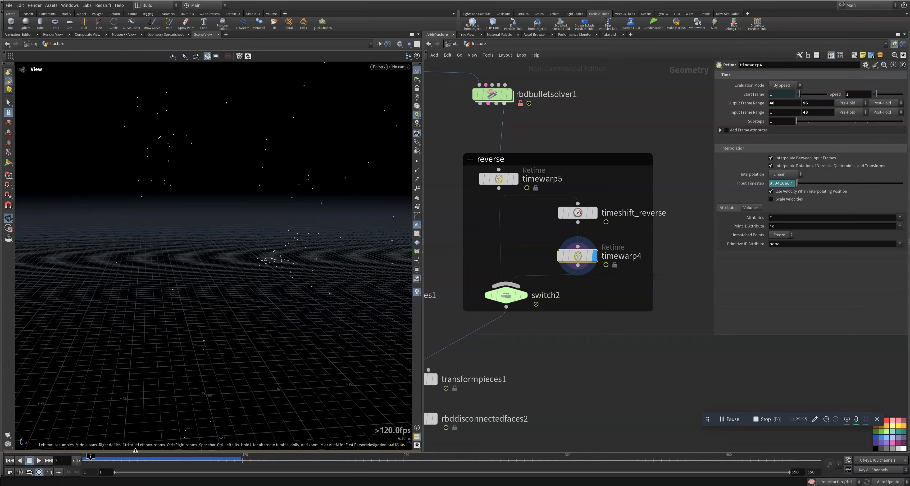
{"action": "left_click_drag", "start_coordinate": [116, 463], "coordinate": [76, 470]}
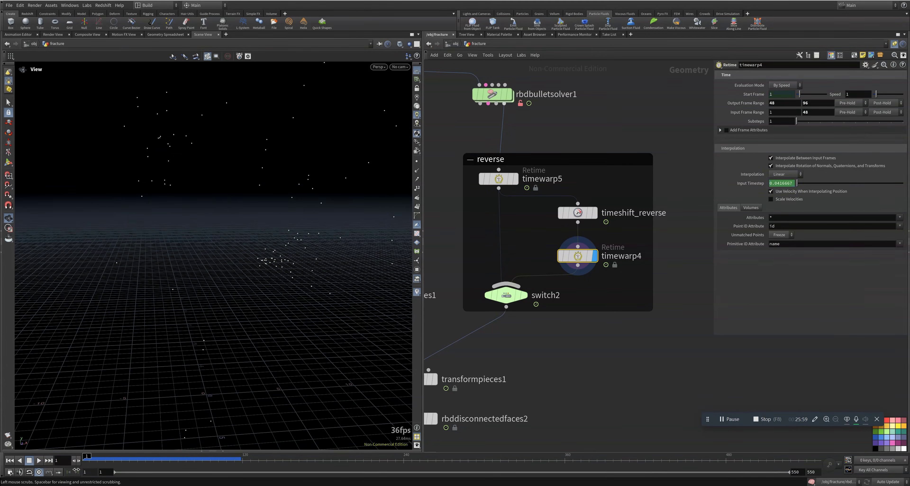
{"action": "left_click", "coordinate": [219, 460]}
- Display switch2 at the end of the reverse group and inspect its Select Input setting
{"action": "left_click", "coordinate": [524, 296]}
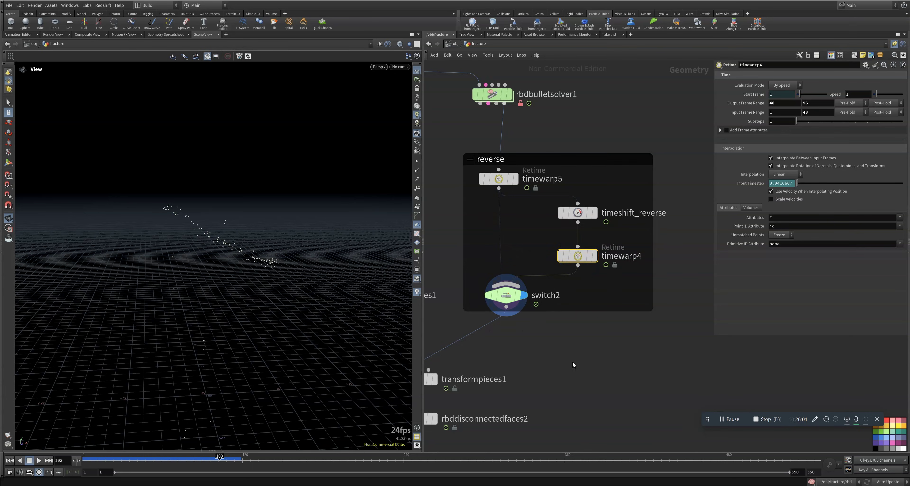
{"action": "scroll", "coordinate": [572, 367], "scroll_direction": "down", "scroll_amount": 5}
{"action": "middle_click_drag", "start_coordinate": [572, 374], "coordinate": [620, 236]}
{"action": "left_click", "coordinate": [587, 206]}
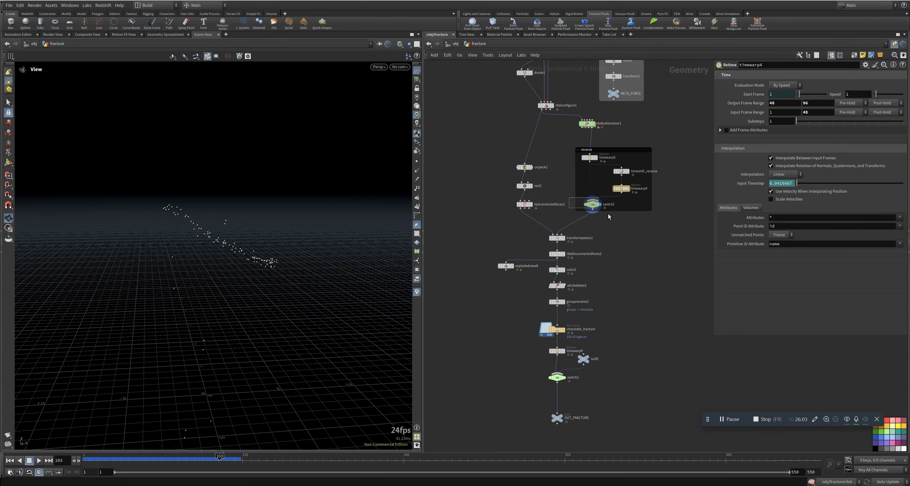
{"action": "scroll", "coordinate": [590, 227], "scroll_direction": "up", "scroll_amount": 4}
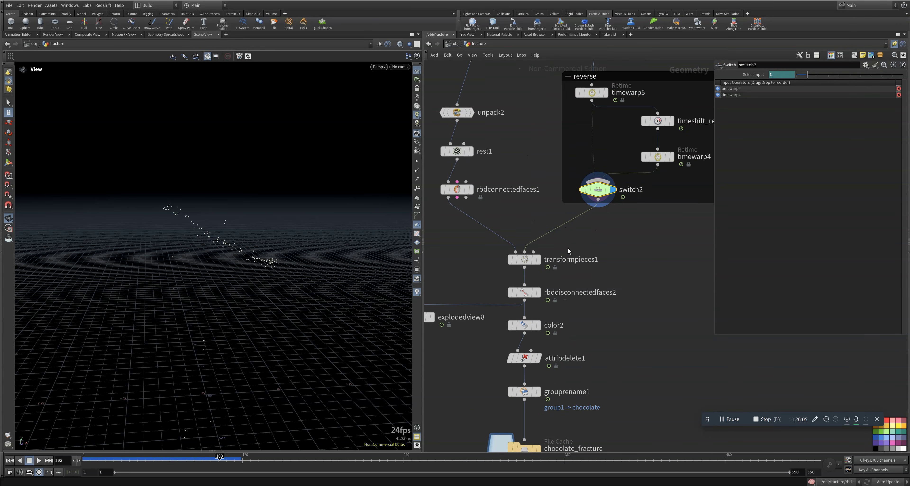
- Display transformpieces1, check its name-attribute matching and scrub back to frame 29
{"action": "left_click", "coordinate": [538, 260]}
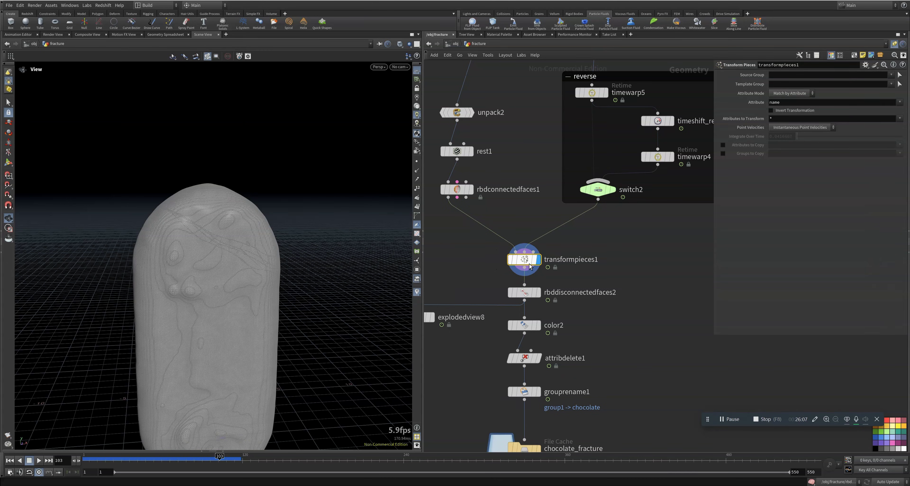
{"action": "left_click_drag", "start_coordinate": [198, 456], "coordinate": [121, 456]}
{"action": "scroll", "coordinate": [520, 163], "scroll_direction": "down", "scroll_amount": 4}
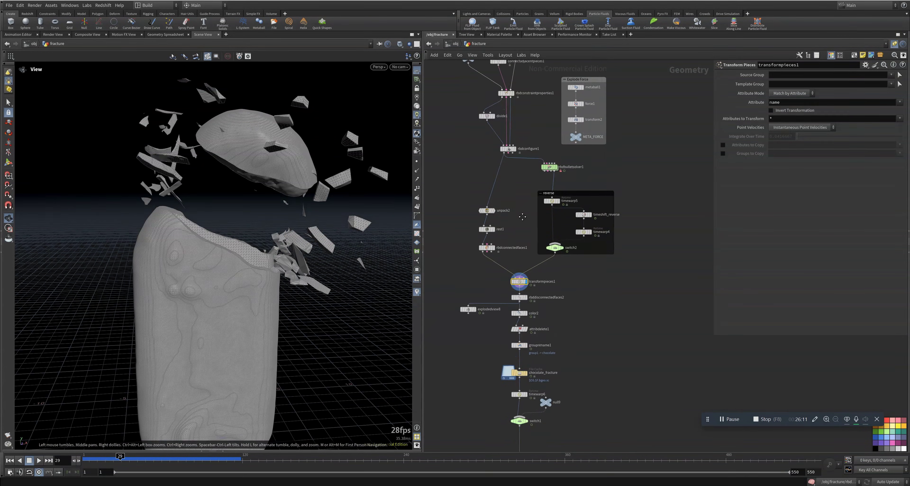
- Inspect rbdconfigure1, and display unpack2 to view the unpacked geometry at frame 55
{"action": "left_click", "coordinate": [510, 168]}
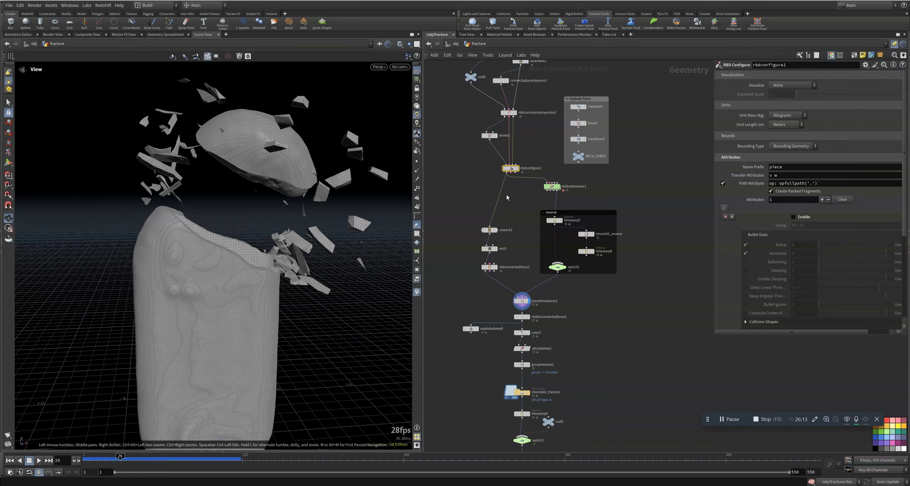
{"action": "scroll", "coordinate": [506, 290], "scroll_direction": "up", "scroll_amount": 4}
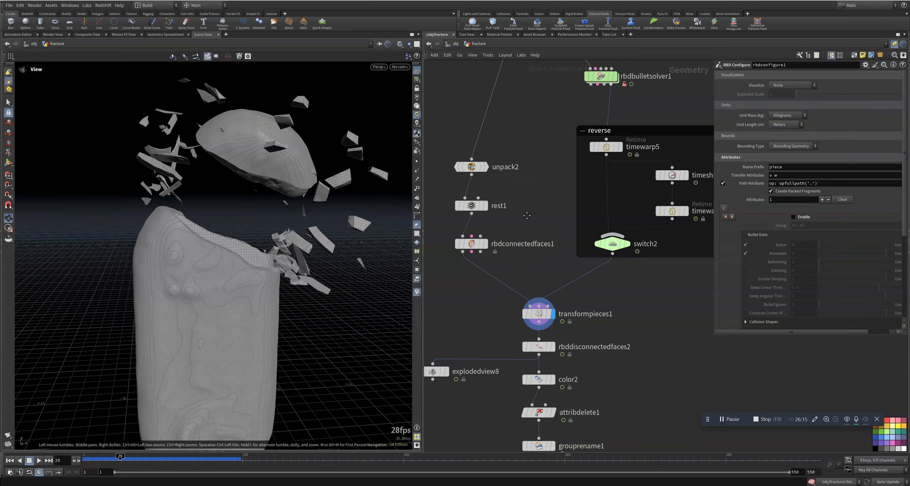
{"action": "middle_click_drag", "start_coordinate": [527, 216], "coordinate": [550, 193]}
{"action": "left_click", "coordinate": [508, 147]}
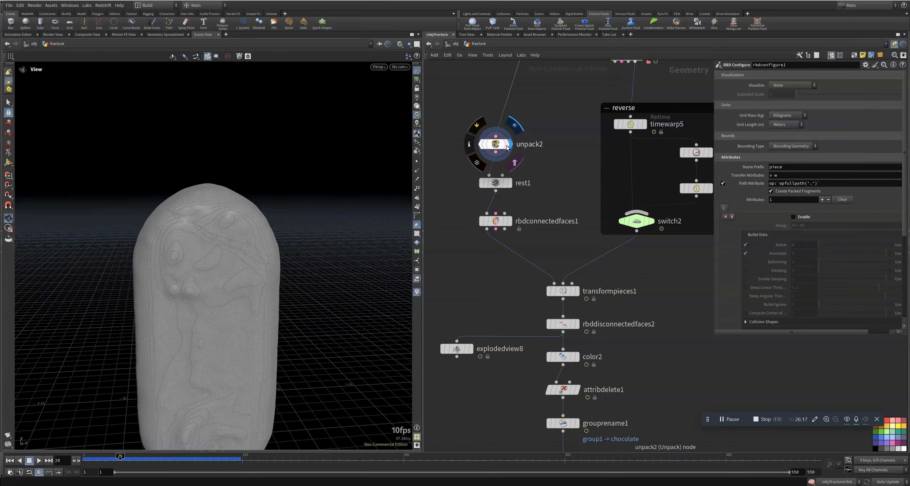
{"action": "left_click", "coordinate": [501, 145]}
{"action": "left_click_drag", "start_coordinate": [121, 459], "coordinate": [155, 460]}
- Display rest1 and review its rest attribute, and examine rbdconnectedfaces1's connected-face settings
{"action": "left_click", "coordinate": [509, 184]}
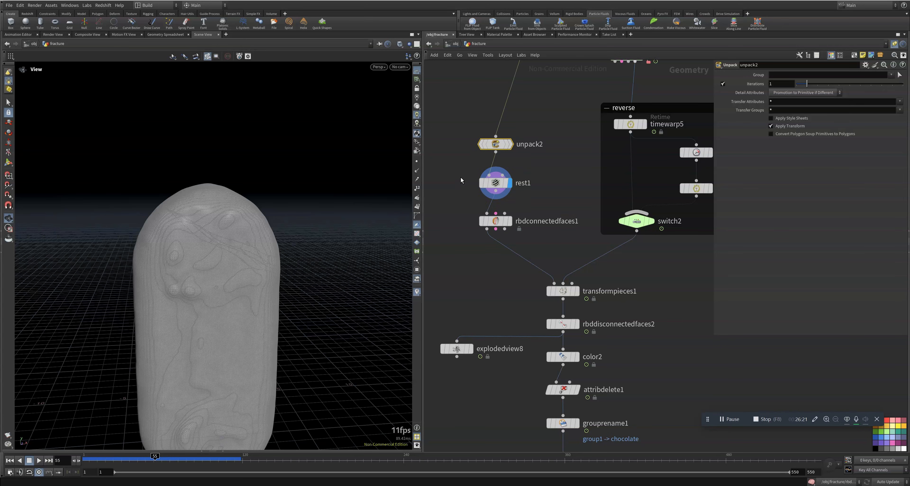
{"action": "left_click_drag", "start_coordinate": [460, 178], "coordinate": [550, 204]}
{"action": "middle_click_drag", "start_coordinate": [563, 214], "coordinate": [587, 182]}
{"action": "scroll", "coordinate": [538, 198], "scroll_direction": "up", "scroll_amount": 3}
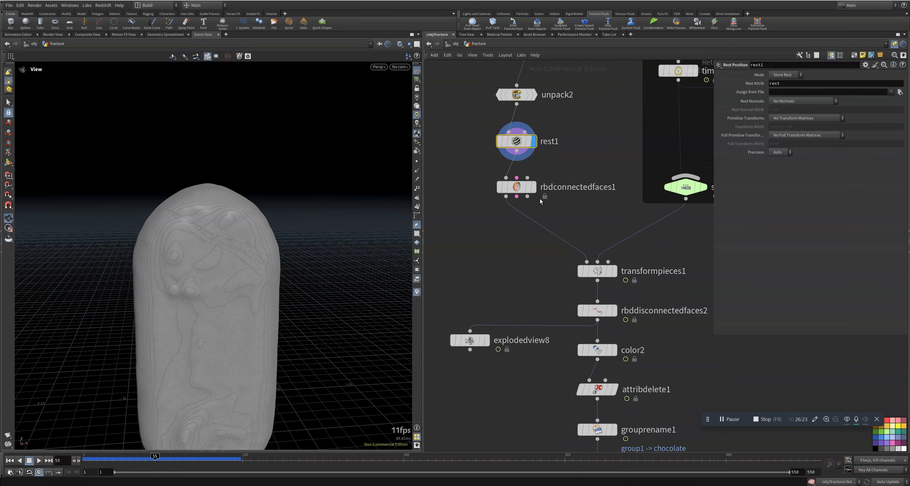
{"action": "left_click", "coordinate": [512, 186]}
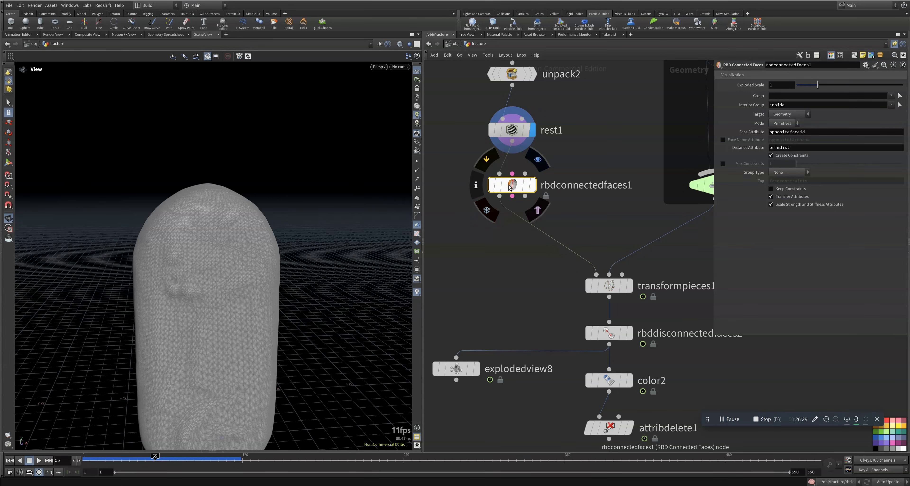
{"action": "left_click_drag", "start_coordinate": [452, 171], "coordinate": [579, 209]}
- Examine rbddisconnectedfaces2's face attribute, distance threshold and mode below transformpieces1
{"action": "left_click_drag", "start_coordinate": [574, 326], "coordinate": [676, 364]}
{"action": "middle_click_drag", "start_coordinate": [706, 369], "coordinate": [634, 357]}
{"action": "left_click_drag", "start_coordinate": [466, 293], "coordinate": [611, 350]}
{"action": "middle_click_drag", "start_coordinate": [607, 360], "coordinate": [655, 285]}
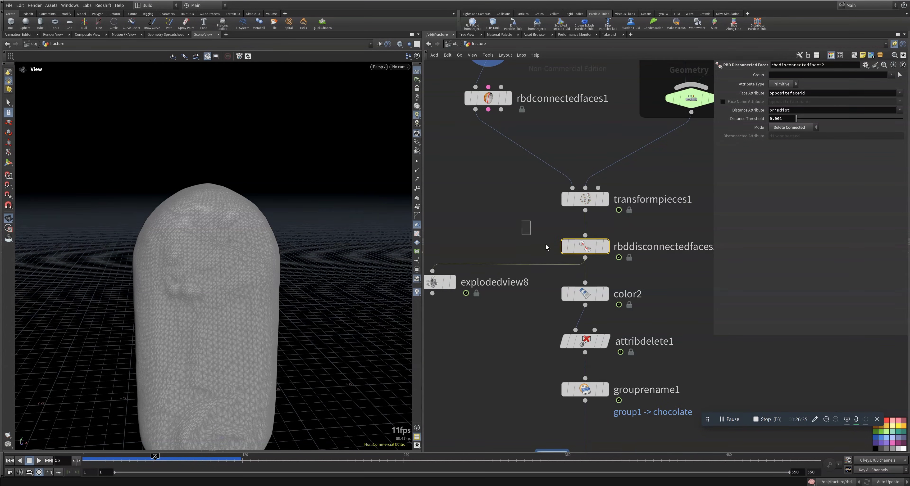
- Display explodedview8, scrub to frame 1 to view the separated pieces, and switch the display to rbddisconnectedfaces2
{"action": "middle_click_drag", "start_coordinate": [470, 328], "coordinate": [559, 321]}
{"action": "left_click", "coordinate": [541, 277]}
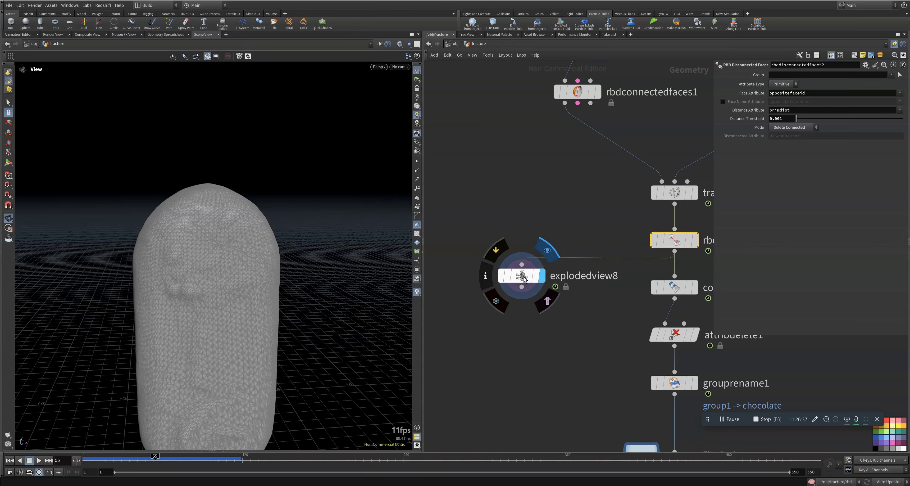
{"action": "left_click", "coordinate": [522, 277]}
{"action": "left_click_drag", "start_coordinate": [134, 459], "coordinate": [74, 462]}
{"action": "left_click", "coordinate": [695, 241]}
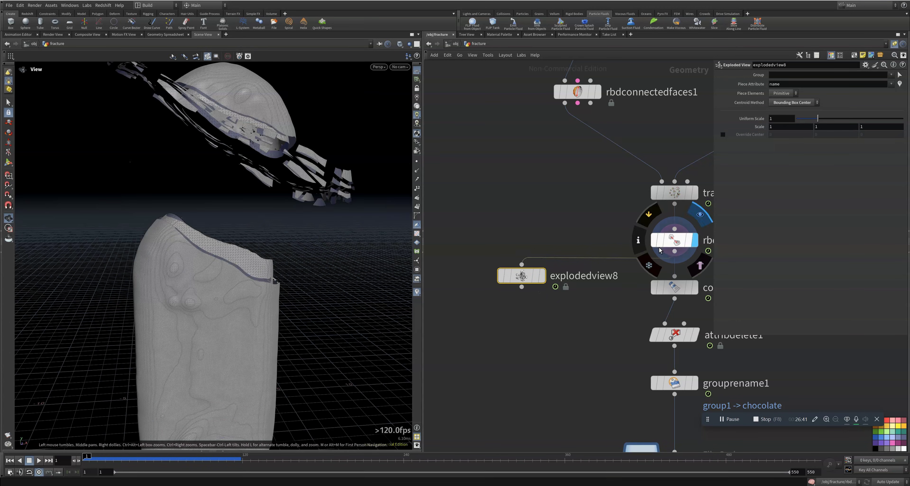
- Scrub to frame 8, display explodedview8, and step back to frame 3 to view the separated pieces
{"action": "mouse_move", "coordinate": [90, 460]}
{"action": "left_mouse_down"}
{"action": "mouse_move", "coordinate": [117, 462]}
{"action": "mouse_move", "coordinate": [87, 459]}
{"action": "left_mouse_up"}
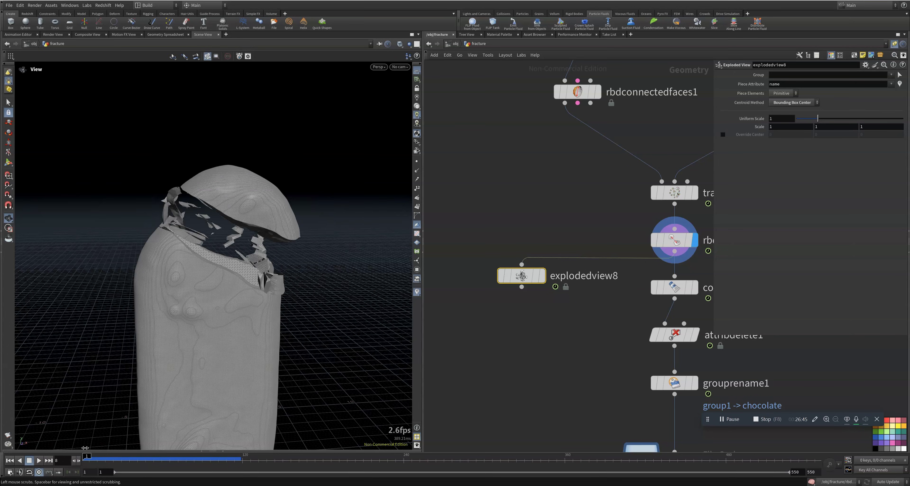
{"action": "left_click", "coordinate": [546, 282]}
{"action": "left_click_drag", "start_coordinate": [233, 276], "coordinate": [238, 241]}
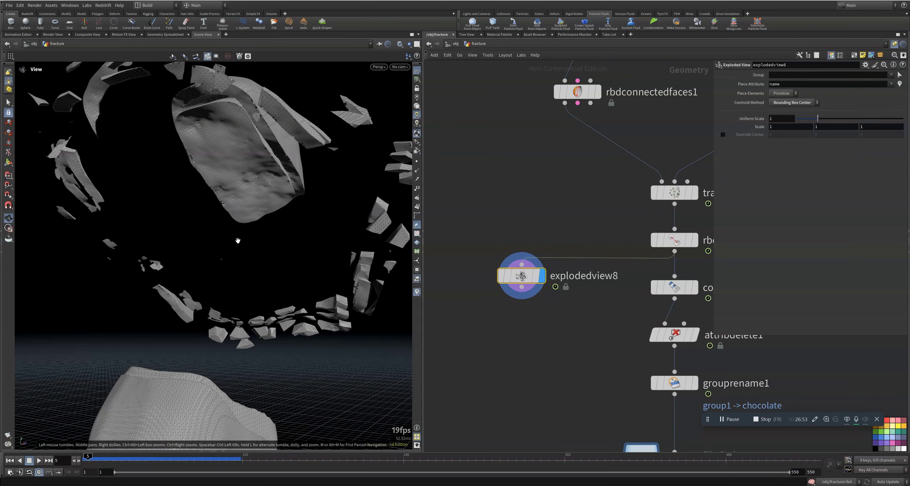
{"action": "key", "text": "Left"}
{"action": "key", "text": "Left"}
{"action": "key", "text": "Left"}
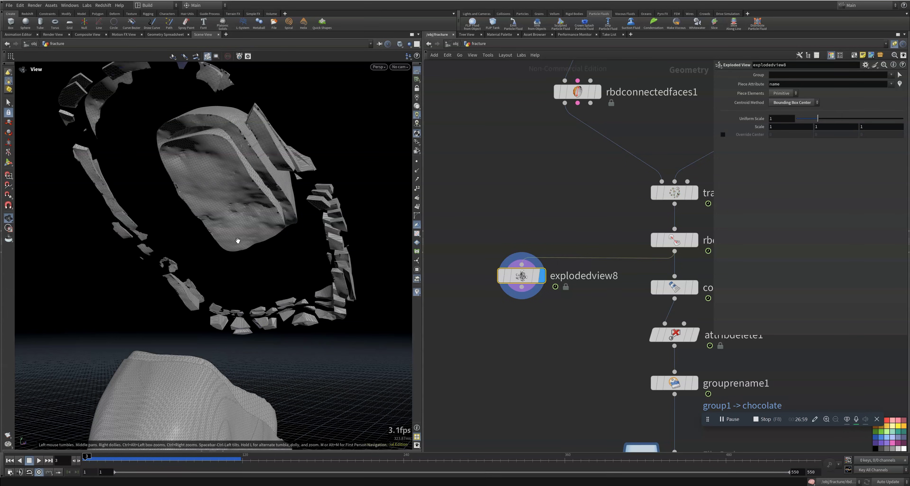
- Examine the exploded chocolate shell and ice cream pieces up close and as a whole from several angles
{"action": "left_click_drag", "start_coordinate": [138, 189], "coordinate": [204, 158]}
{"action": "right_click_drag", "start_coordinate": [190, 148], "coordinate": [290, 133]}
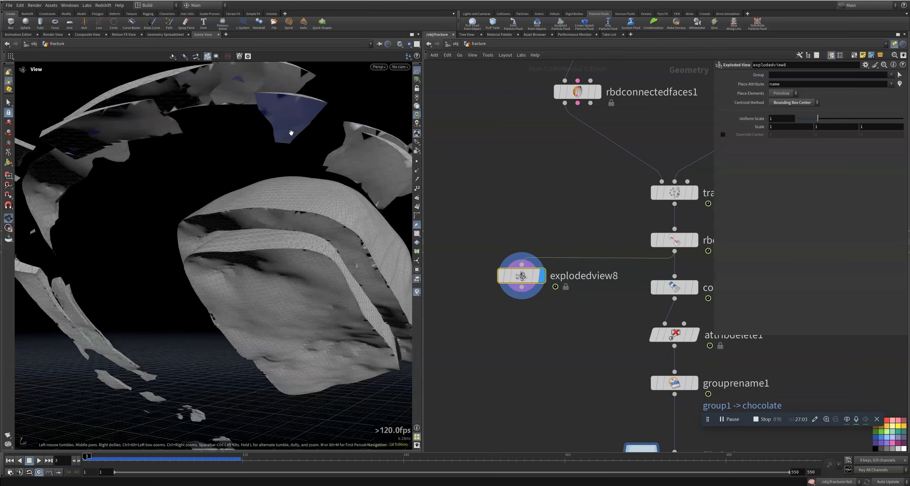
{"action": "left_click_drag", "start_coordinate": [290, 133], "coordinate": [291, 138]}
{"action": "middle_click_drag", "start_coordinate": [291, 137], "coordinate": [250, 201]}
{"action": "right_click_drag", "start_coordinate": [250, 201], "coordinate": [226, 313]}
{"action": "middle_click_drag", "start_coordinate": [226, 312], "coordinate": [146, 237]}
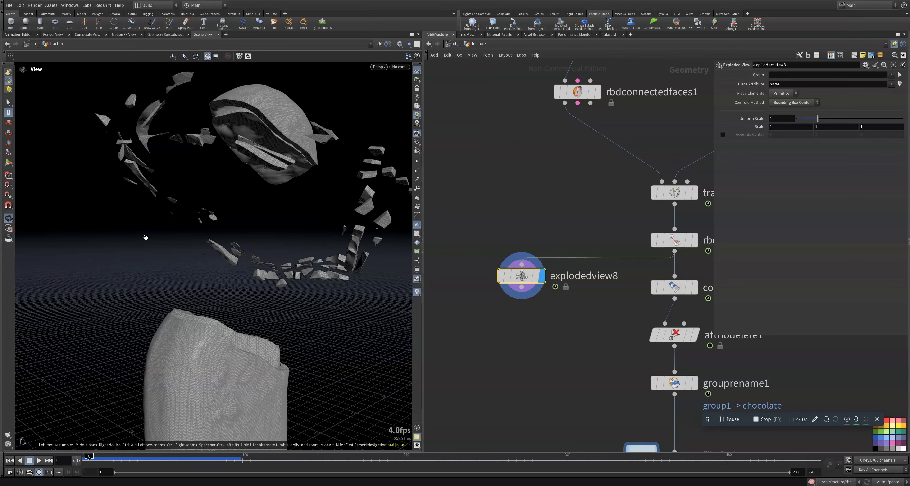
{"action": "middle_click_drag", "start_coordinate": [245, 219], "coordinate": [243, 202]}
{"action": "right_click_drag", "start_coordinate": [244, 201], "coordinate": [223, 221]}
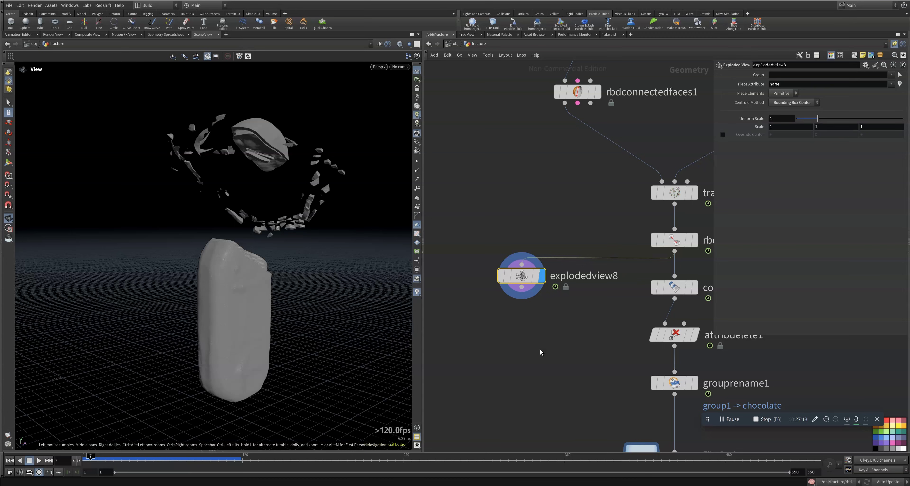
- Return to frame 1 and review rbddisconnectedfaces2's settings alongside the exploded pieces
{"action": "left_click_drag", "start_coordinate": [270, 242], "coordinate": [219, 267]}
{"action": "middle_click_drag", "start_coordinate": [219, 267], "coordinate": [178, 287]}
{"action": "left_click", "coordinate": [9, 461]}
{"action": "middle_click_drag", "start_coordinate": [567, 159], "coordinate": [532, 204]}
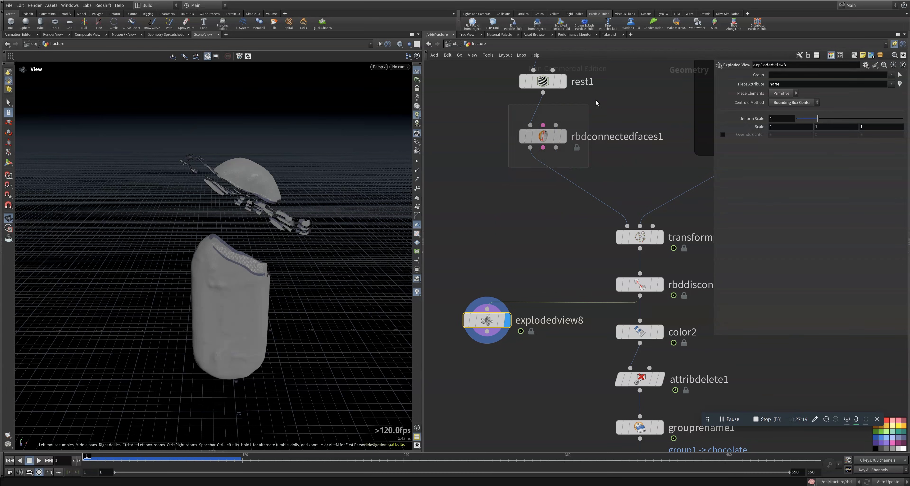
{"action": "left_click_drag", "start_coordinate": [595, 100], "coordinate": [596, 100]}
{"action": "left_click_drag", "start_coordinate": [572, 257], "coordinate": [674, 306]}
{"action": "middle_click_drag", "start_coordinate": [556, 260], "coordinate": [554, 243]}
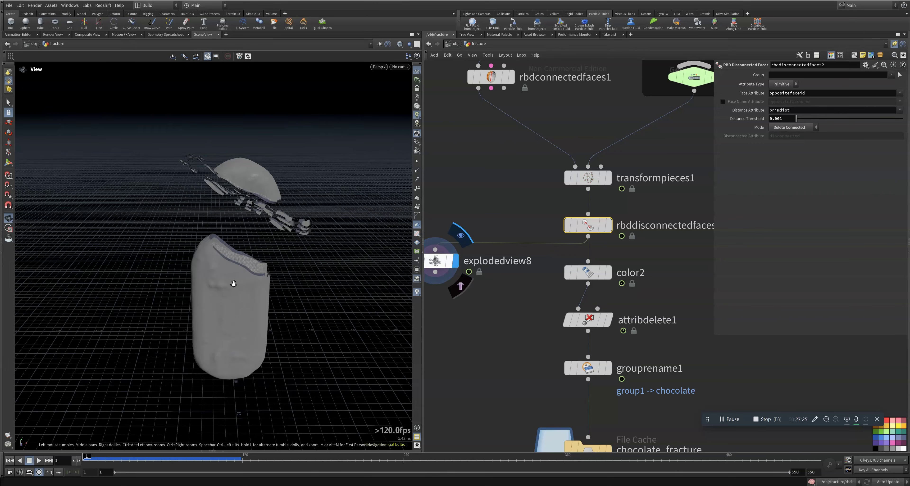
{"action": "right_click_drag", "start_coordinate": [233, 282], "coordinate": [298, 252]}
{"action": "middle_click_drag", "start_coordinate": [284, 248], "coordinate": [260, 266]}
{"action": "left_click_drag", "start_coordinate": [260, 266], "coordinate": [269, 255]}
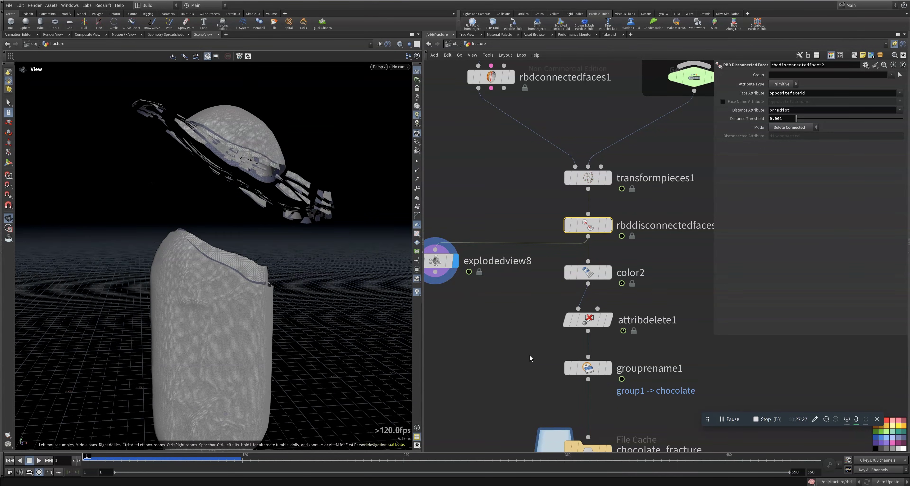
- Inspect timewarp6's evaluation mode, frame shift and input frame range below the chocolate_fracture file cache
{"action": "key", "text": "h"}
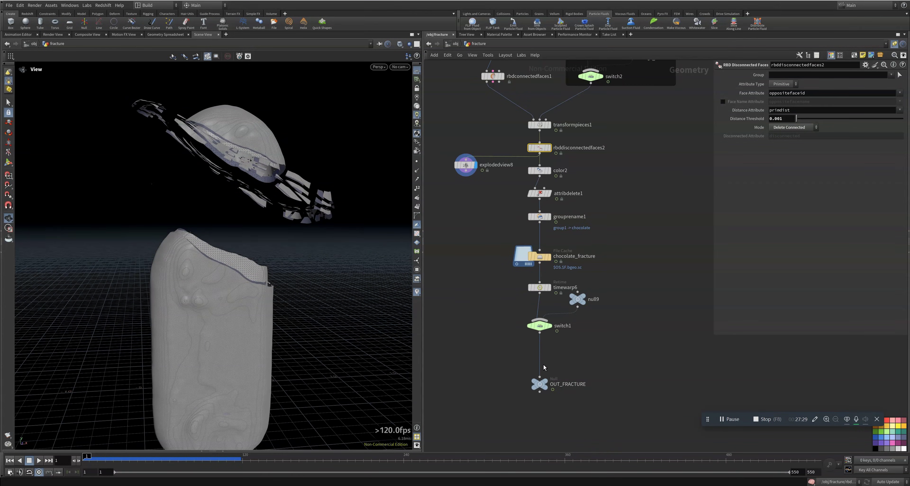
{"action": "left_click", "coordinate": [540, 288]}
{"action": "middle_click_drag", "start_coordinate": [605, 346], "coordinate": [608, 297]}
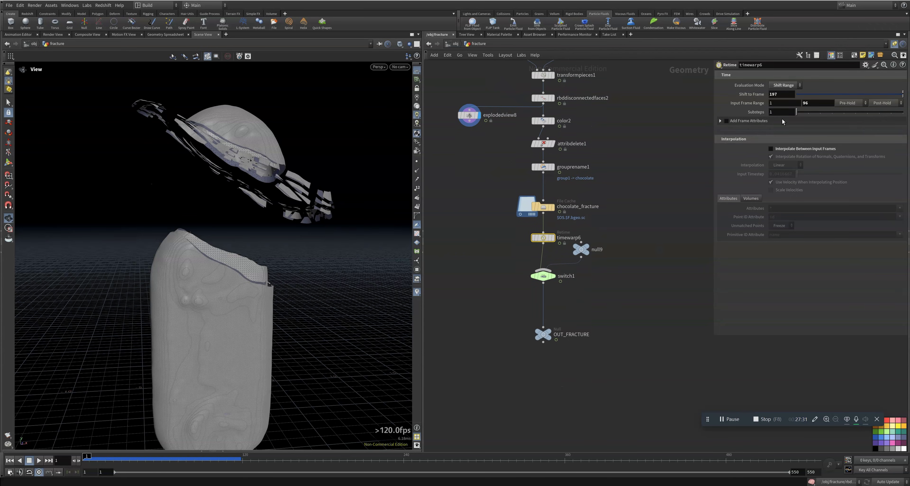
{"action": "scroll", "coordinate": [559, 354], "scroll_direction": "up", "scroll_amount": 3}
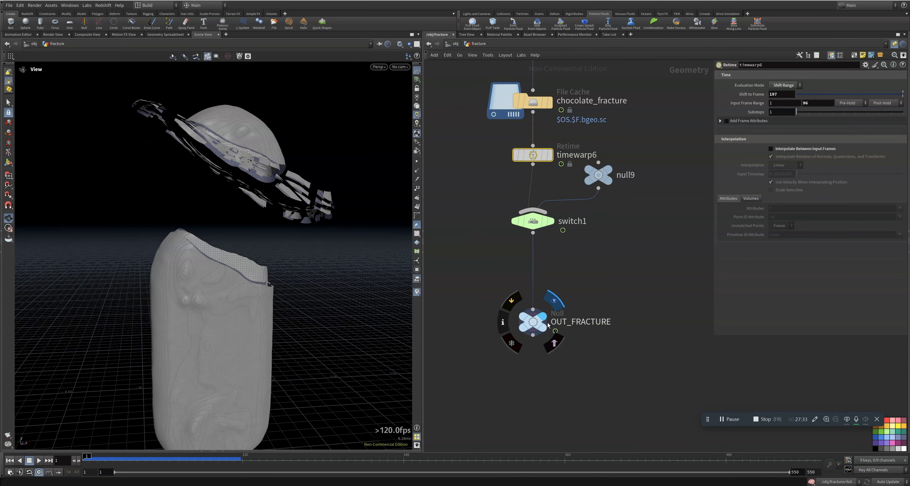